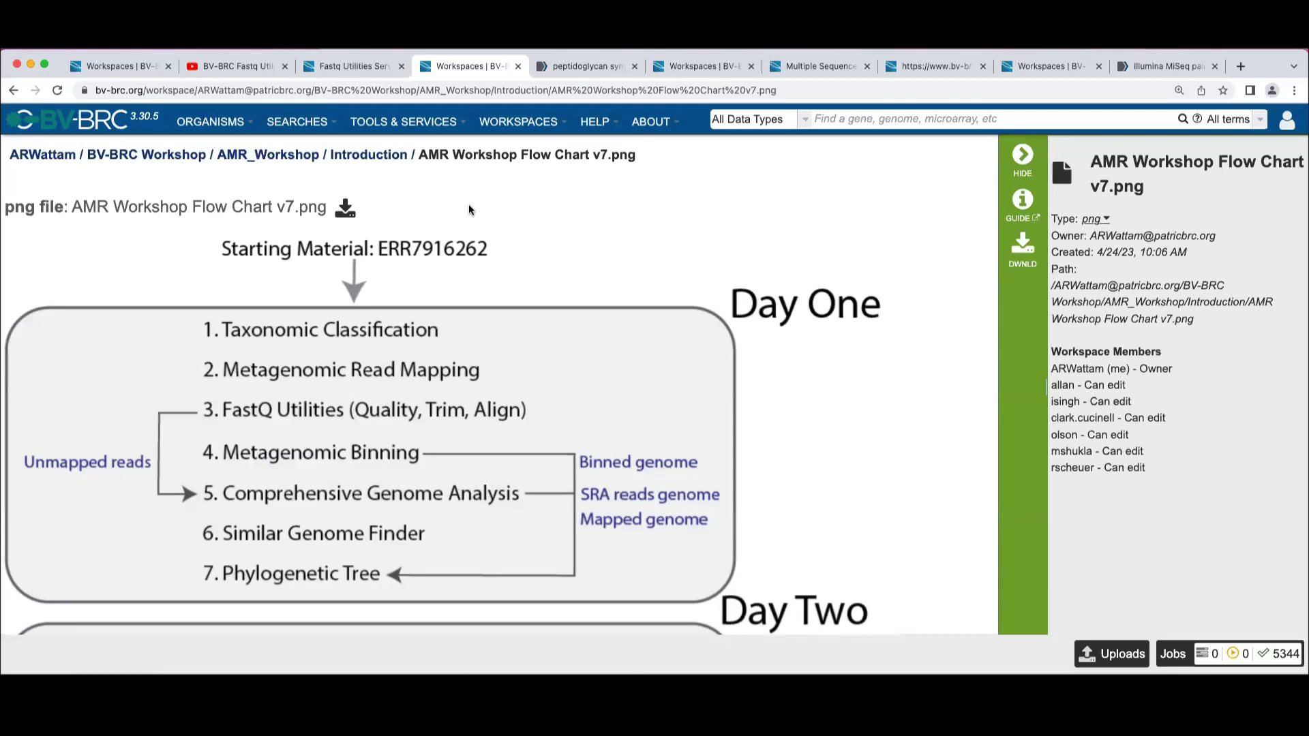
# Step: Go back from the flow chart image to the AMR_Workshop folder through the breadcrumb path
pyautogui.click(267, 154)
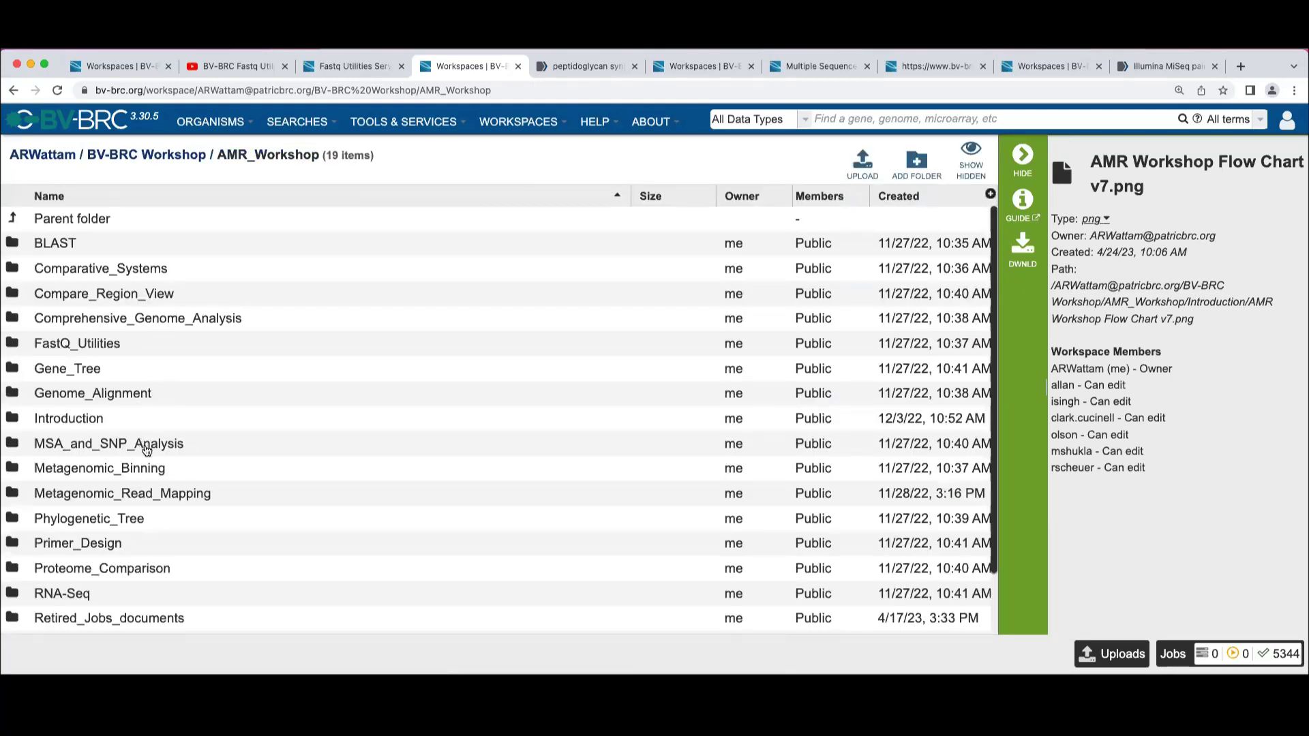
# Step: Open the Metagenomic_Binning folder and view its chart.html Krona taxonomy chart
pyautogui.click(13, 470)
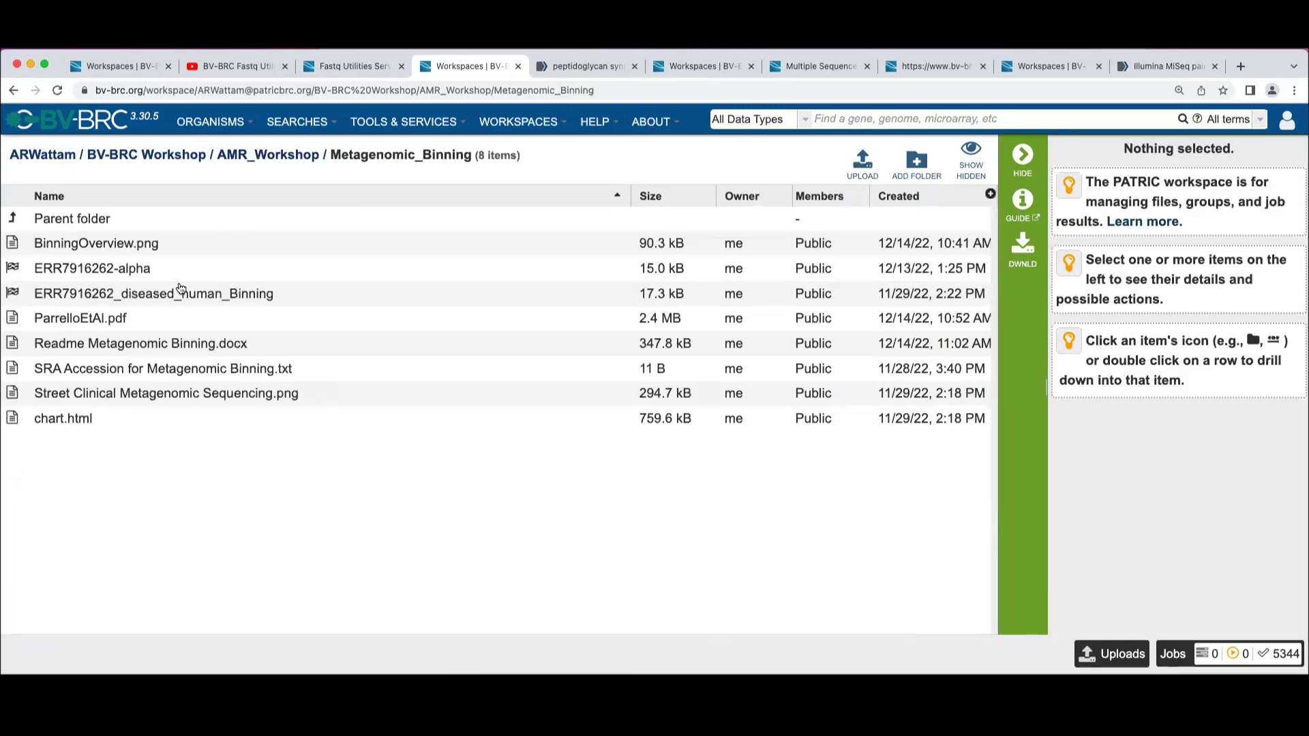
pyautogui.click(13, 417)
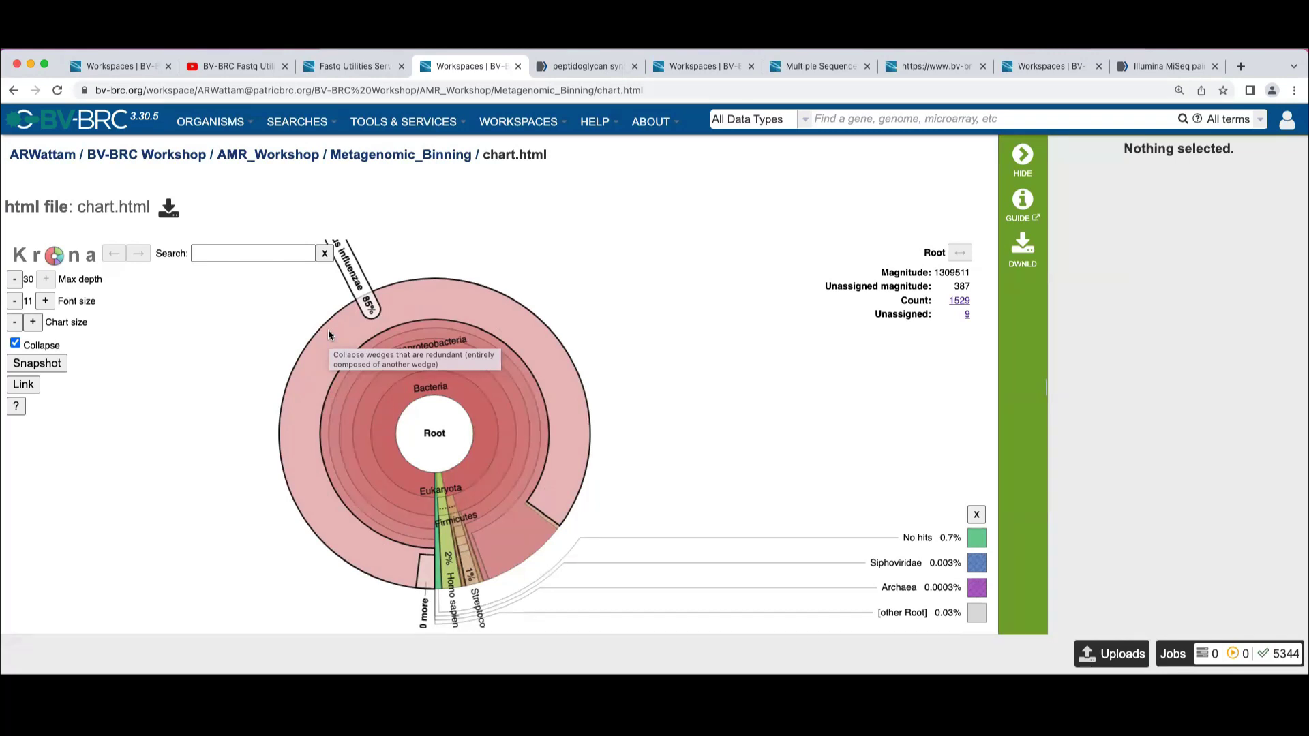
# Step: Return to the Metagenomic_Binning folder and open the ParrelloEtAl.pdf genome extraction paper
pyautogui.click(16, 91)
pyautogui.click(15, 92)
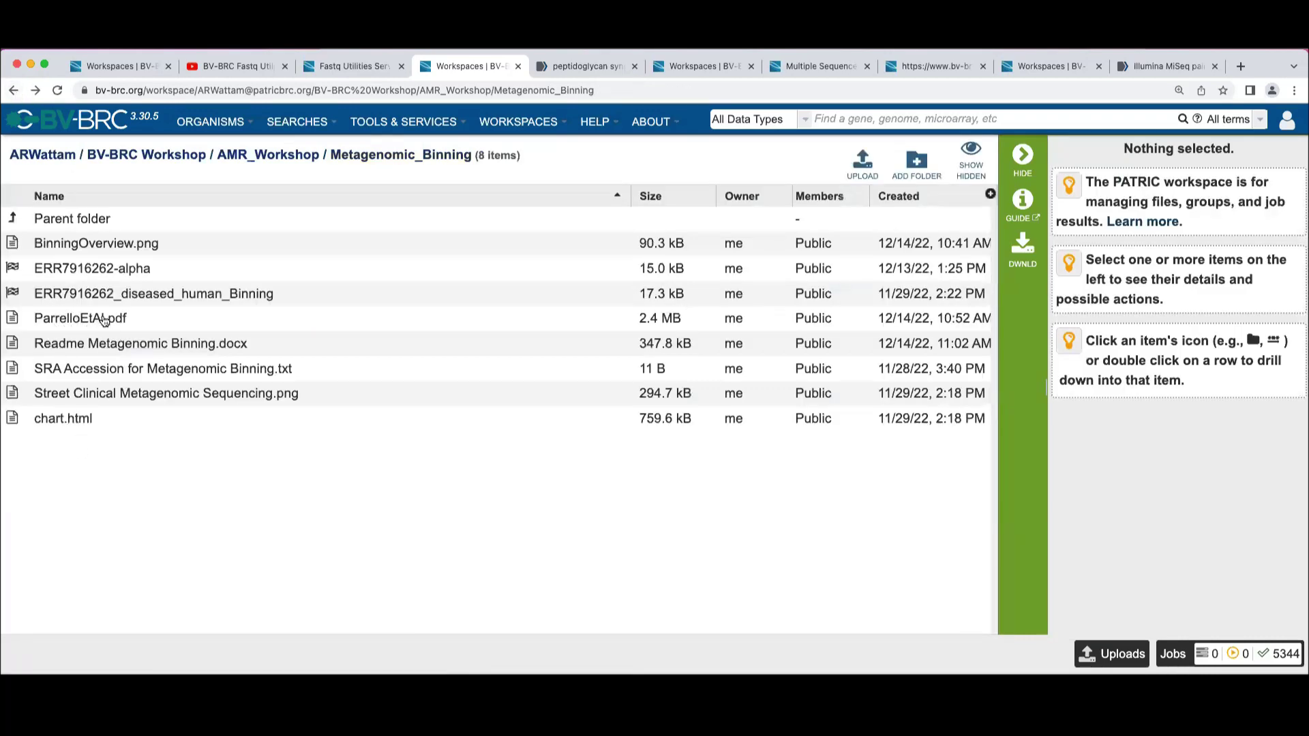
pyautogui.doubleClick(133, 317)
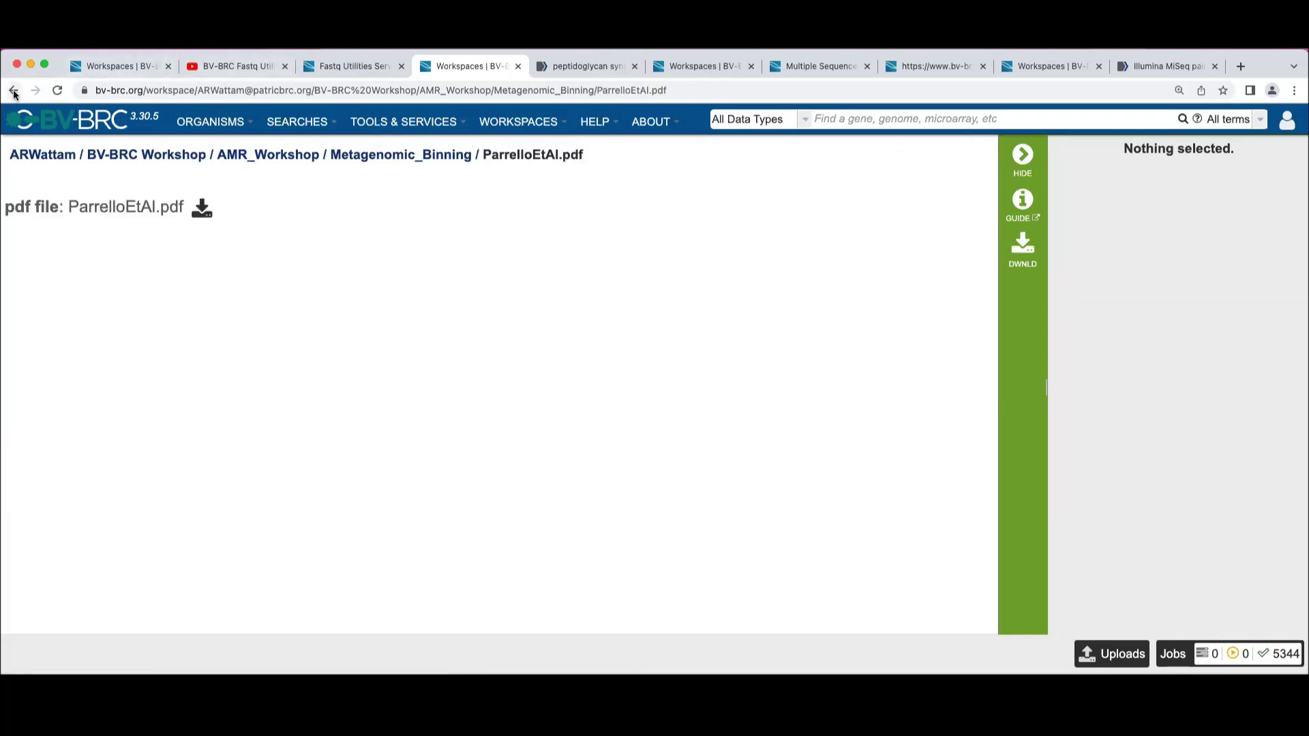
pyautogui.click(13, 91)
pyautogui.click(104, 322)
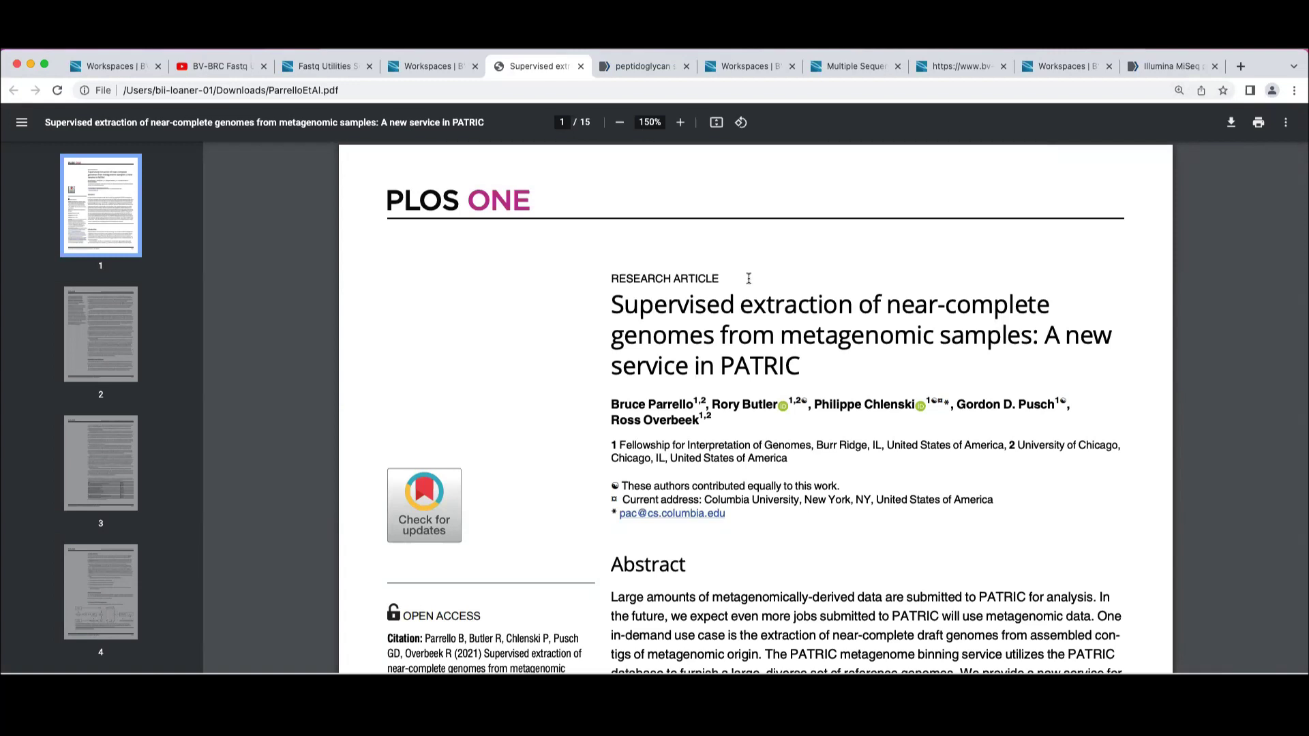
# Step: Close the PDF and display the BinningOverview.png pipeline diagram
pyautogui.press('super+w')
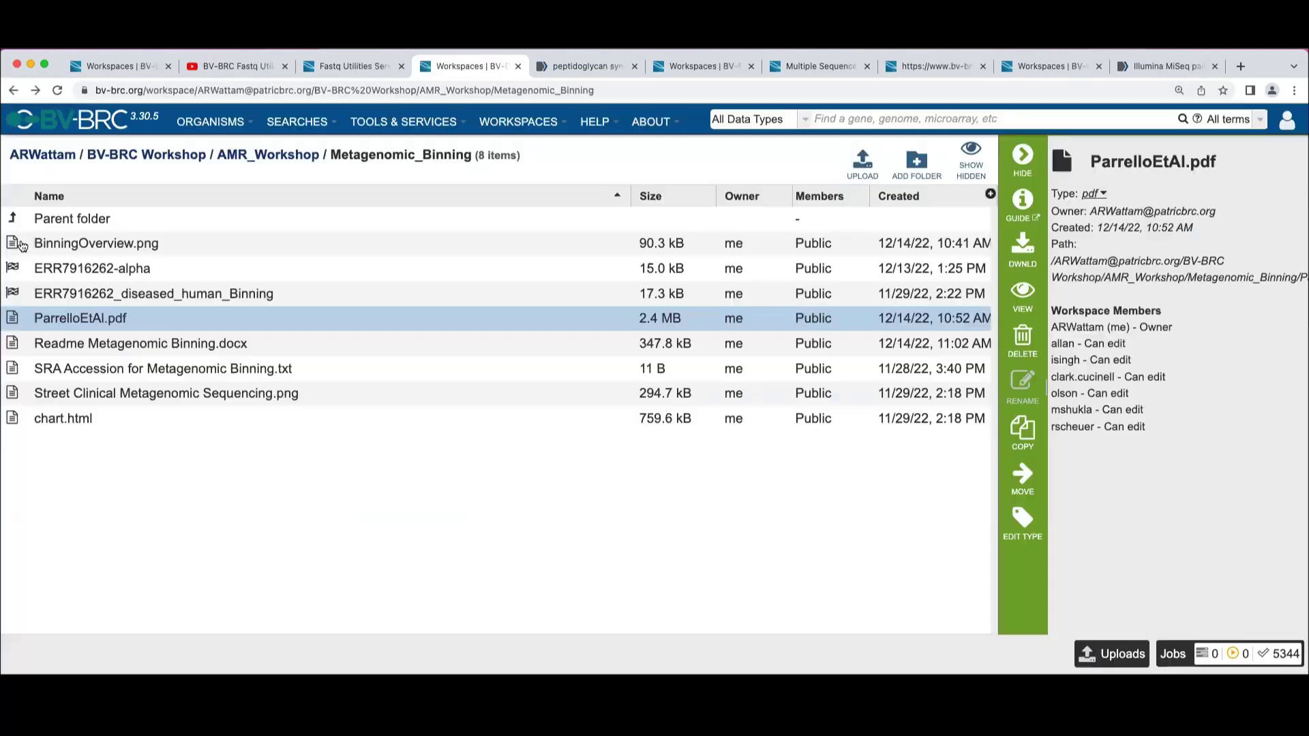
pyautogui.doubleClick(21, 245)
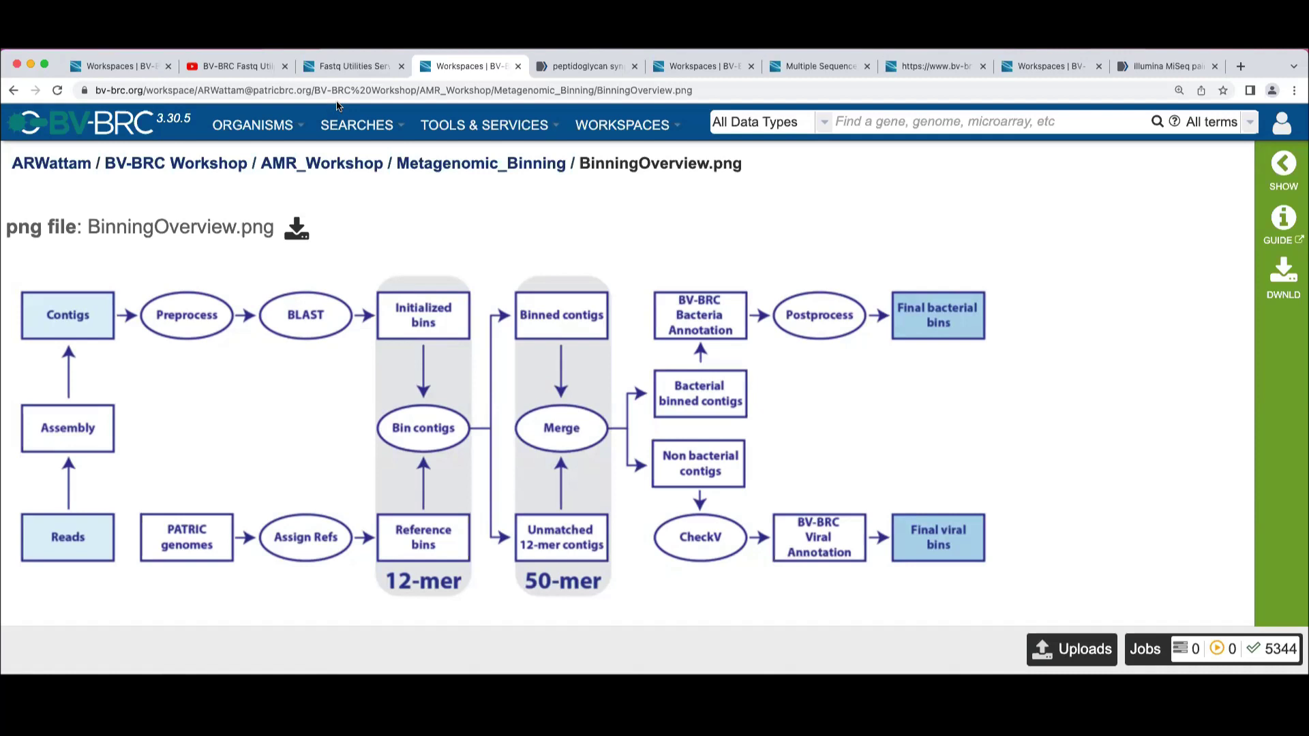
# Step: Launch Metagenomic Binning from the TOOLS & SERVICES menu under Metagenomics
pyautogui.click(491, 124)
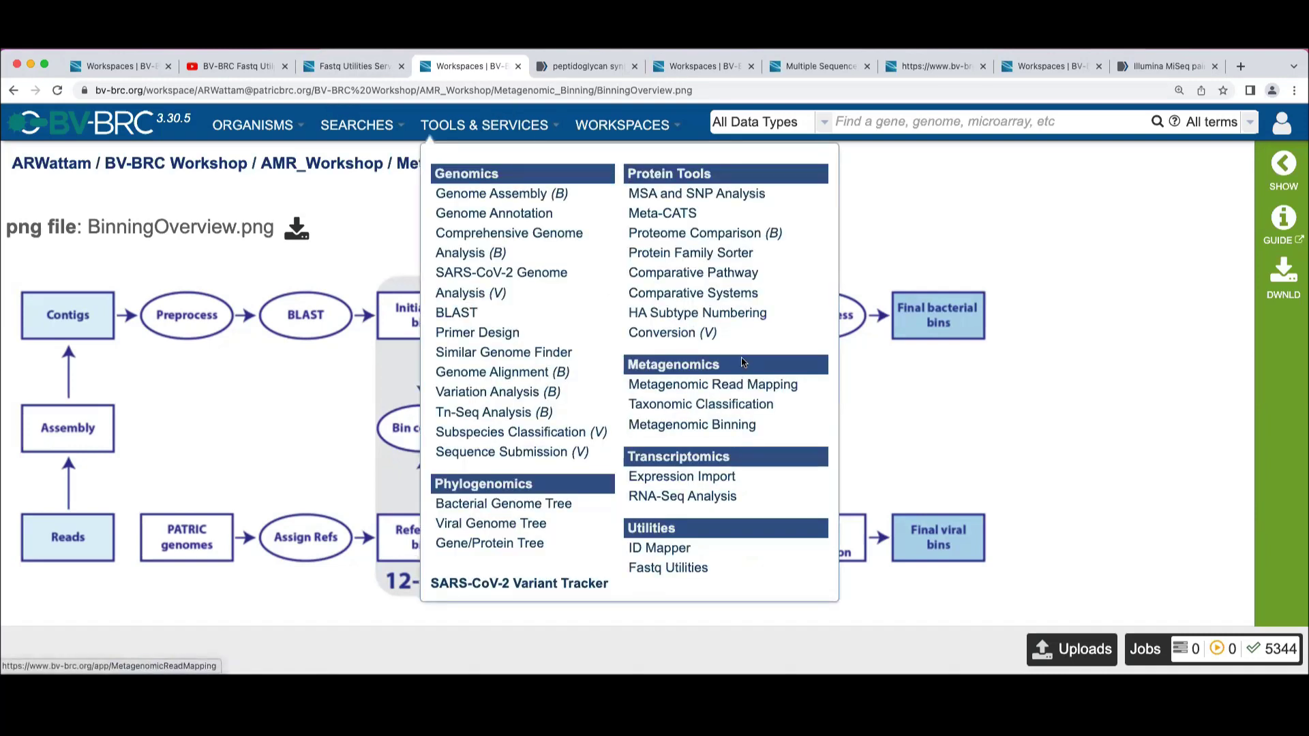
pyautogui.click(687, 425)
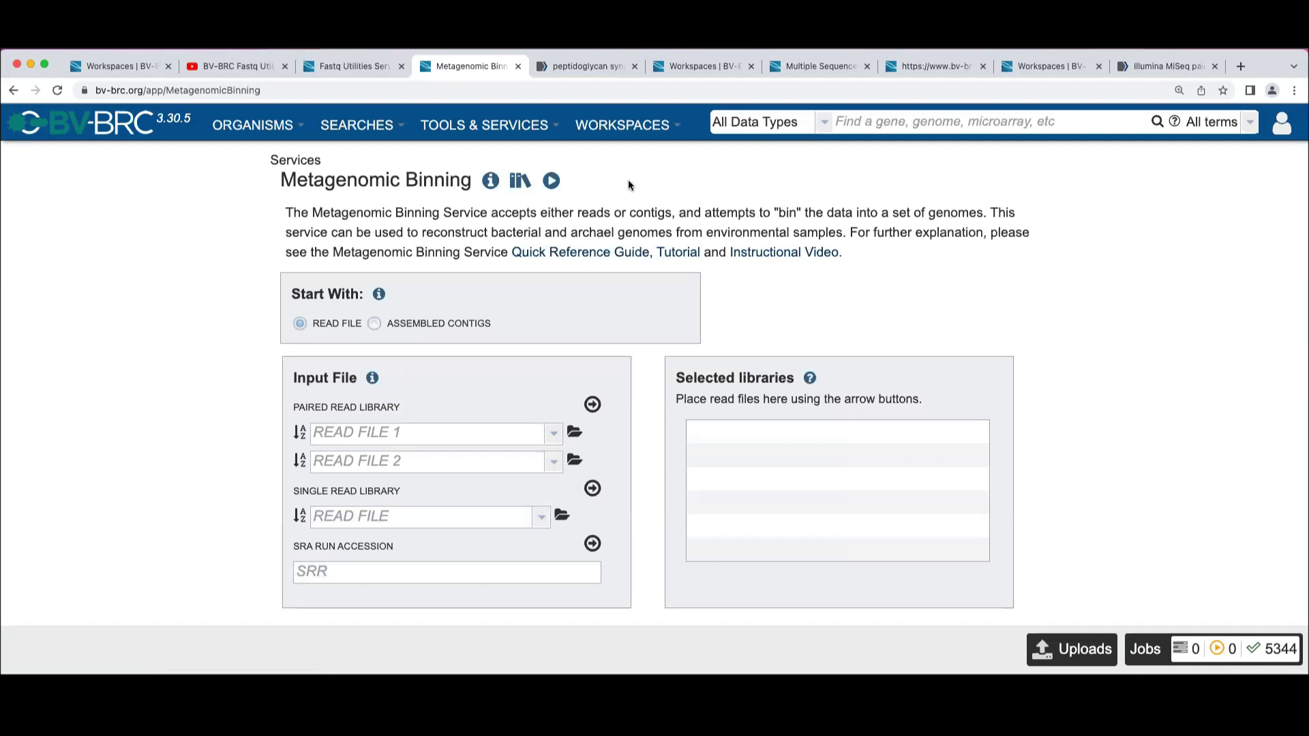
# Step: Enter SRA run accession ERR7916262 and move it into Selected libraries
pyautogui.click(397, 571)
pyautogui.write('ERR')
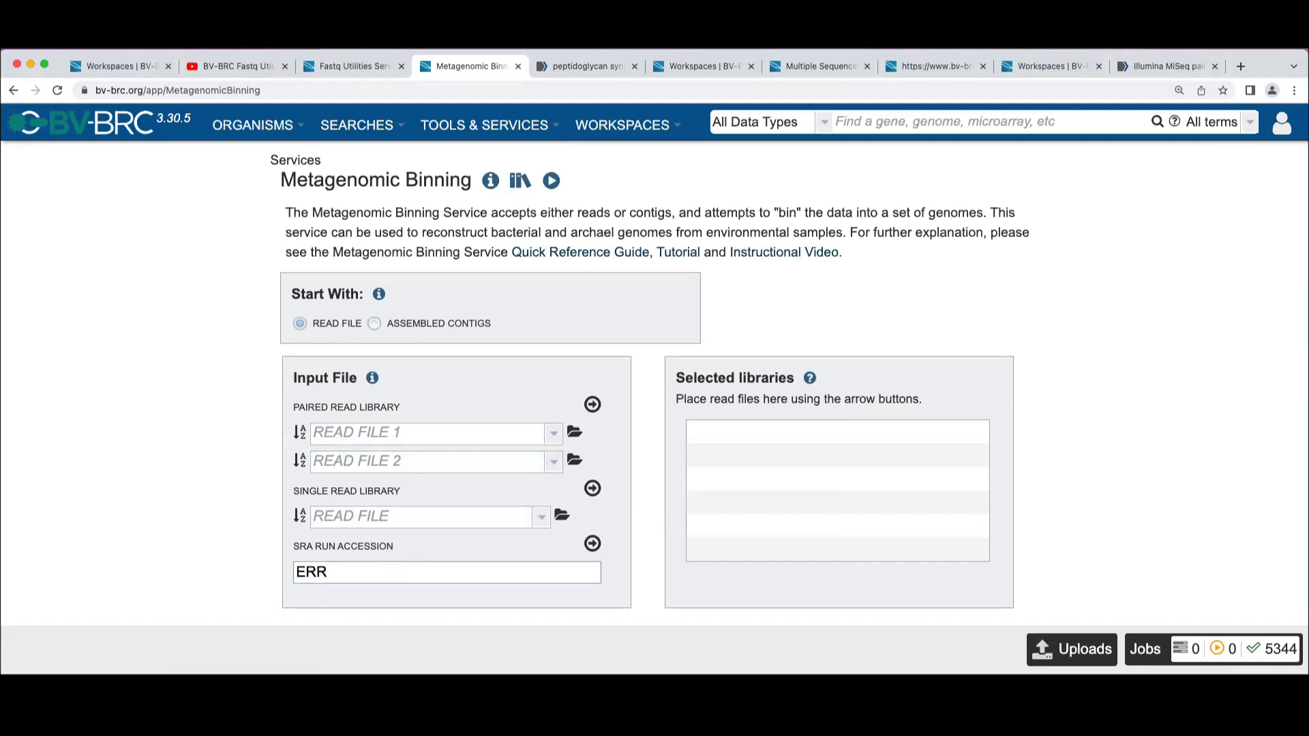
pyautogui.write('7916262')
pyautogui.scroll(-1, 135, 468)
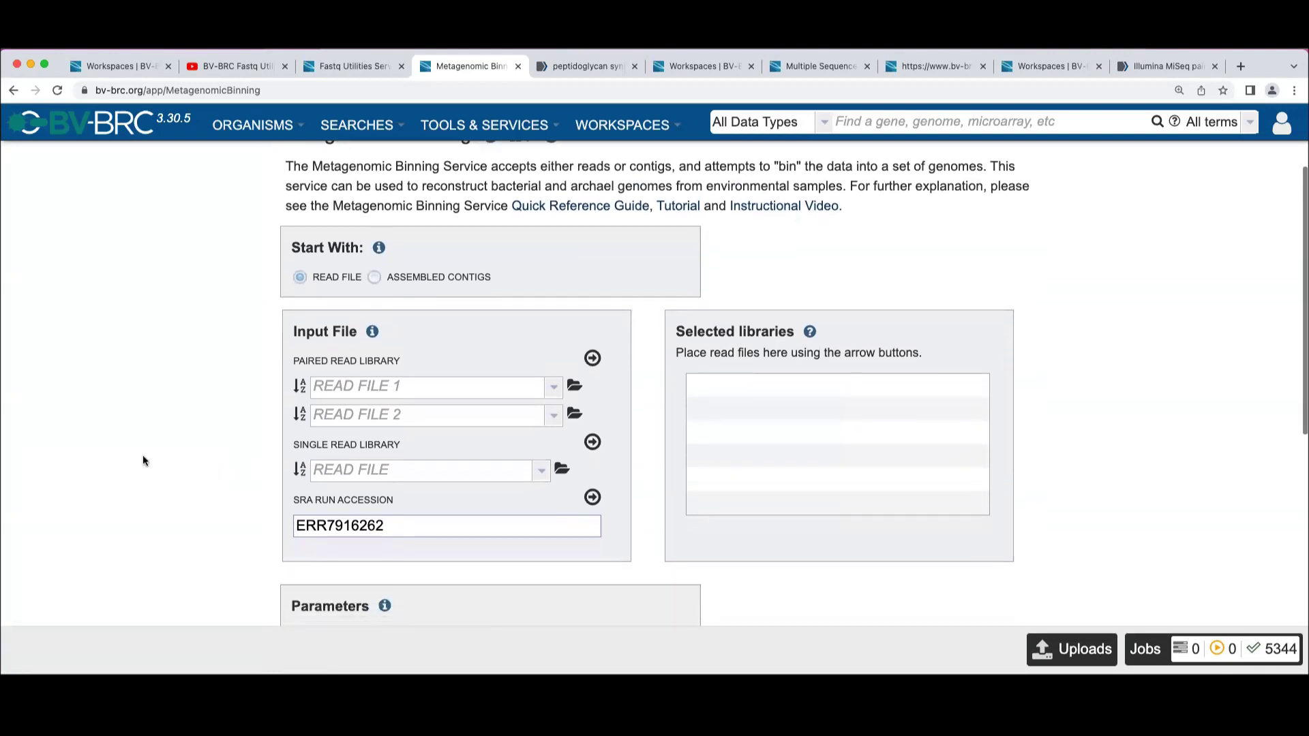
pyautogui.click(592, 497)
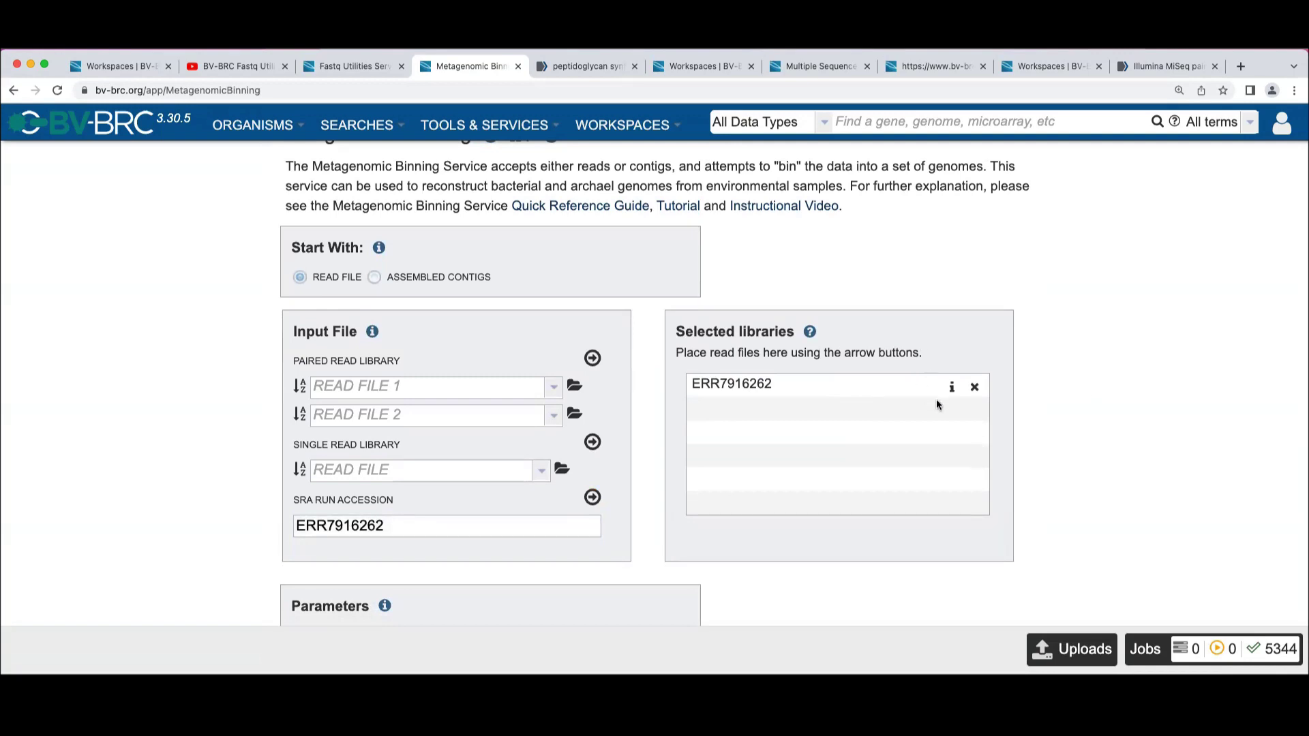
pyautogui.moveTo(951, 390)
pyautogui.scroll(-4, 1081, 427)
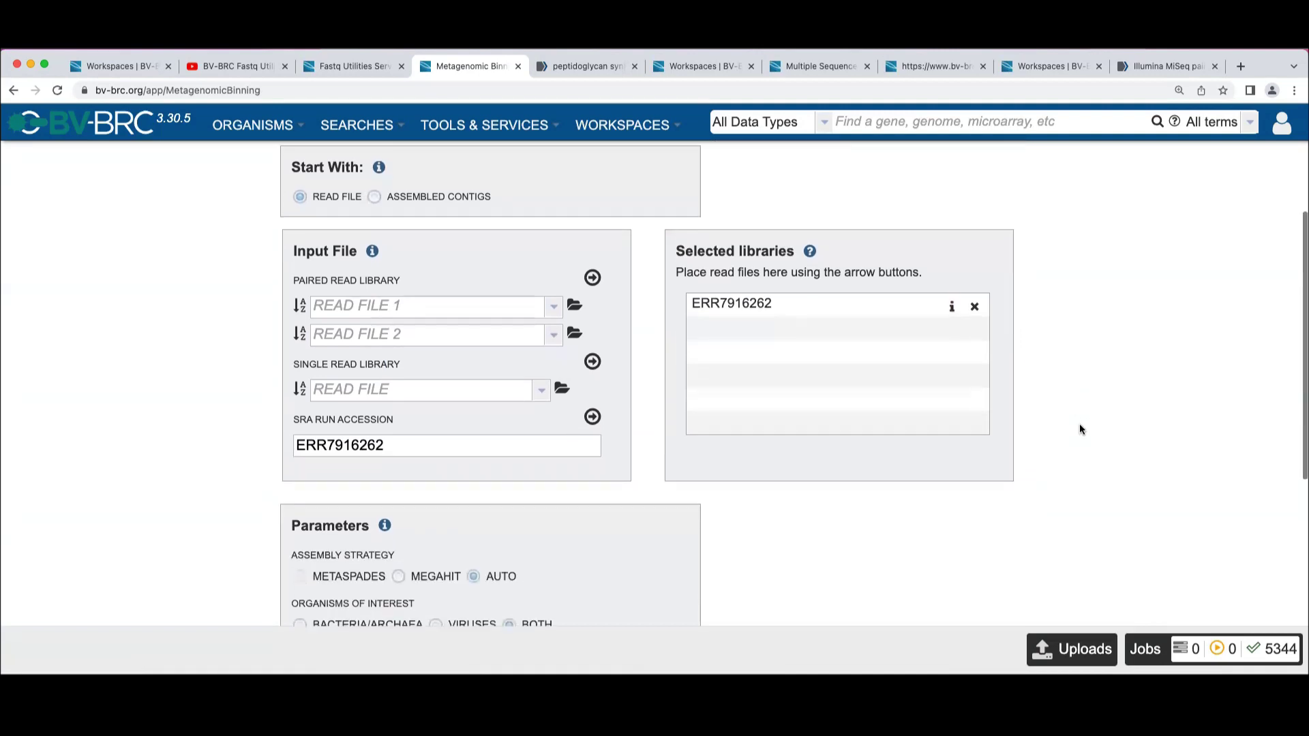
pyautogui.scroll(-2, 1079, 427)
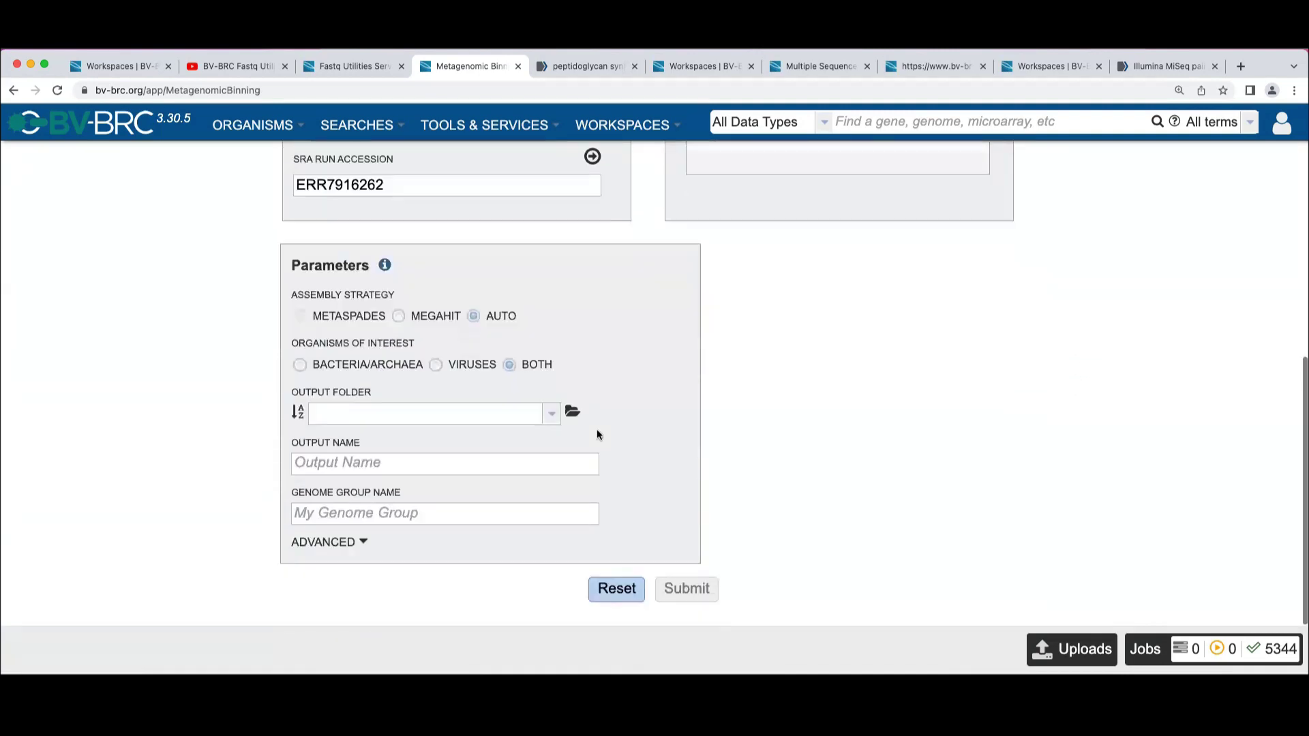
pyautogui.click(386, 266)
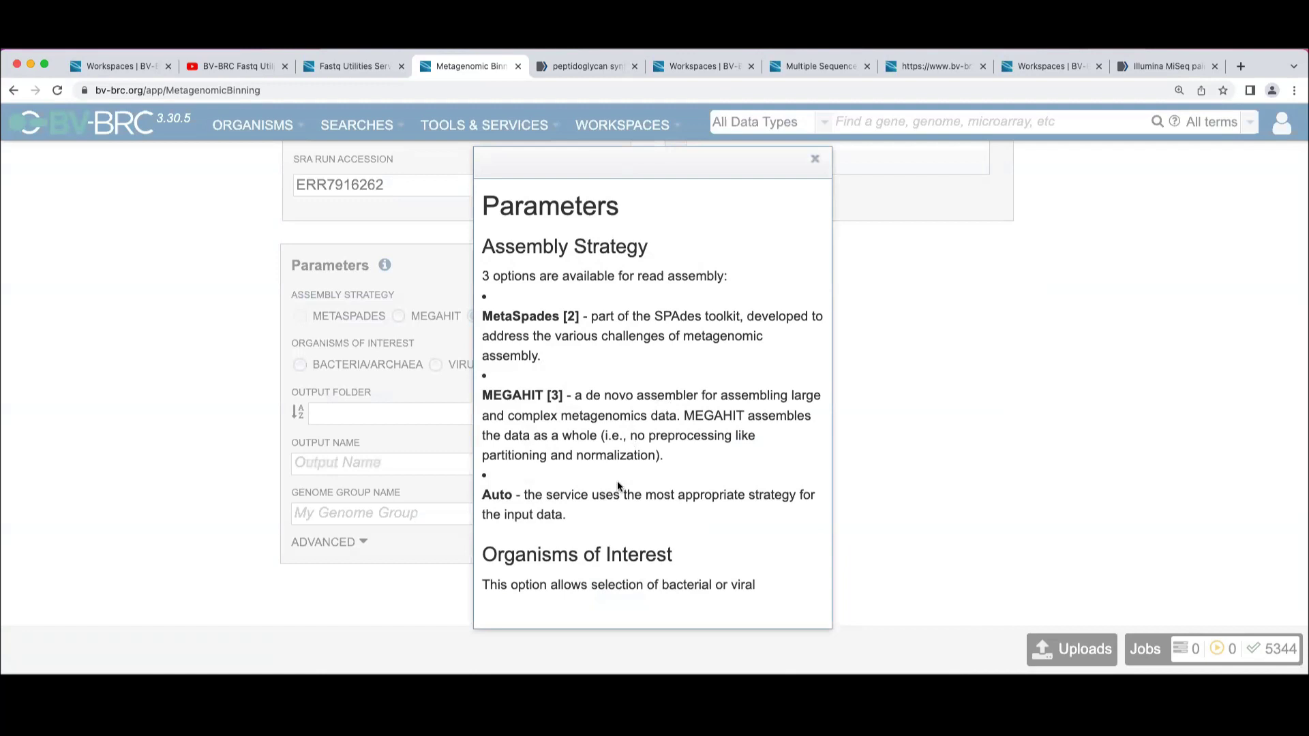
pyautogui.click(823, 167)
pyautogui.click(368, 183)
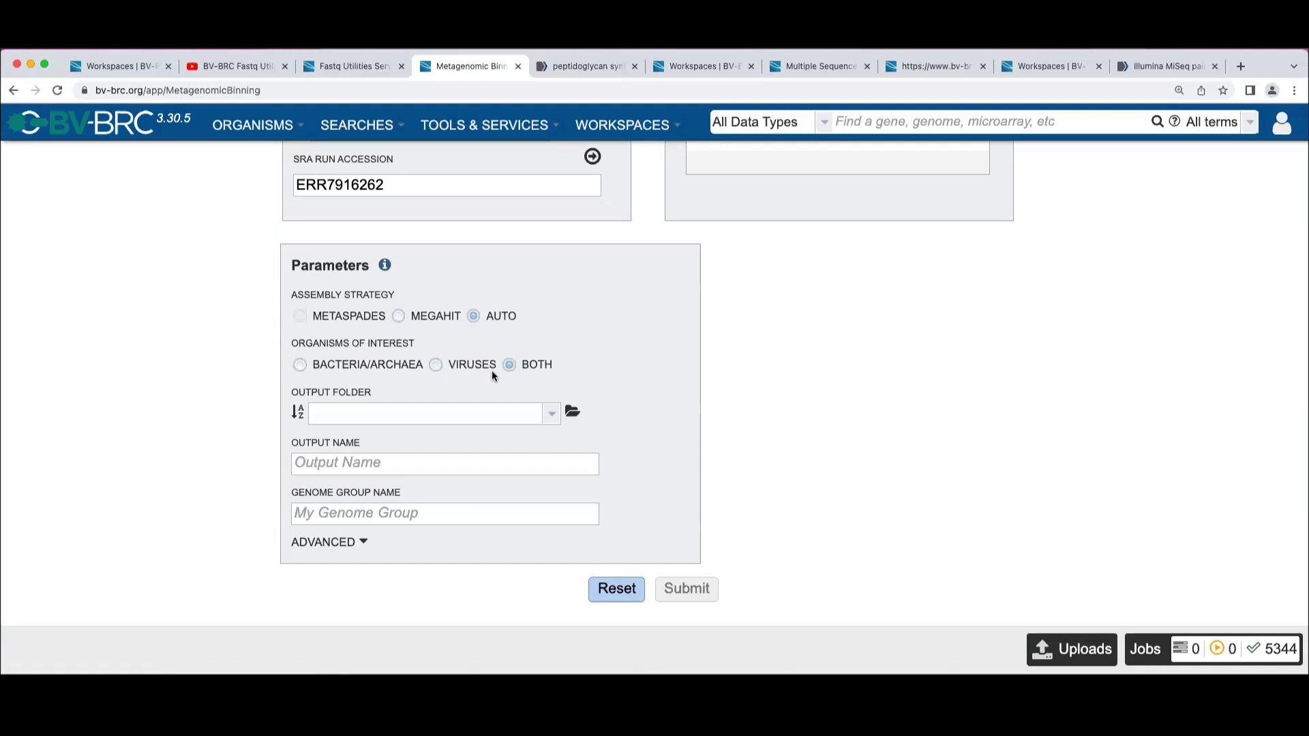
# Step: Choose UVa April 2023 as the binning job's output folder
pyautogui.click(473, 409)
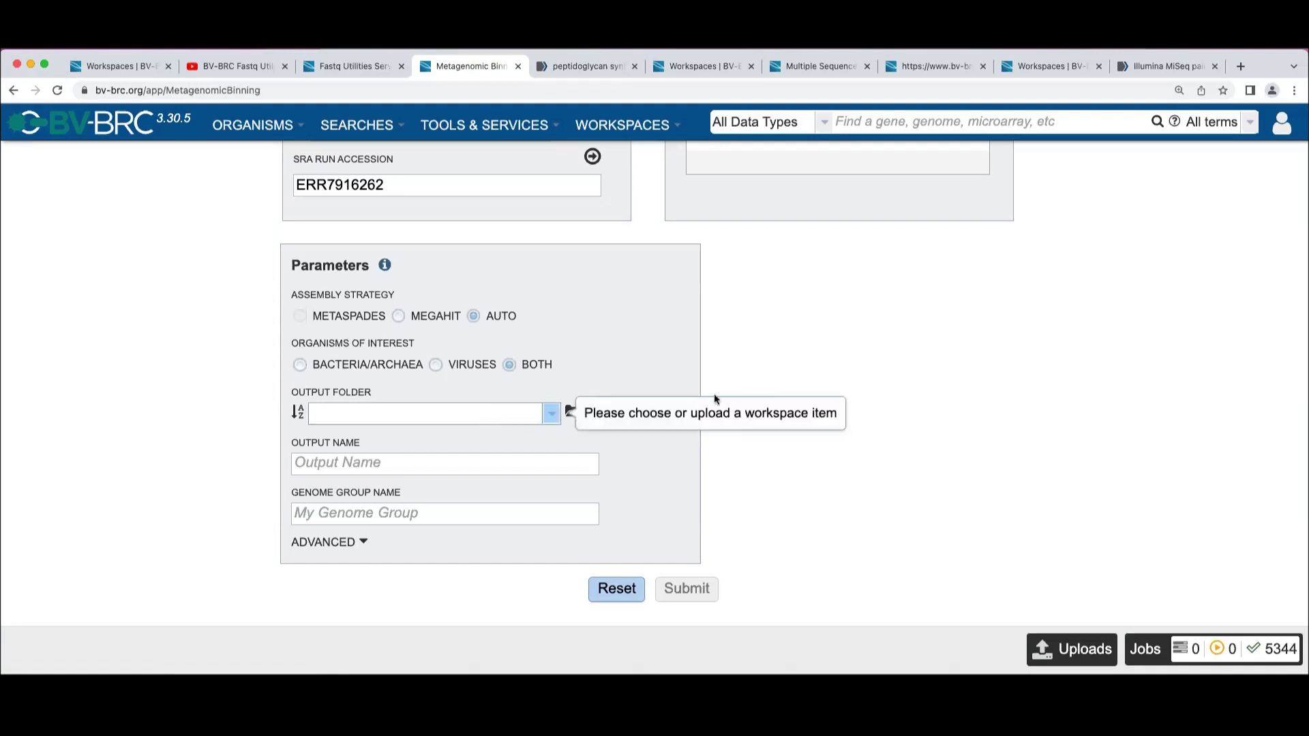
pyautogui.click(551, 413)
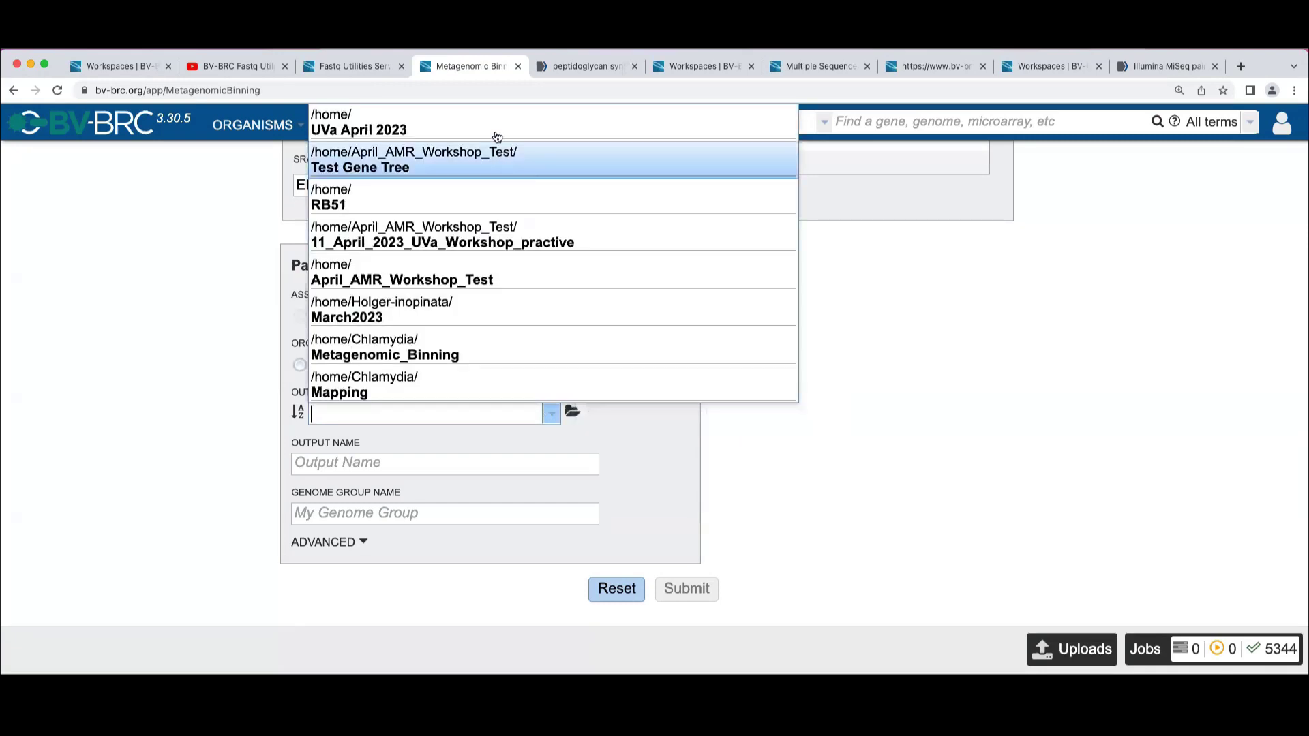
pyautogui.click(495, 131)
# Step: Name the output 'ERR7916262 Binning' using the copied accession
pyautogui.moveTo(386, 184); pyautogui.dragTo(254, 186)
pyautogui.press('super+c')
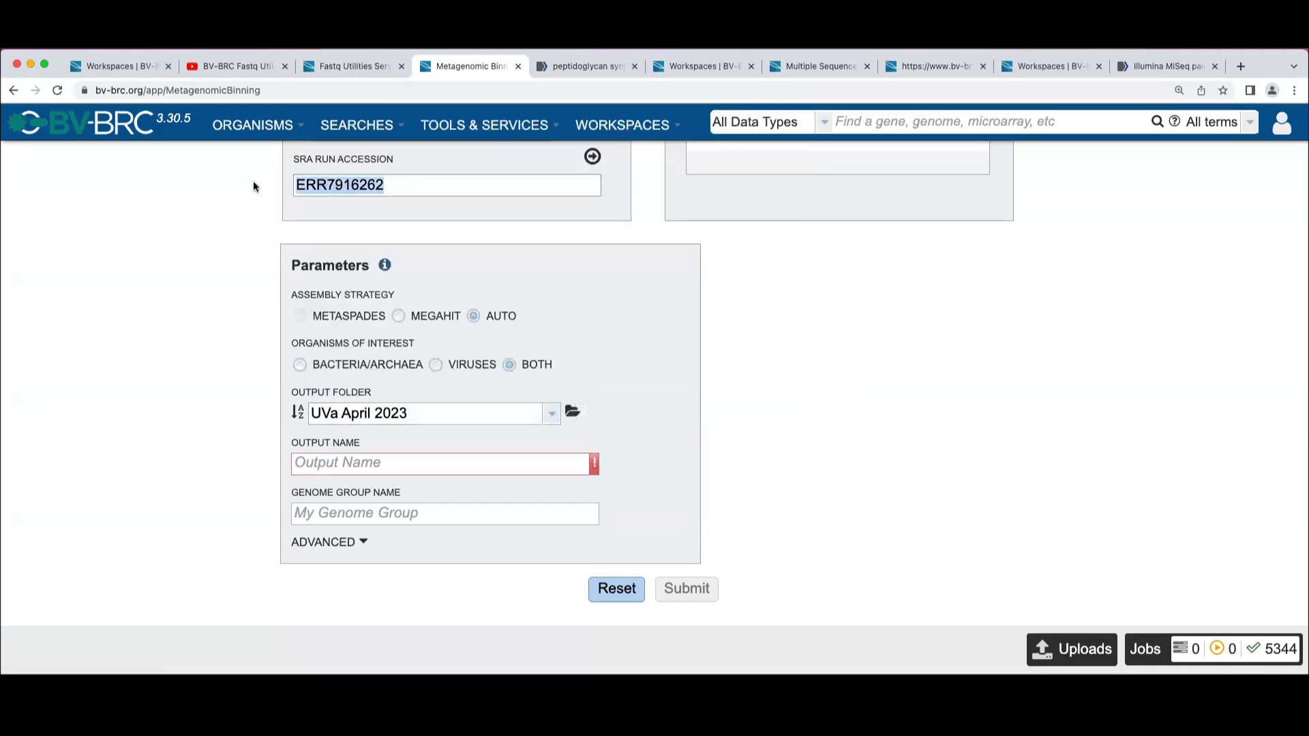
pyautogui.click(339, 463)
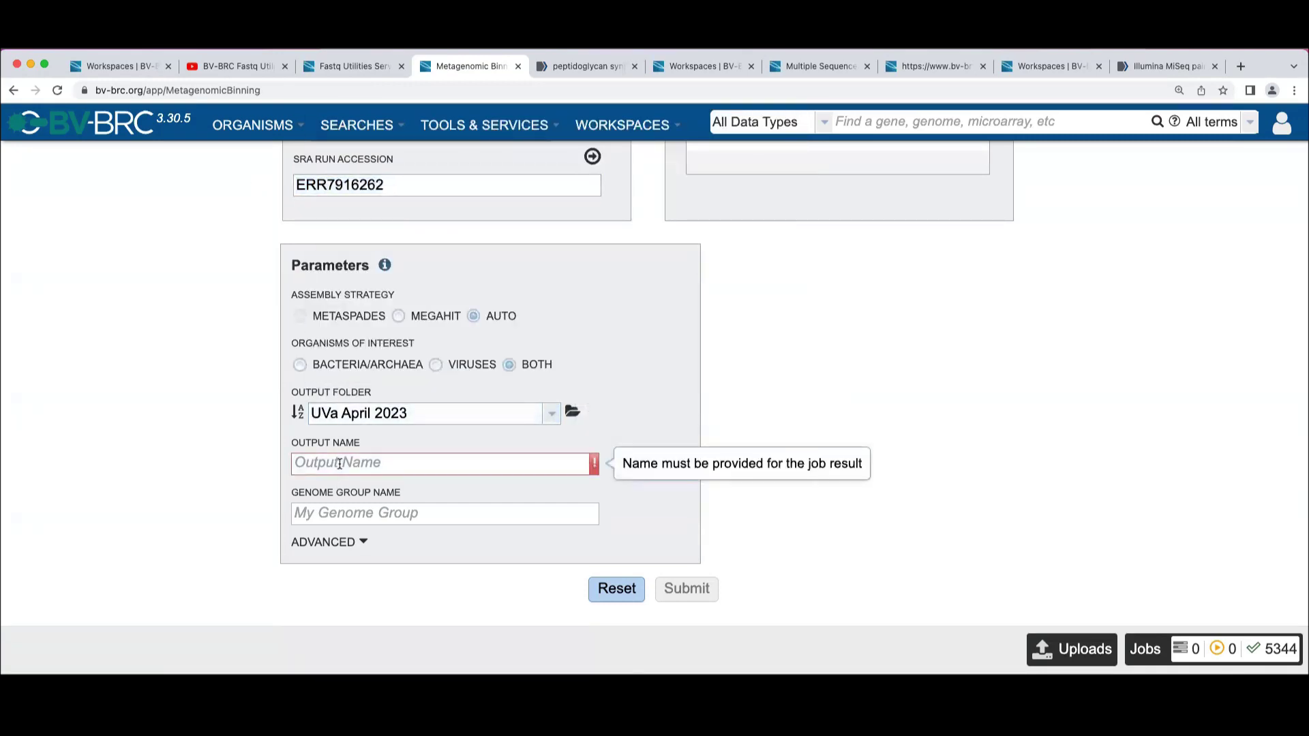
pyautogui.press('super+v')
pyautogui.write('Binning')
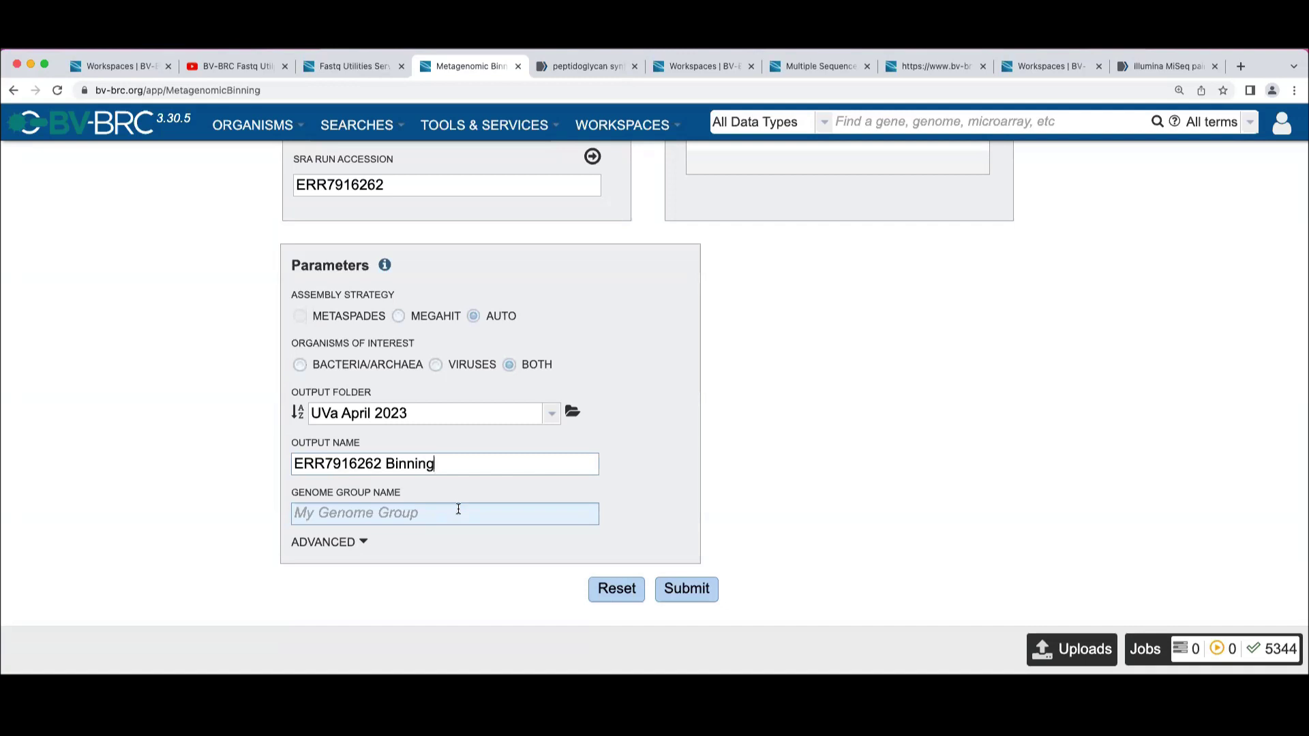
# Step: Enter 'ERR7916262 Binning Group' as the genome group name
pyautogui.click(458, 510)
pyautogui.press('super+v')
pyautogui.write('Binning Group')
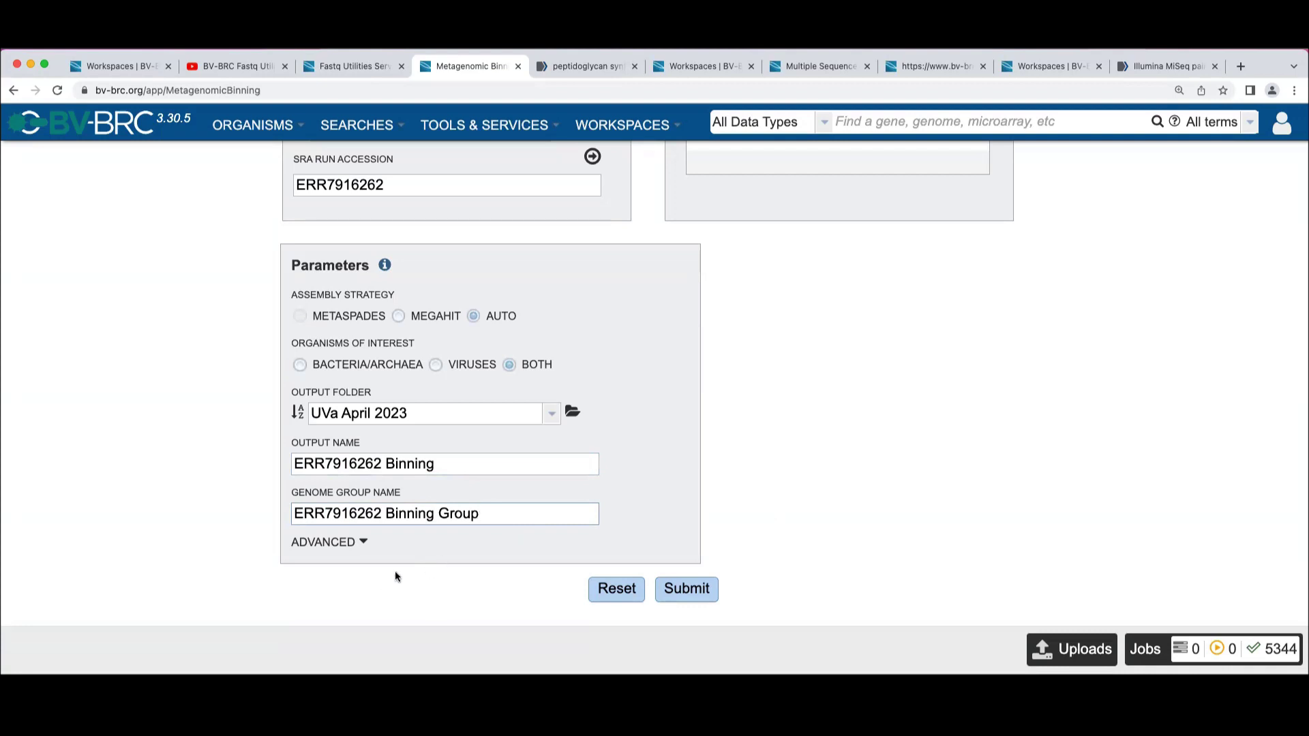
# Step: Expand the ADVANCED options to show minimum contig length 300 and minimum coverage 5
pyautogui.click(365, 544)
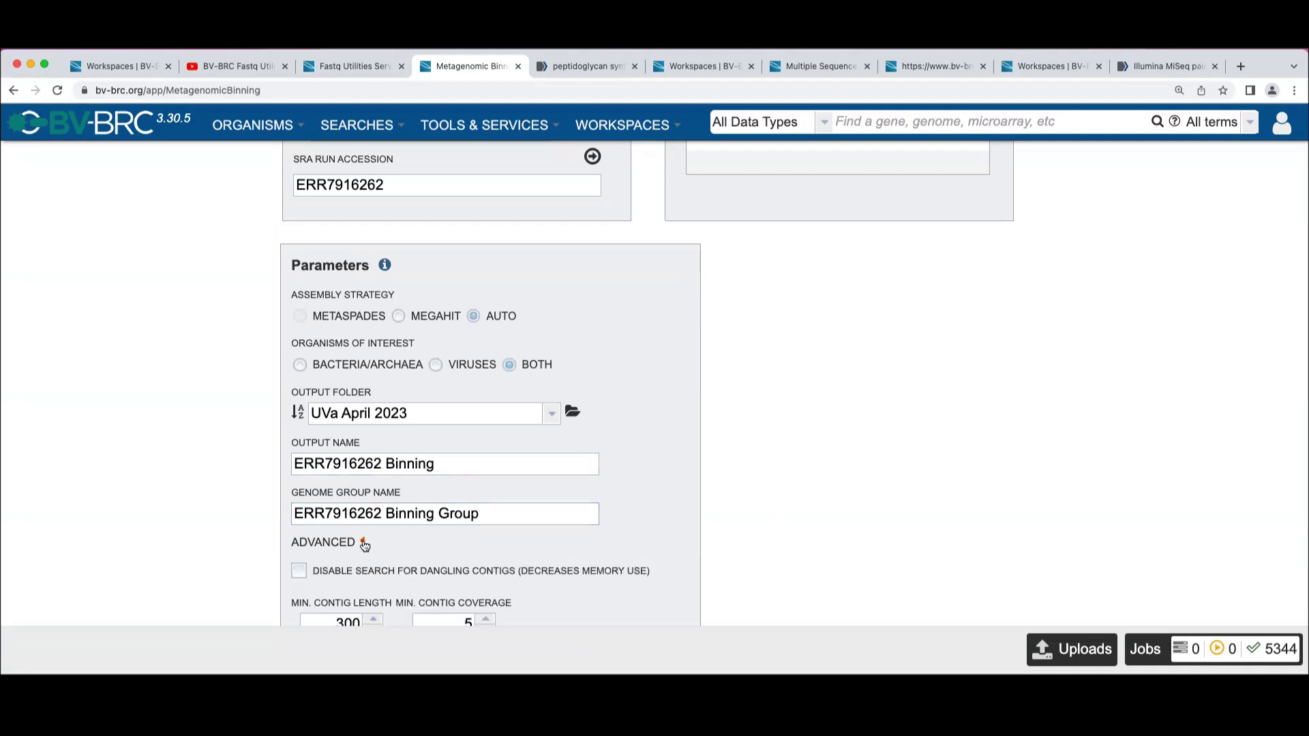
pyautogui.scroll(-2, 864, 508)
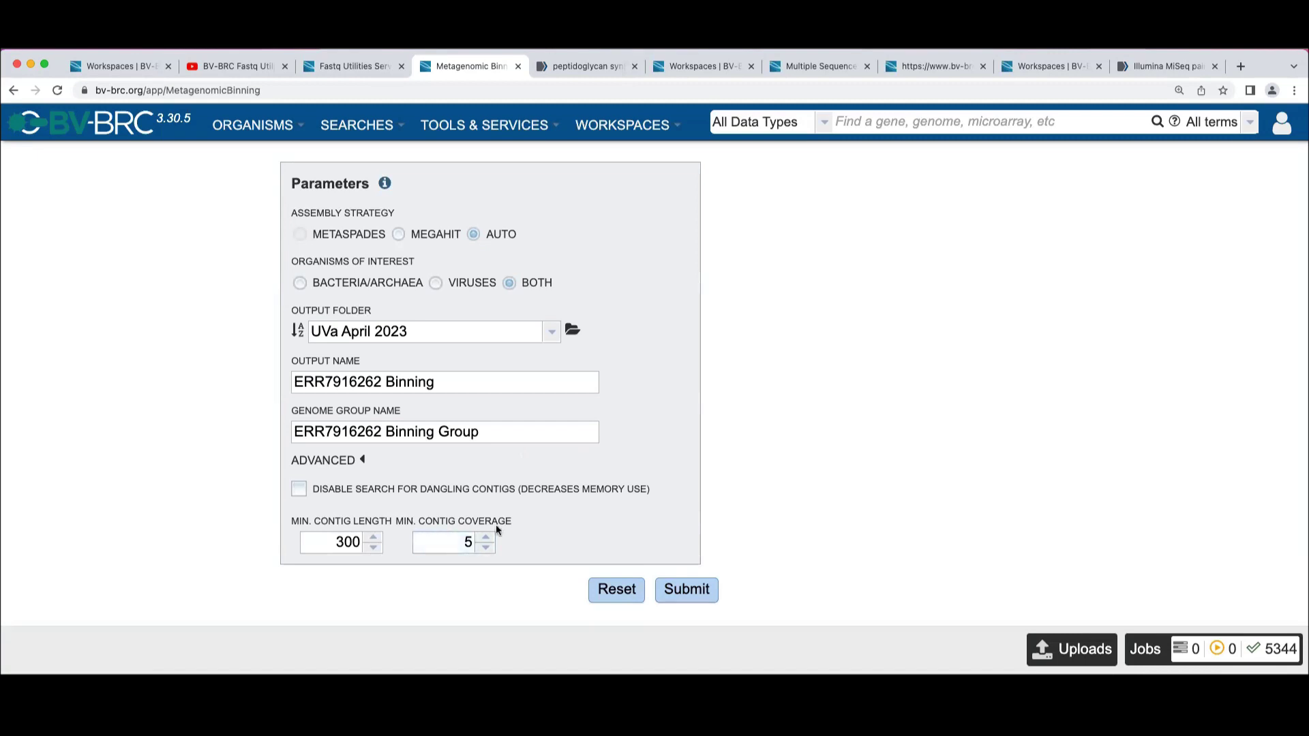
# Step: Submit the binning job, then bring up the WORKSPACES menu from the page top
pyautogui.click(684, 590)
pyautogui.scroll(-1, 909, 485)
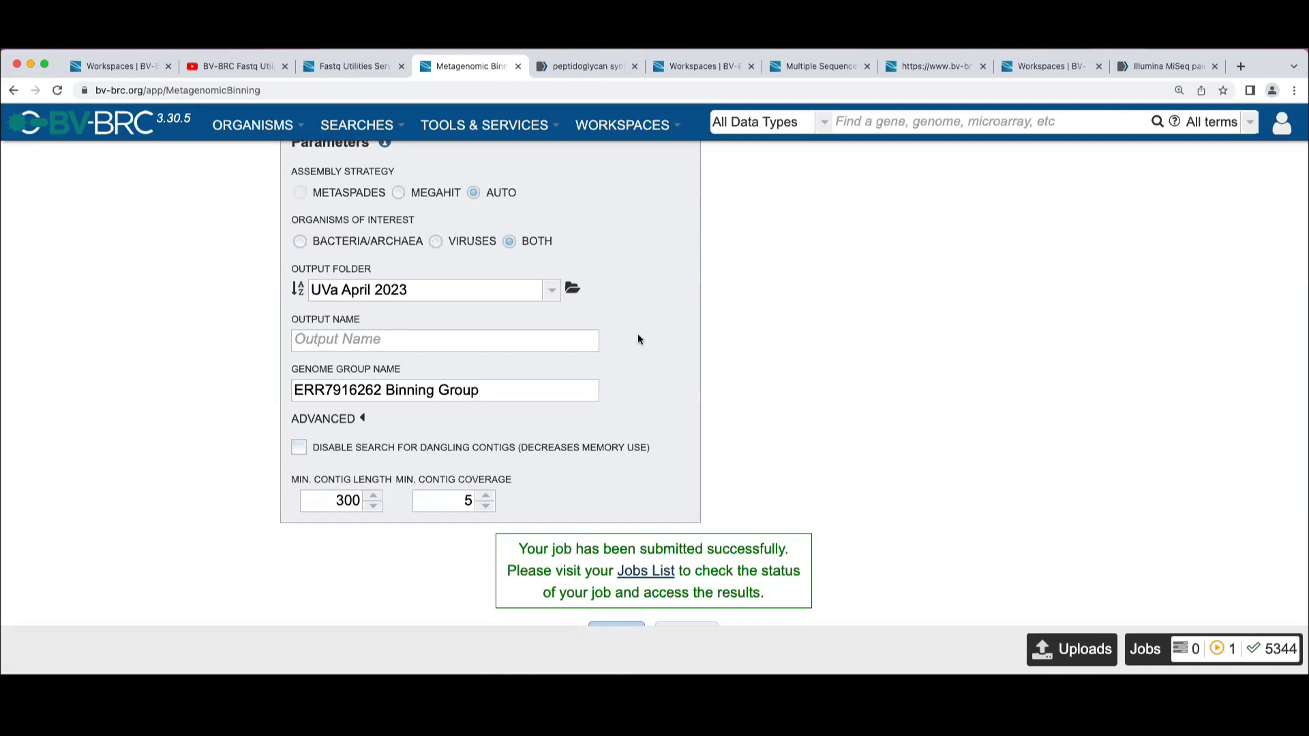
pyautogui.scroll(2, 638, 338)
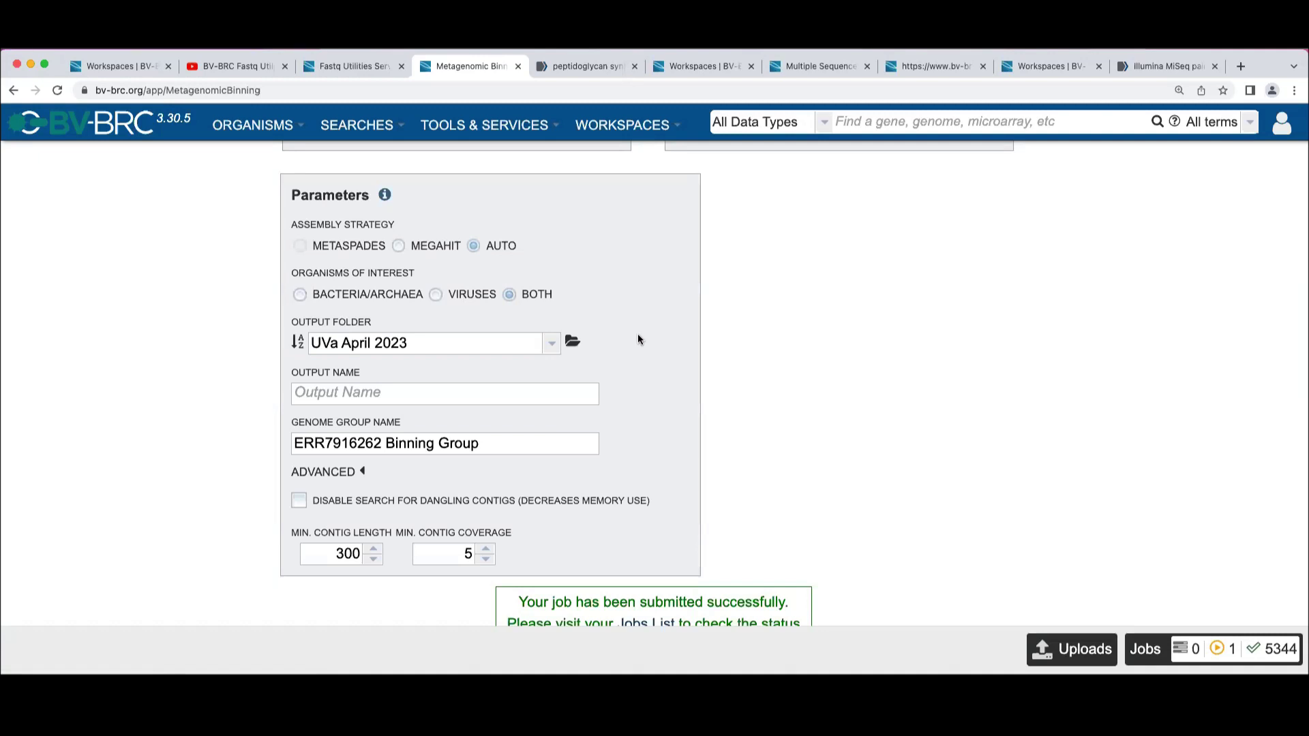
pyautogui.scroll(7, 444, 171)
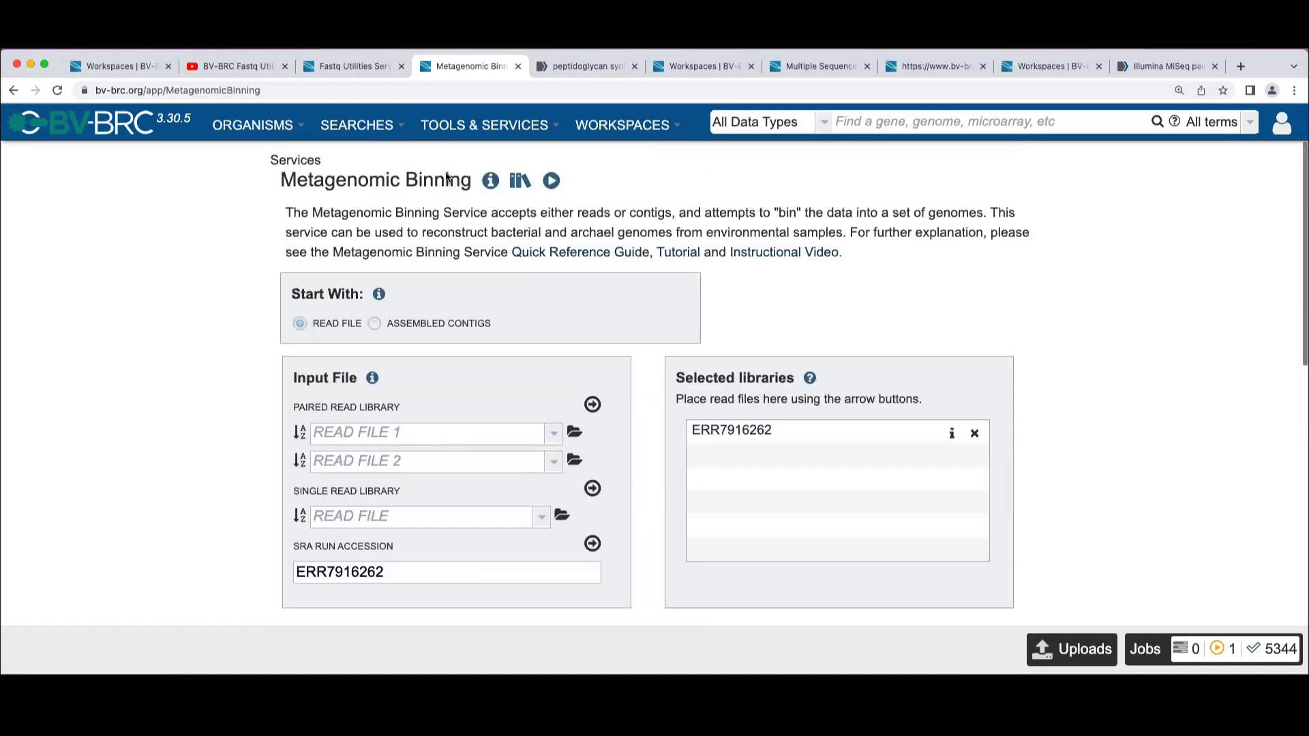
pyautogui.click(622, 125)
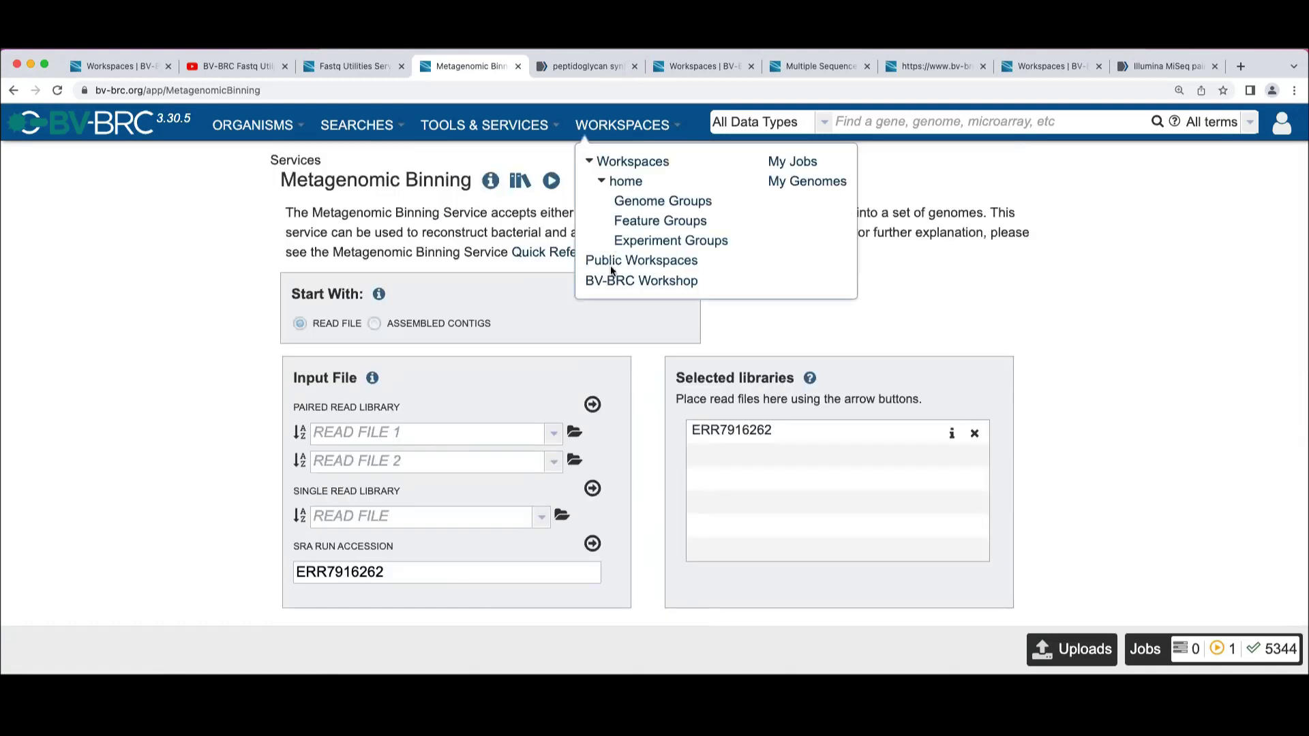
# Step: Browse BV-BRC Workshop > AMR_Workshop > Metagenomic_Binning and open the ERR7916262_diseased_human_Binning job
pyautogui.click(617, 279)
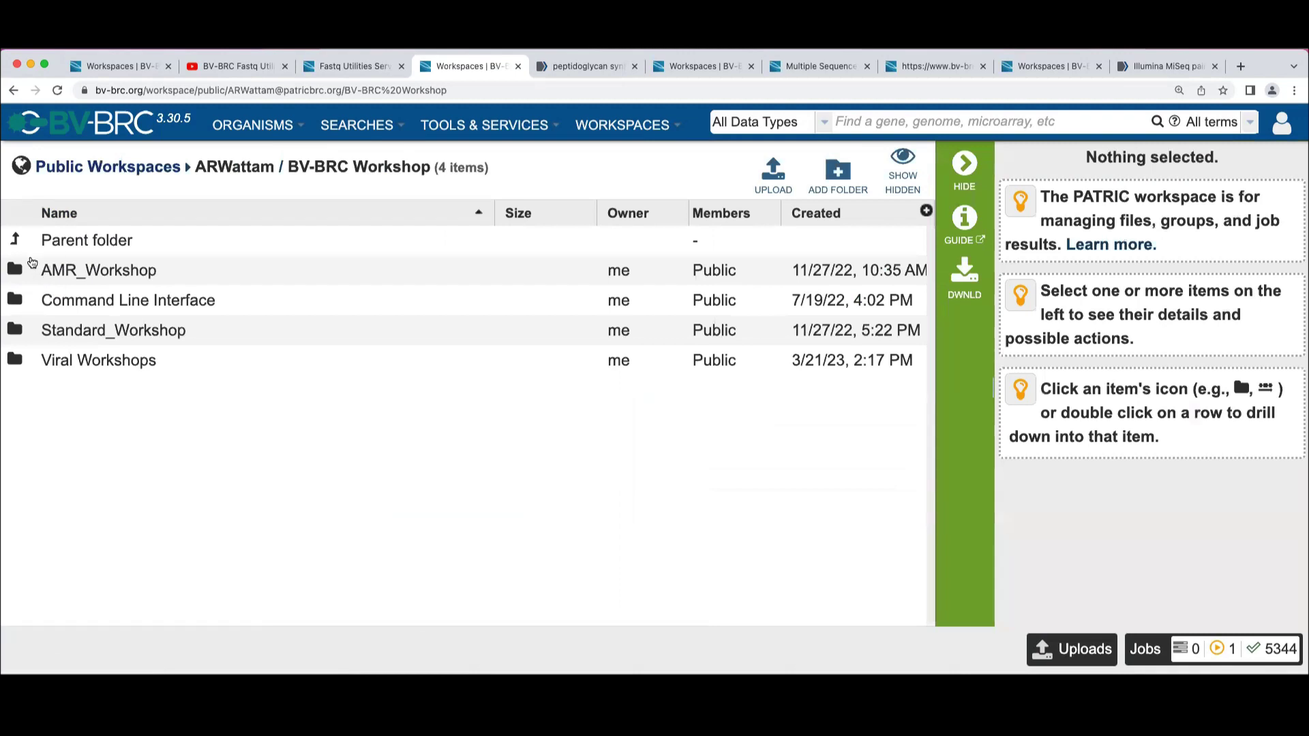
pyautogui.click(15, 270)
pyautogui.click(16, 541)
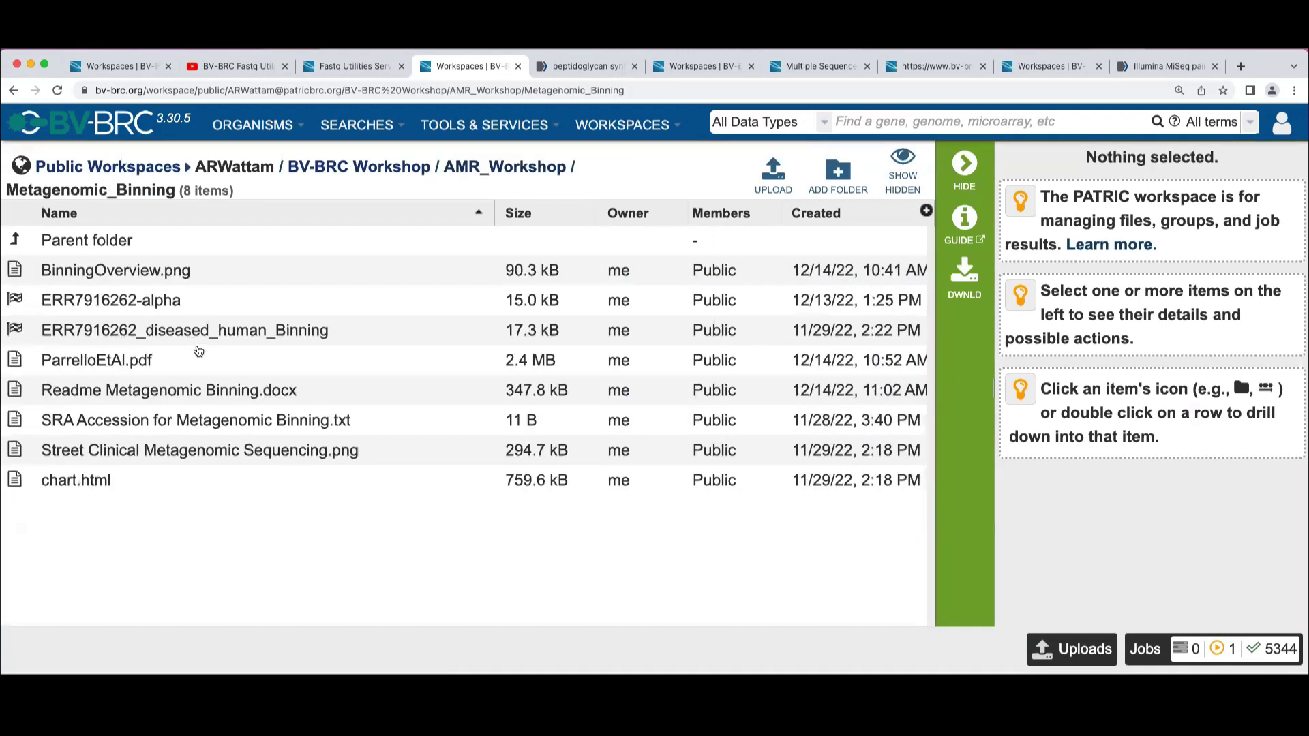
pyautogui.click(15, 329)
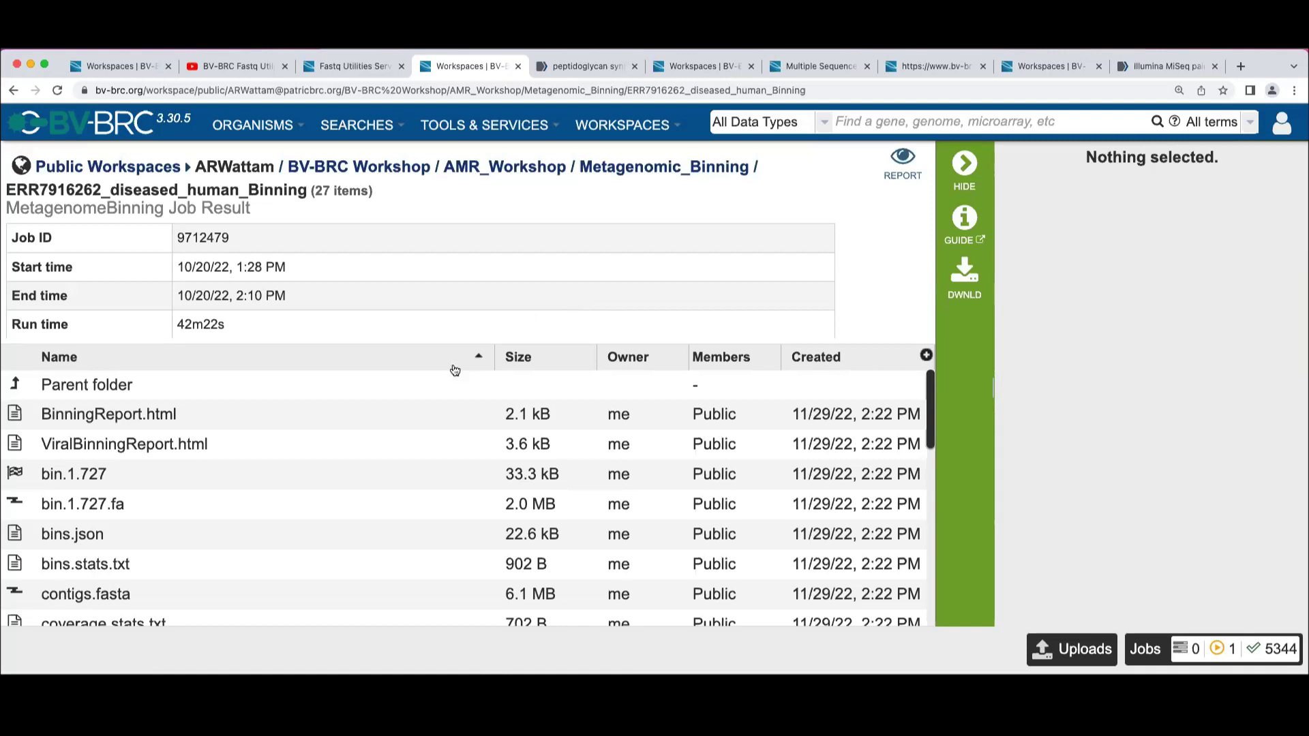
pyautogui.scroll(-1, 473, 444)
pyautogui.scroll(1, 473, 443)
# Step: Open BinningReport.html and scroll to the Generated bins table showing the Haemophilus influenzae bin
pyautogui.click(18, 411)
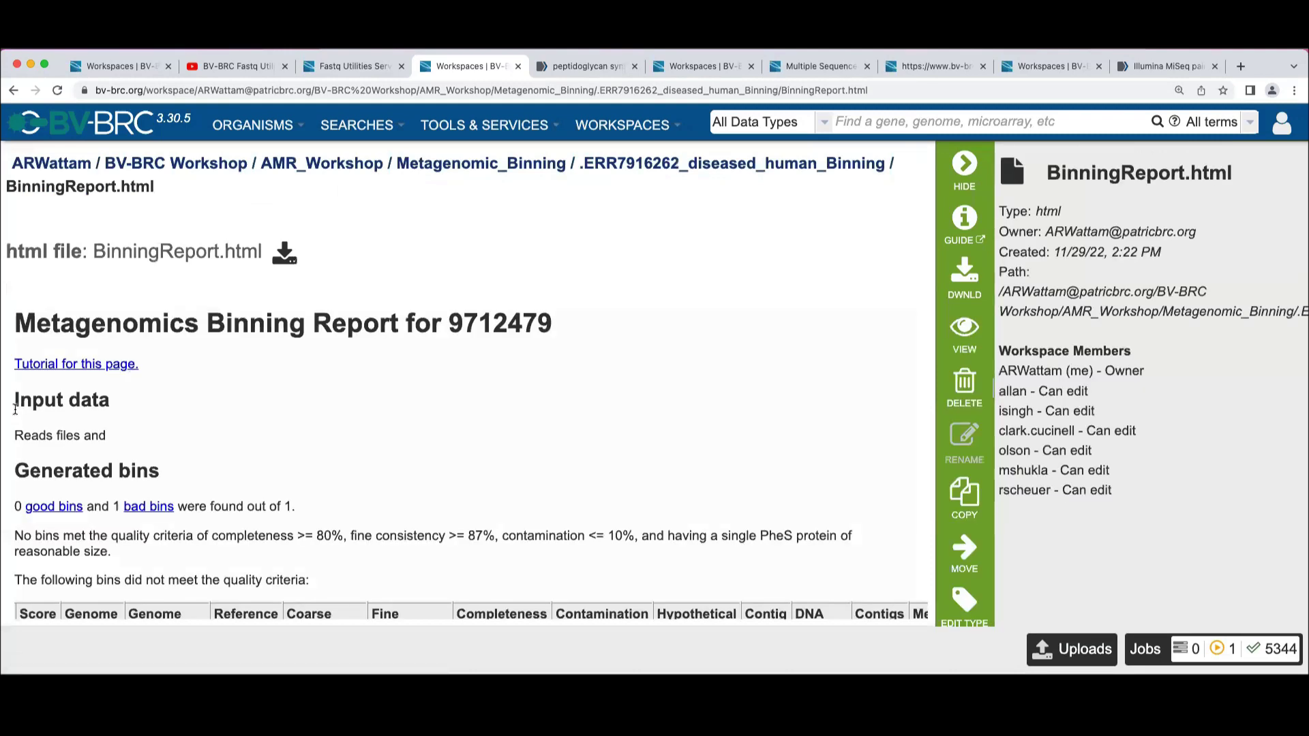
pyautogui.scroll(-3, 498, 420)
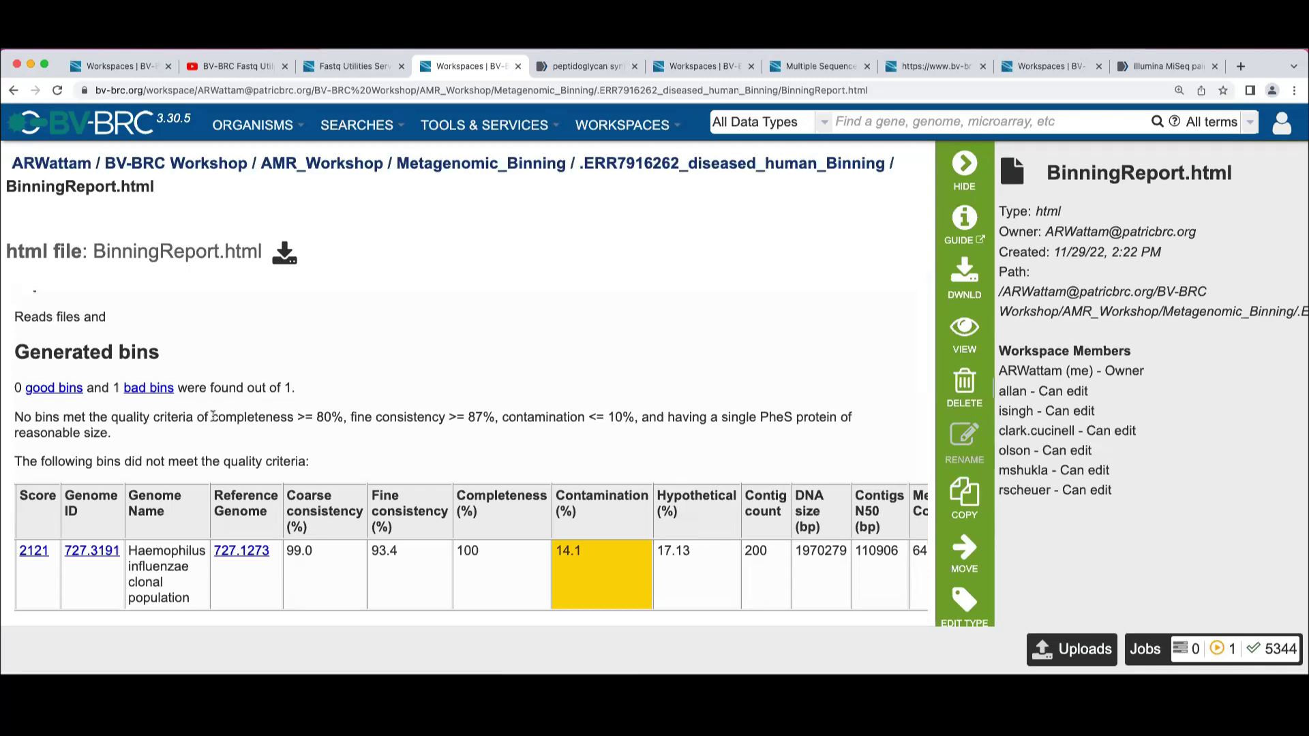
# Step: Highlight the completeness >= 80% criterion, then collapse the details panel to widen the report
pyautogui.moveTo(218, 417); pyautogui.dragTo(334, 417)
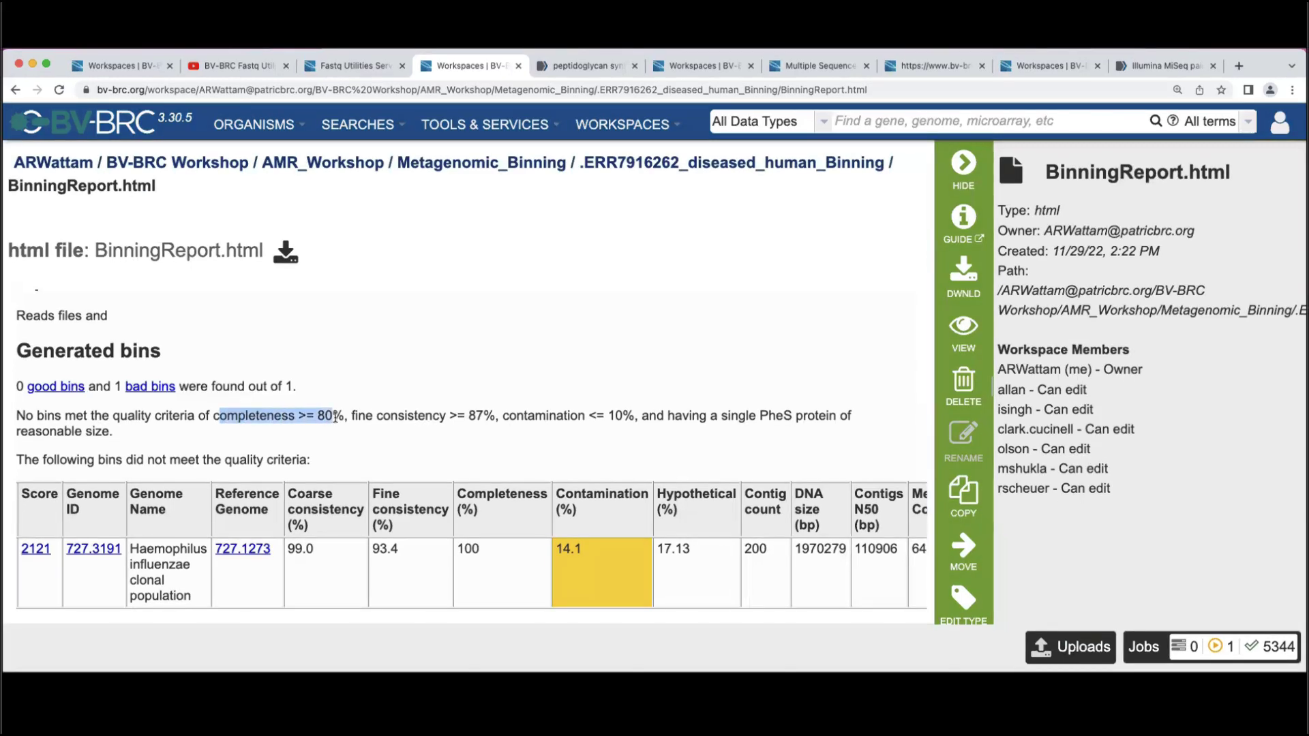
pyautogui.click(335, 418)
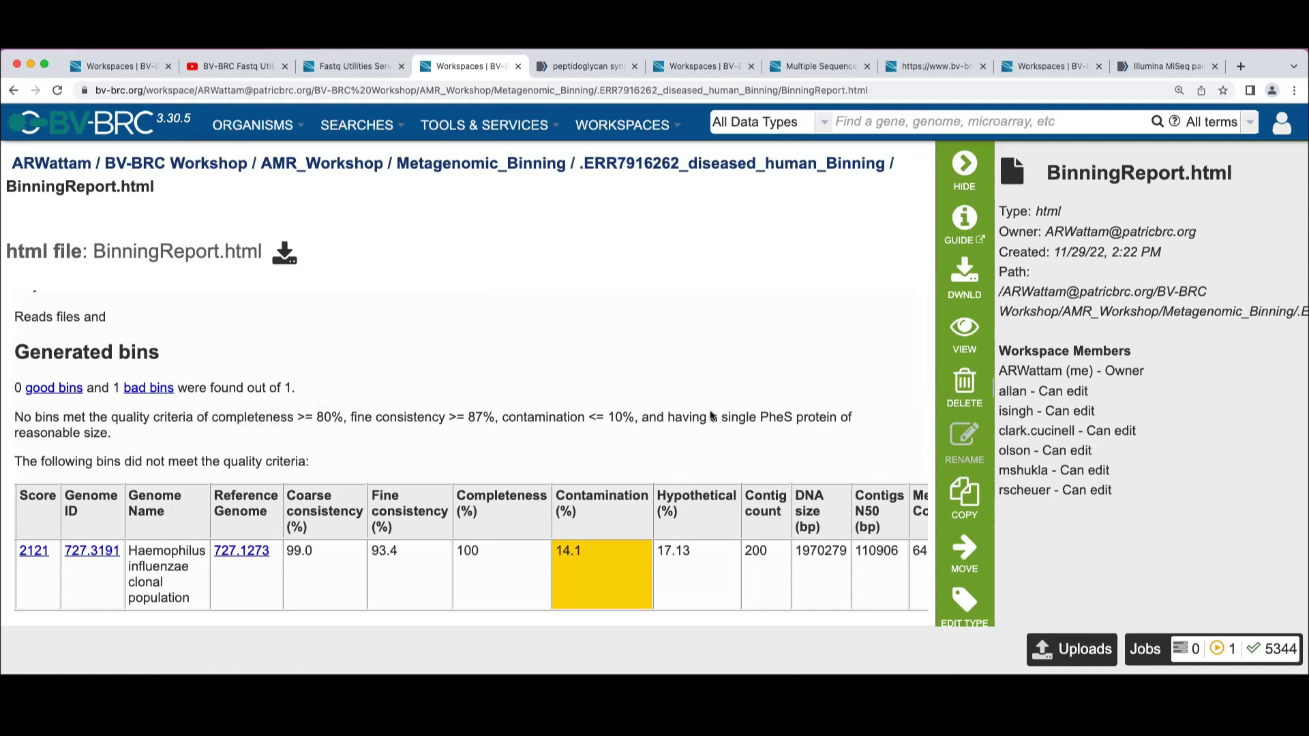
pyautogui.click(964, 169)
pyautogui.scroll(1, 889, 333)
pyautogui.scroll(-1, 889, 338)
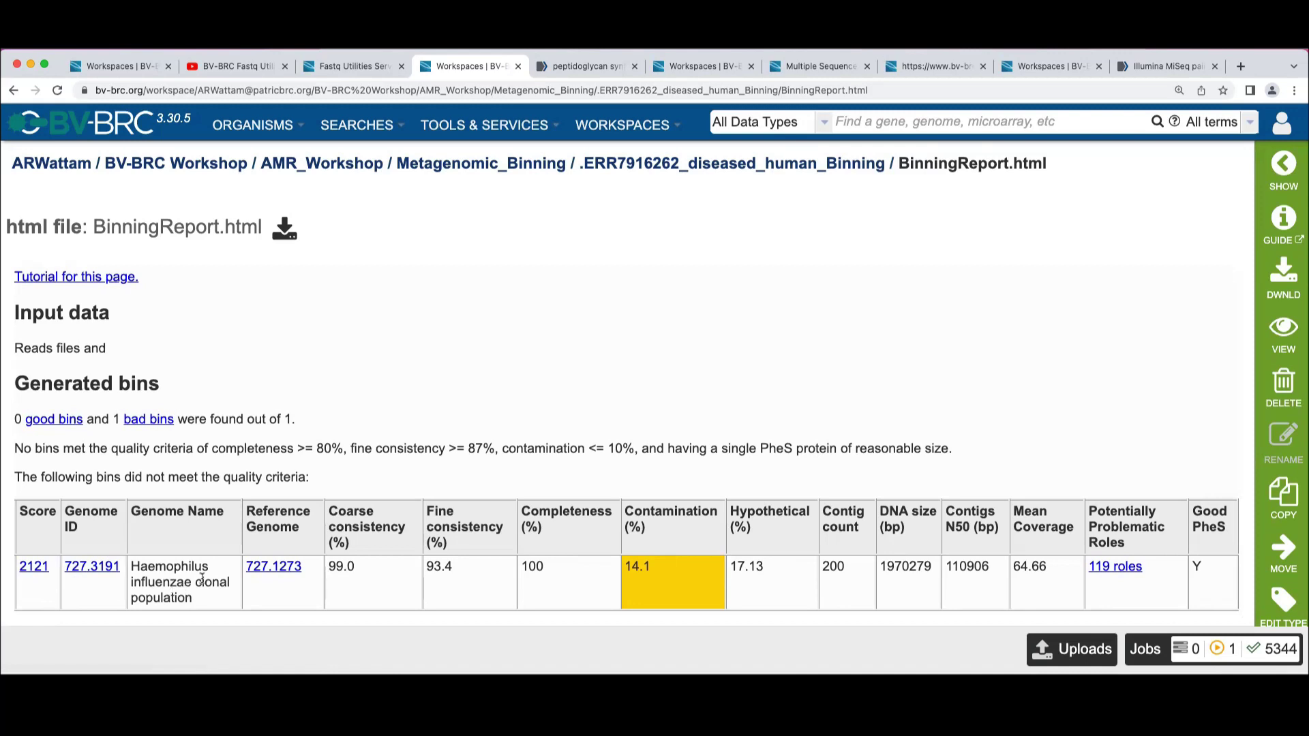
pyautogui.moveTo(192, 583); pyautogui.dragTo(132, 567)
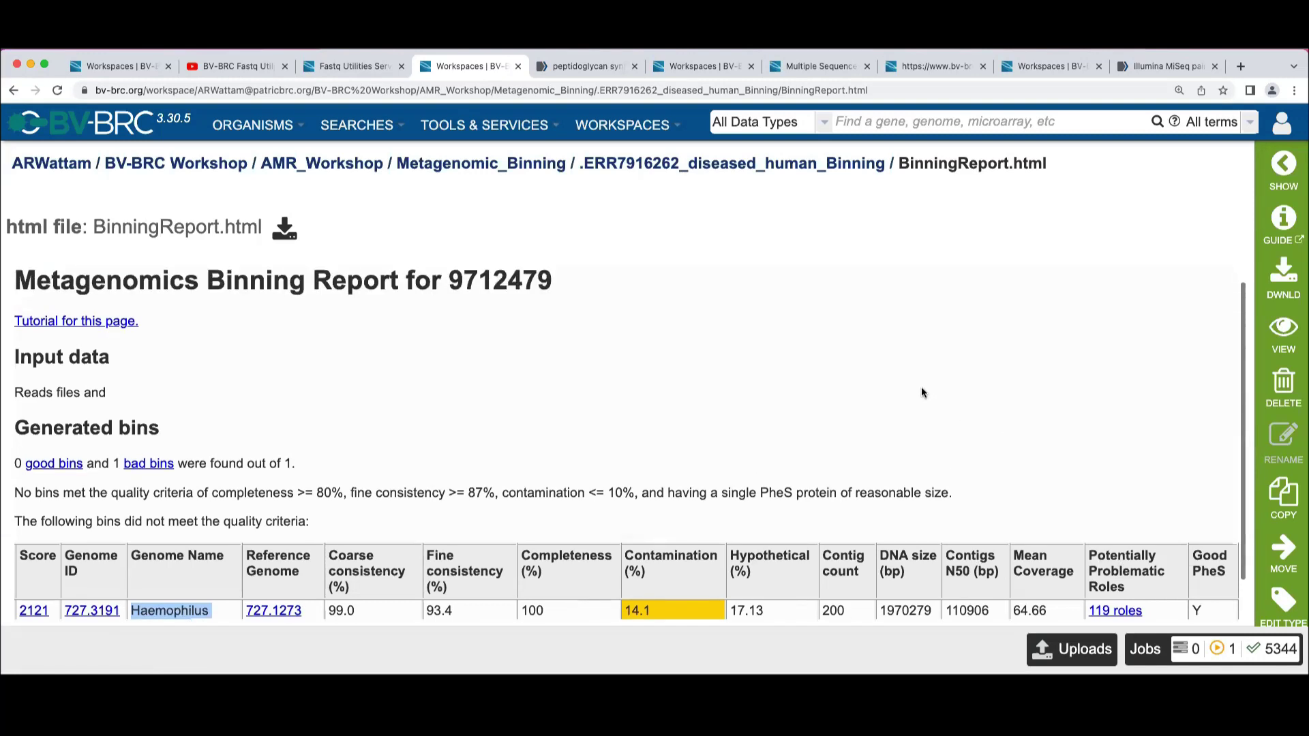
pyautogui.scroll(-1, 921, 392)
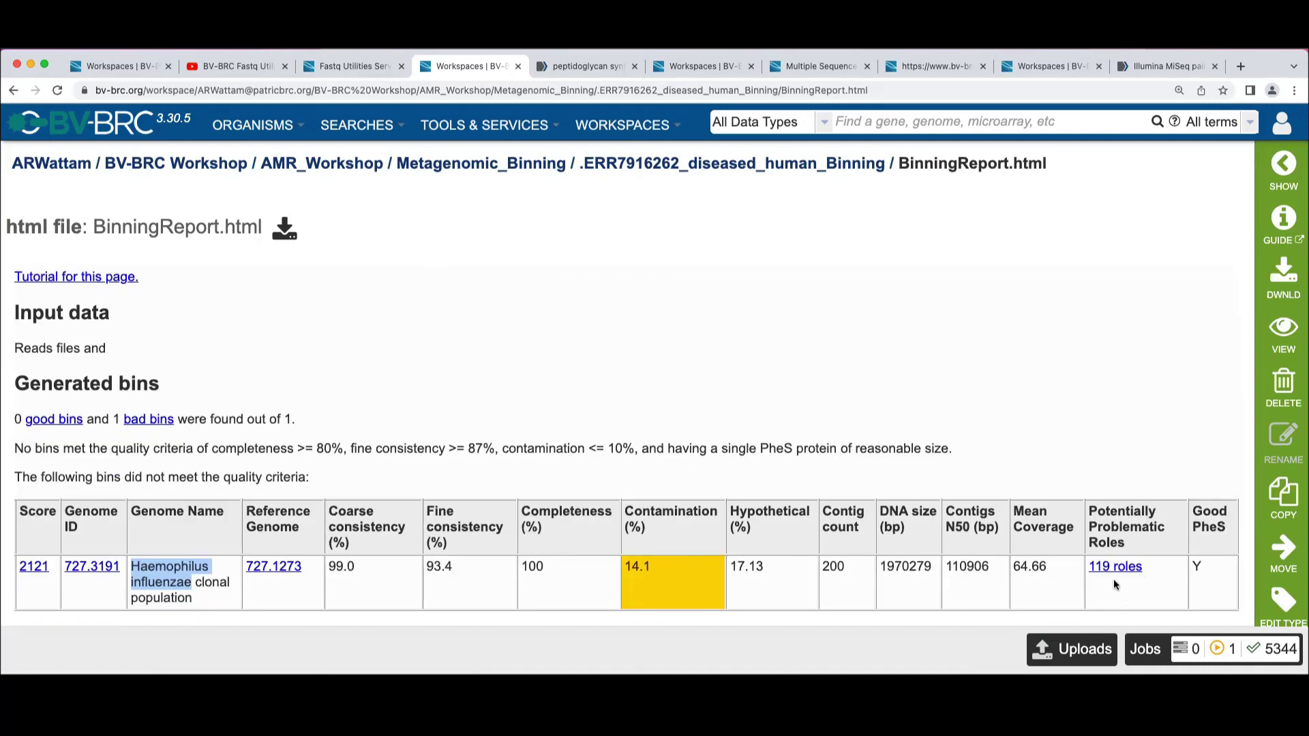
pyautogui.click(1084, 580)
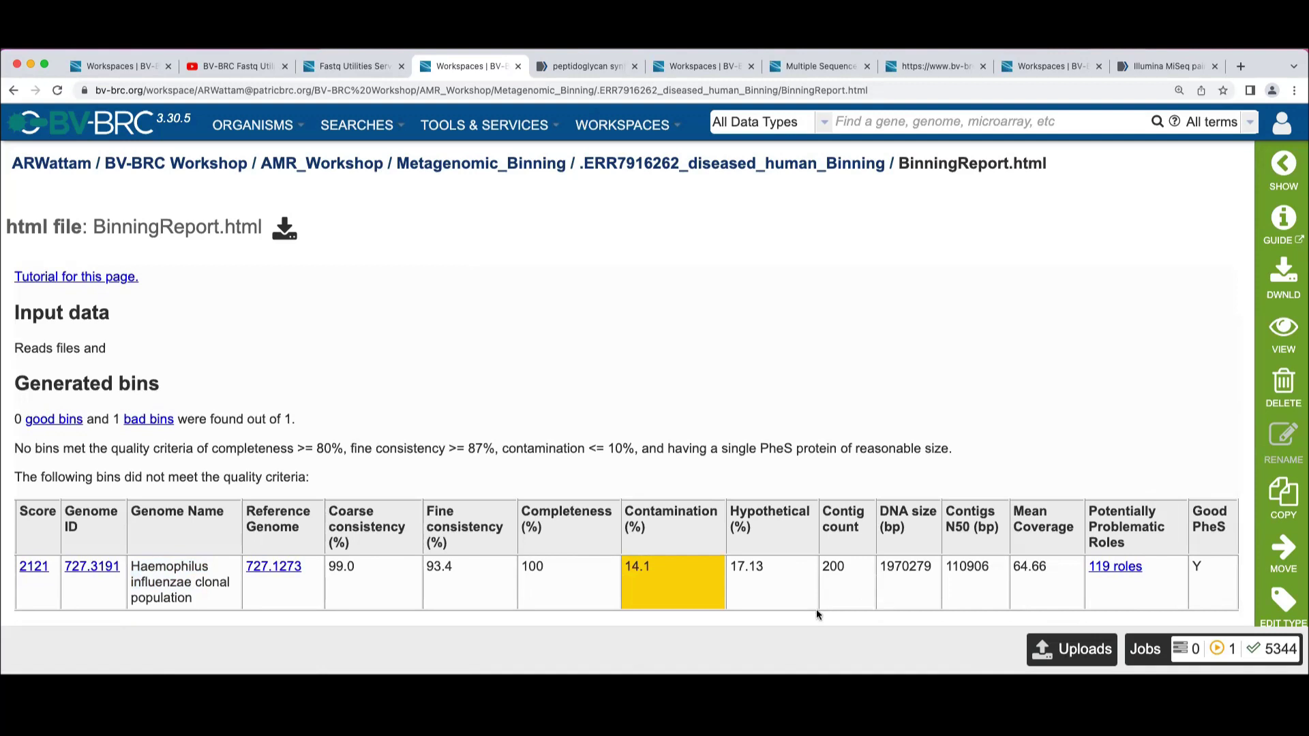
# Step: Open bin 727.3191's genome report and scroll through its quality statistics to Potentially Problematic Roles
pyautogui.click(1105, 576)
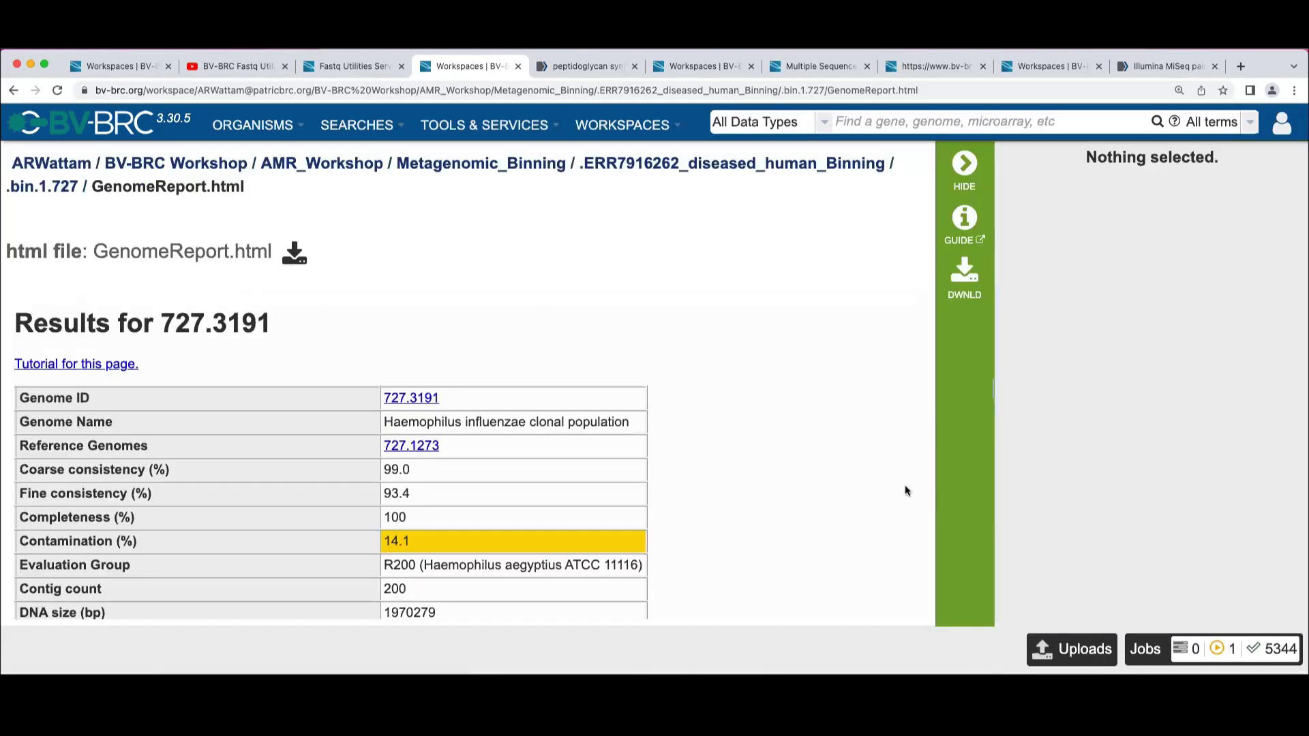
pyautogui.click(13, 90)
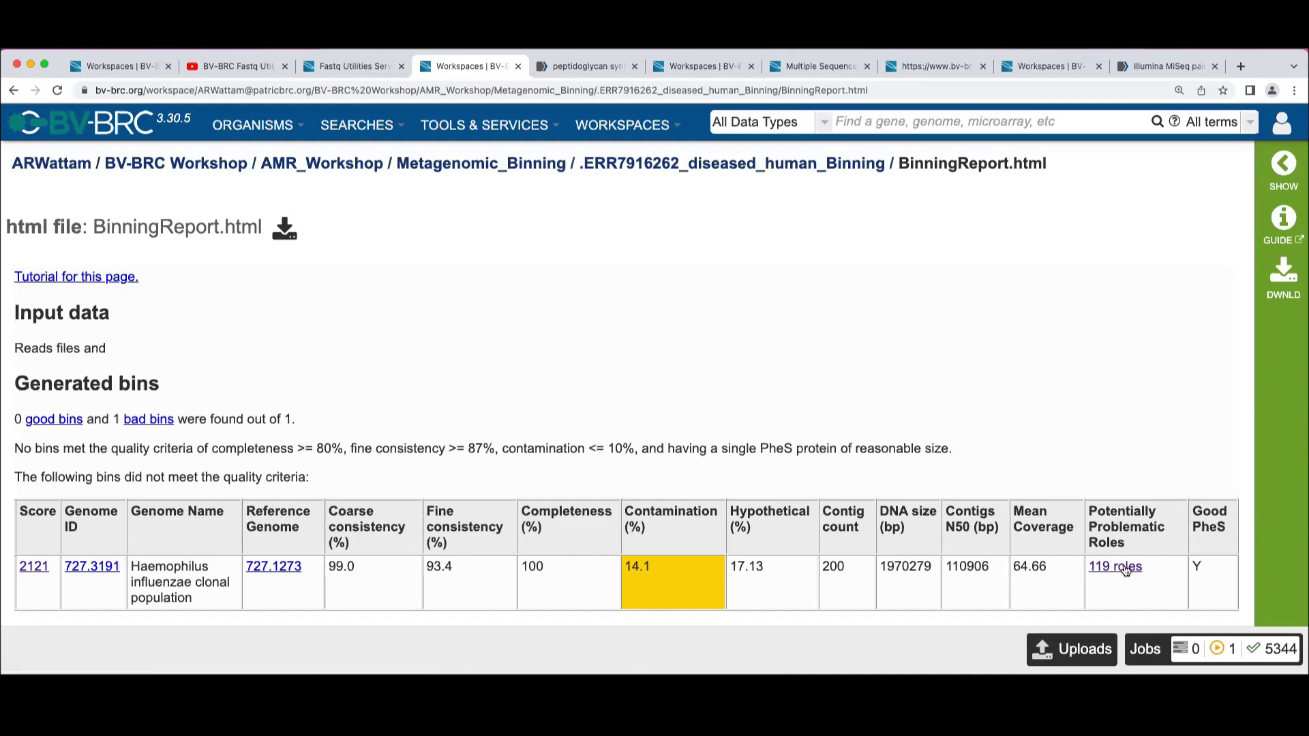
pyautogui.click(1125, 570)
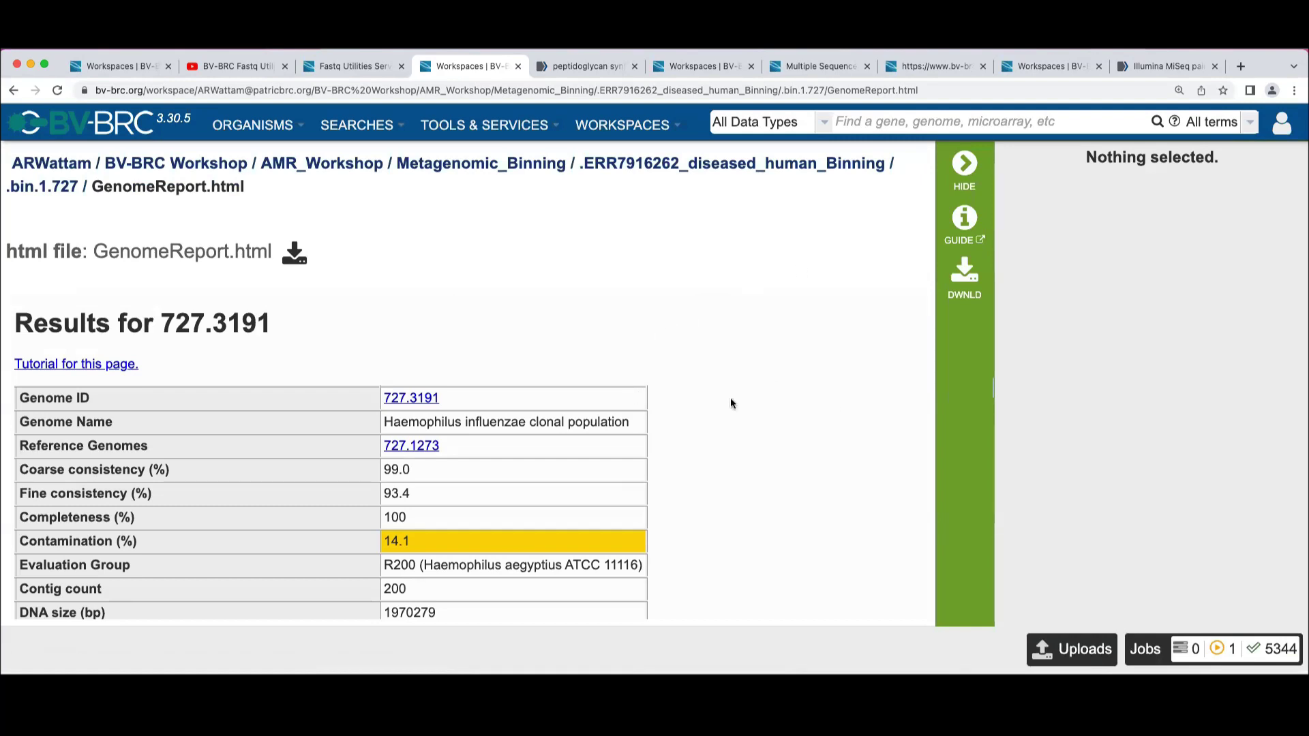
pyautogui.scroll(-2, 730, 398)
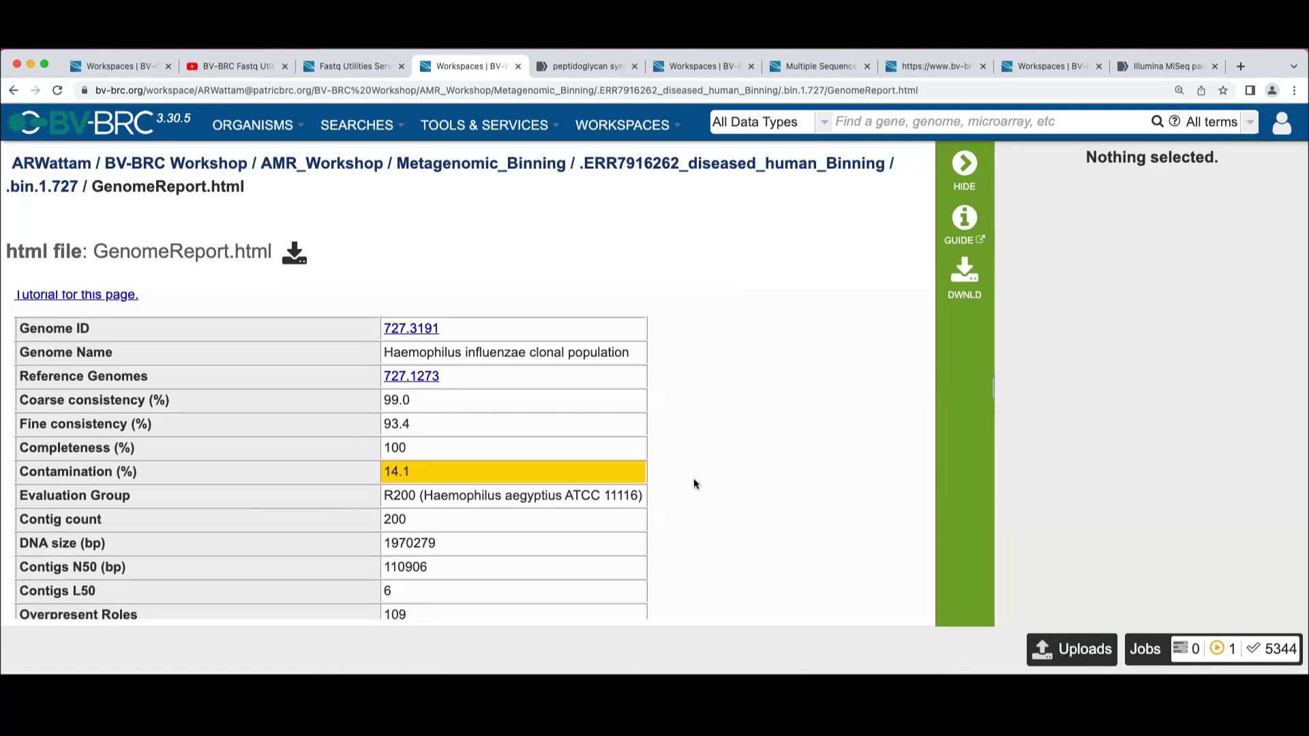
pyautogui.scroll(-10, 697, 512)
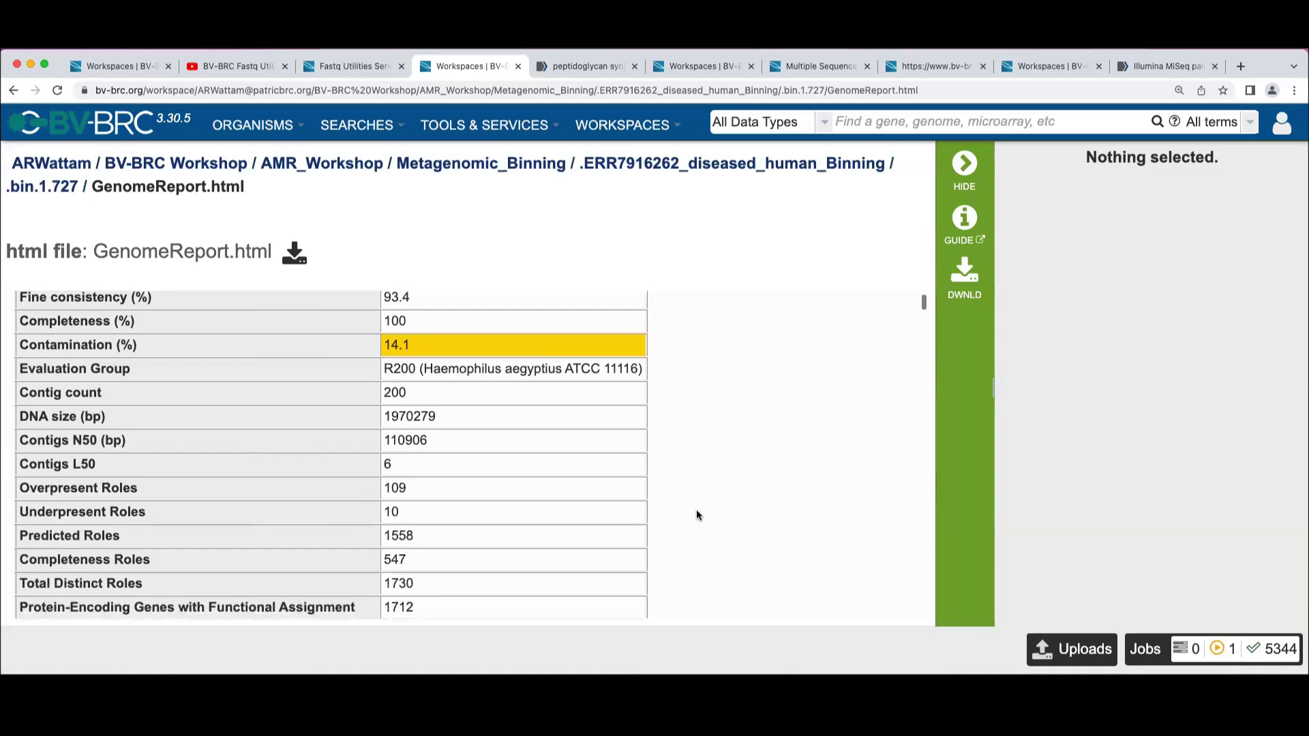
pyautogui.scroll(3, 697, 515)
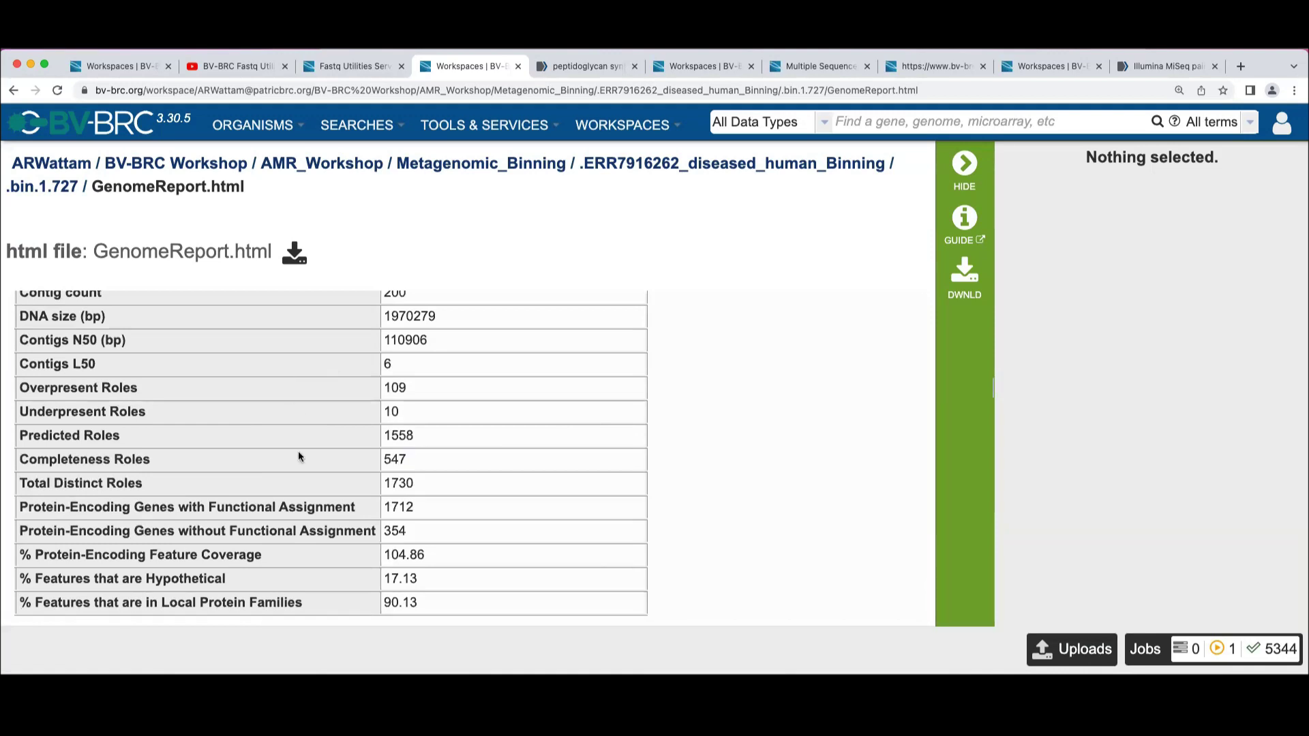
pyautogui.scroll(1, 423, 489)
pyautogui.scroll(-2, 418, 378)
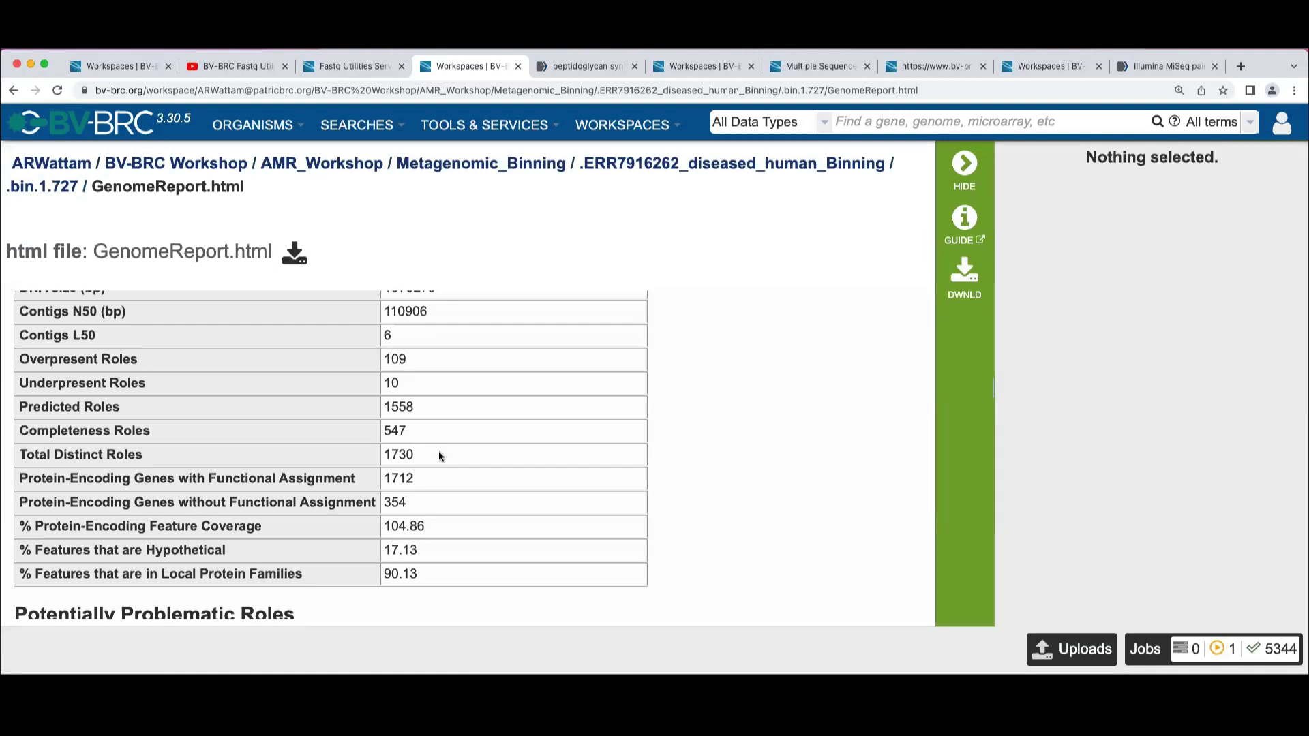
pyautogui.scroll(-5, 479, 489)
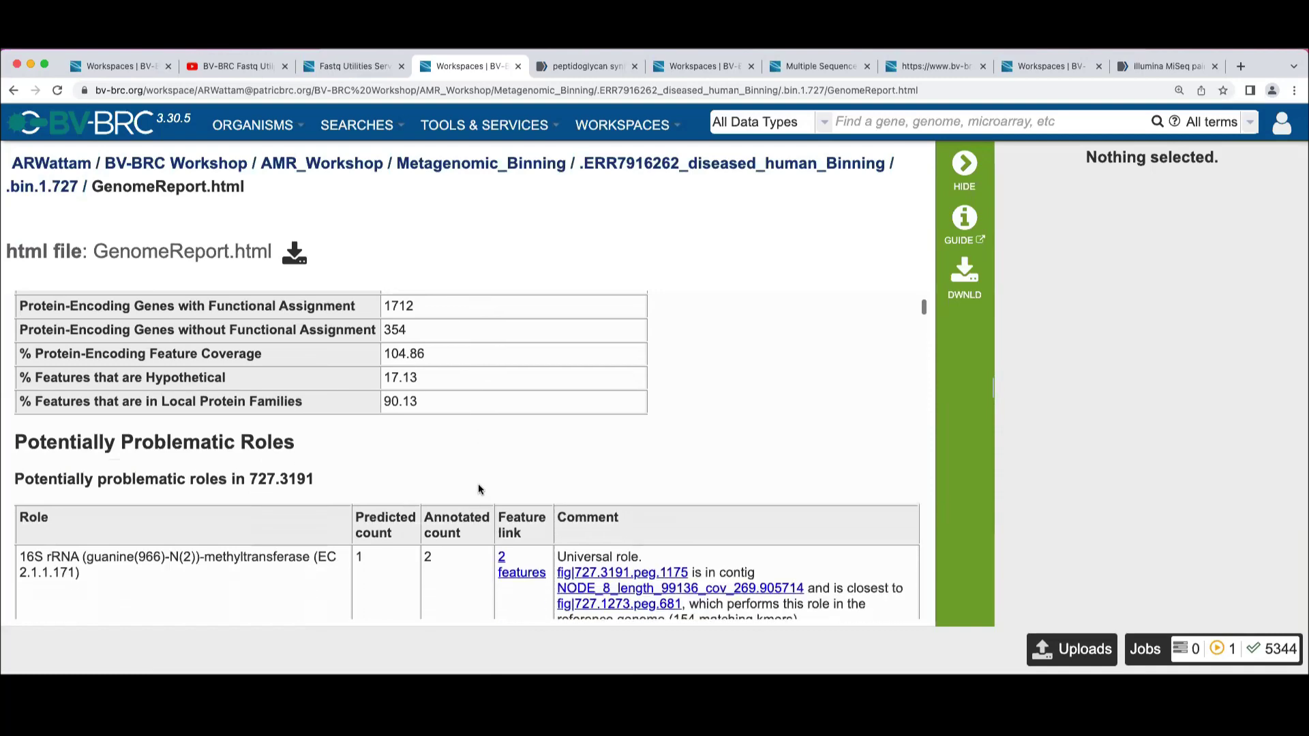
pyautogui.scroll(-1, 479, 489)
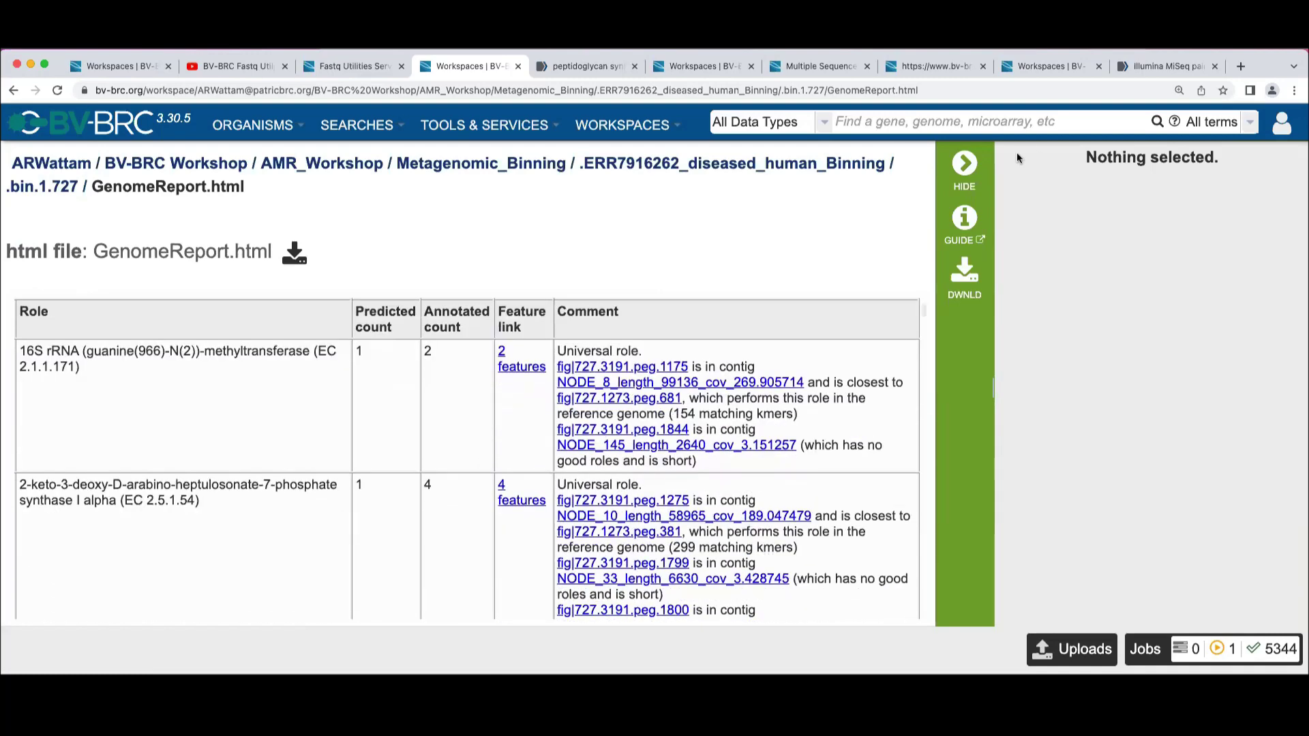
pyautogui.click(964, 165)
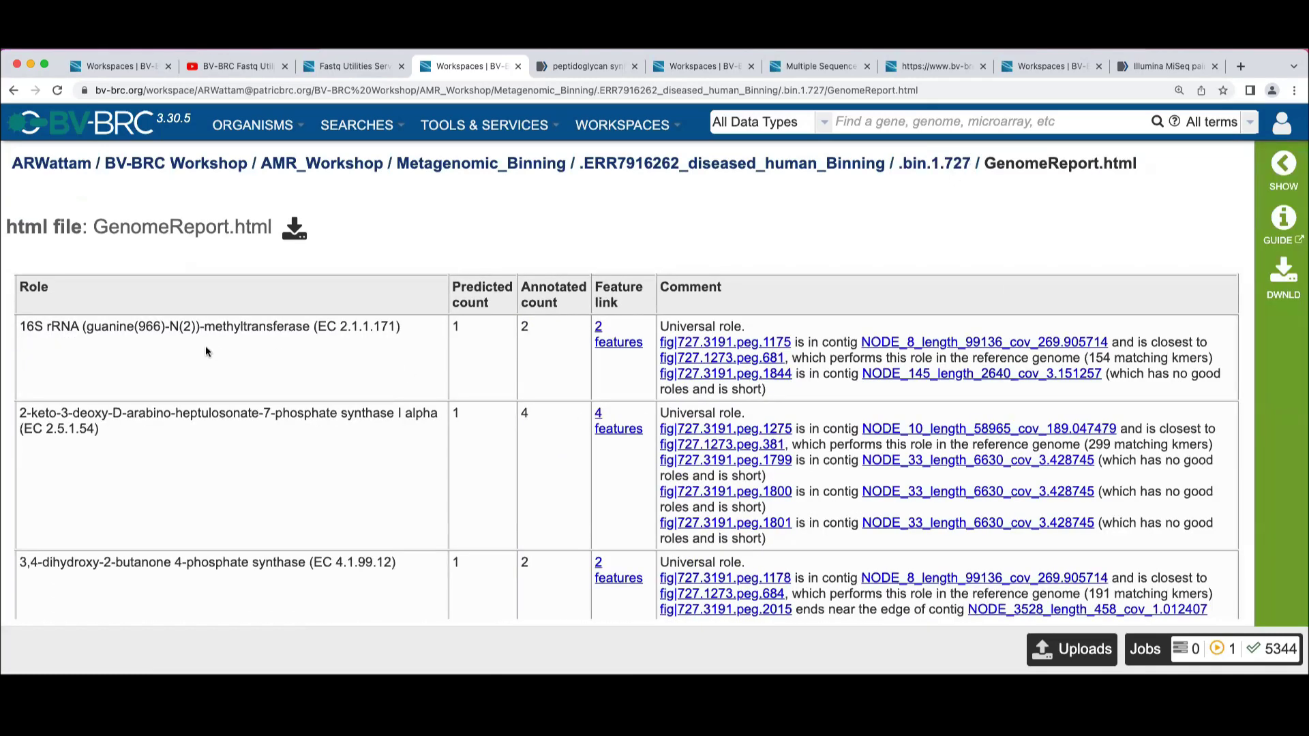
pyautogui.moveTo(402, 326); pyautogui.dragTo(99, 318)
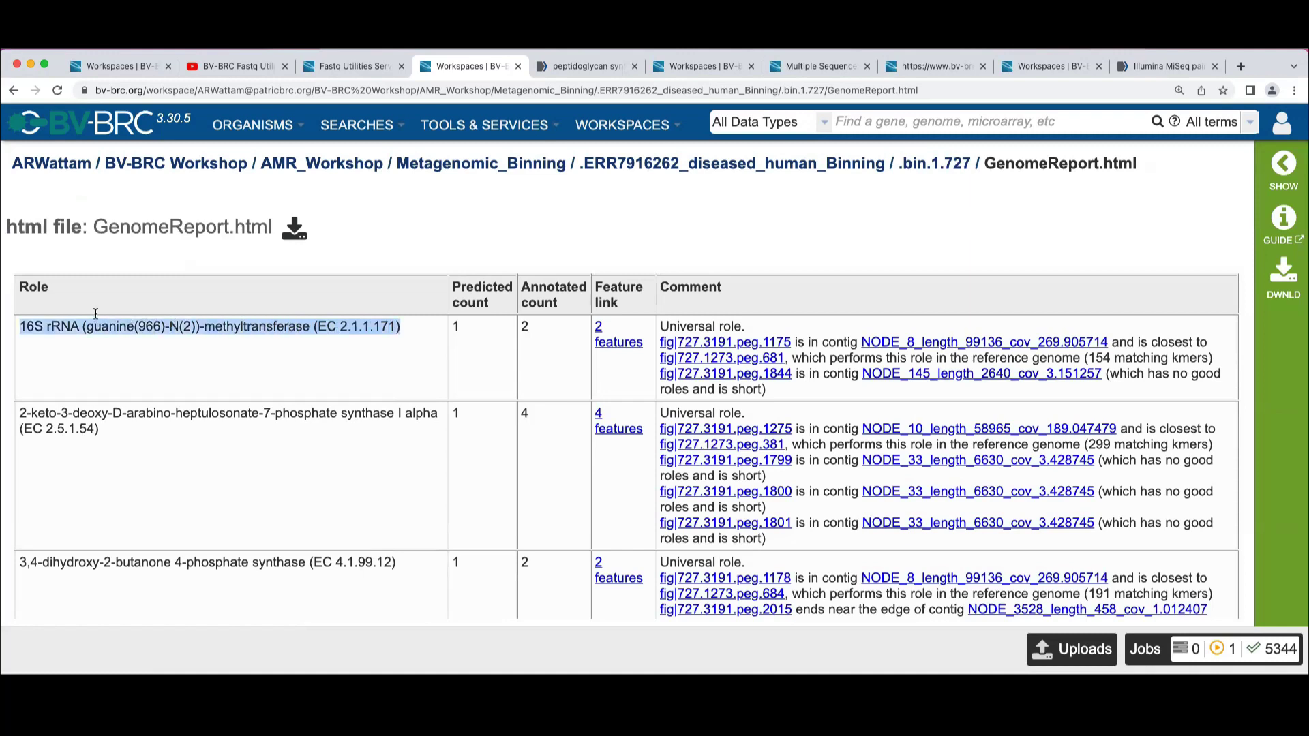
pyautogui.click(468, 341)
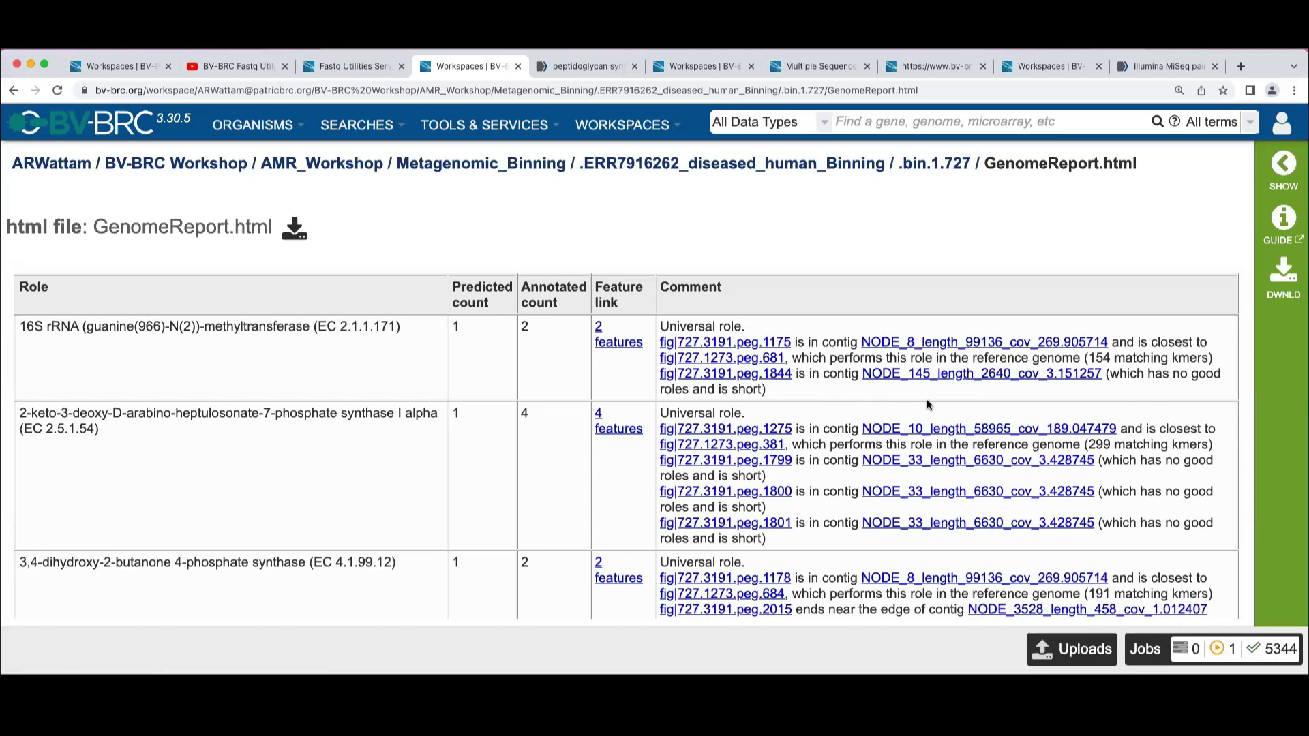
# Step: List the 2 features of the 16S rRNA methyltransferase role and hide the side panel
pyautogui.click(618, 343)
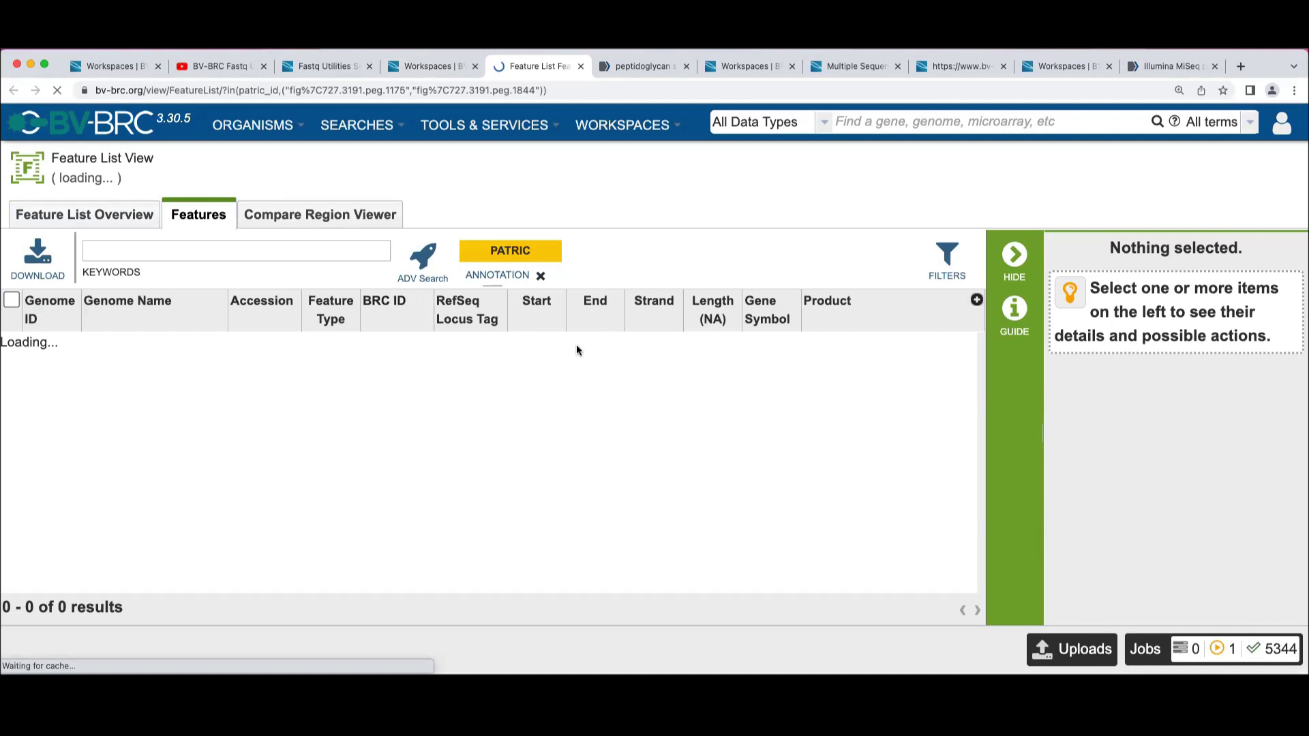
pyautogui.click(1008, 256)
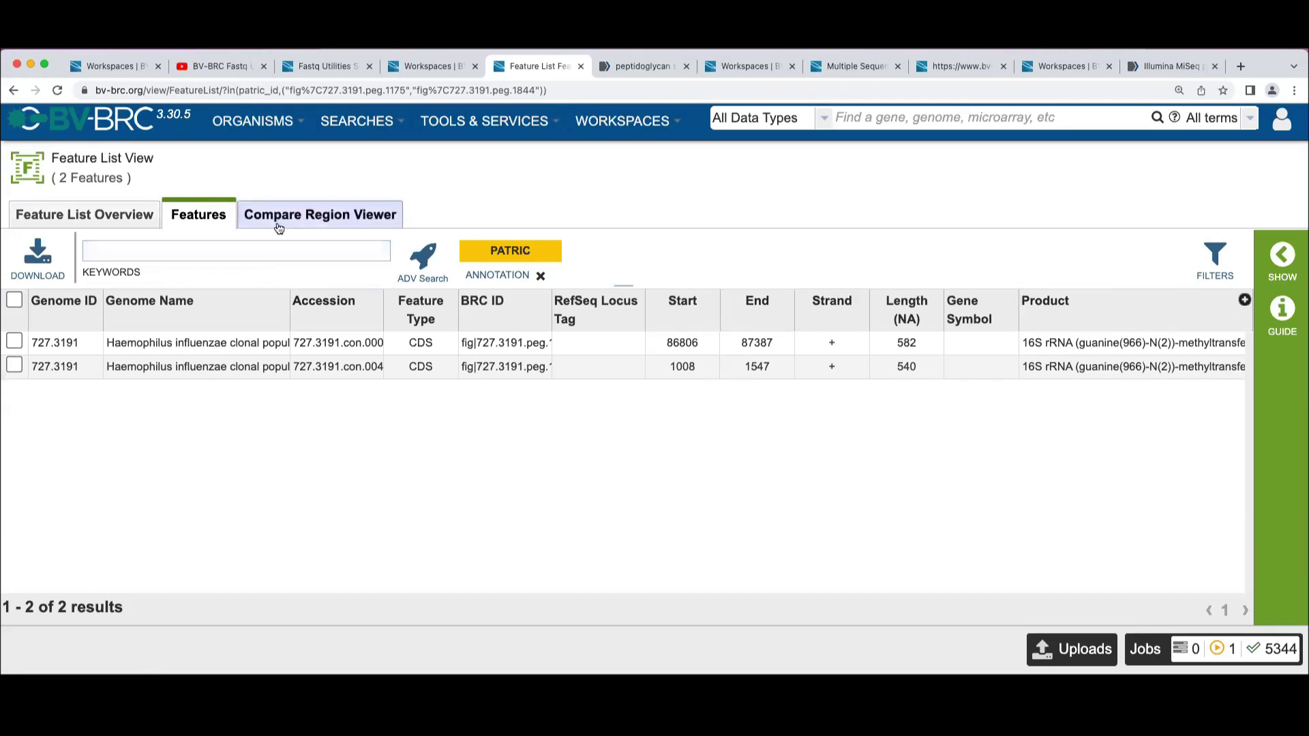
# Step: Switch the Feature List View to the Compare Region Viewer for the two methyltransferase features
pyautogui.click(308, 216)
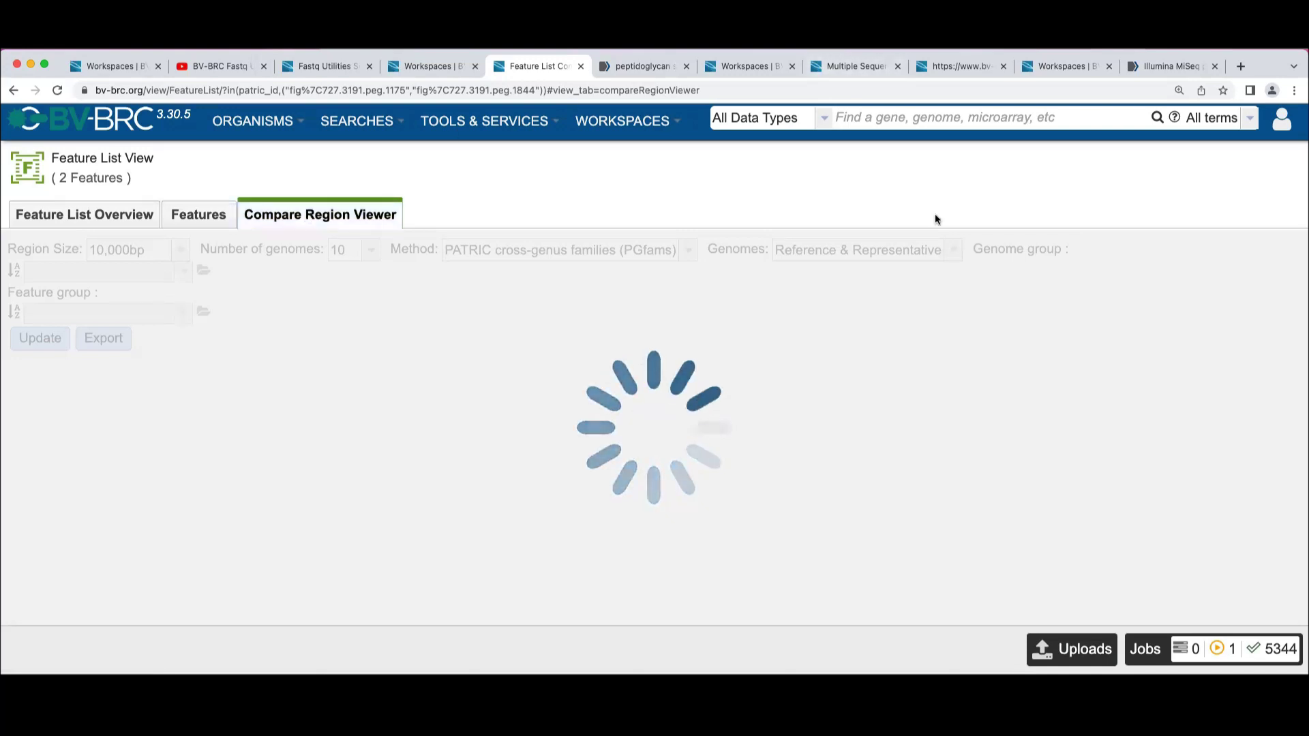
pyautogui.click(1294, 91)
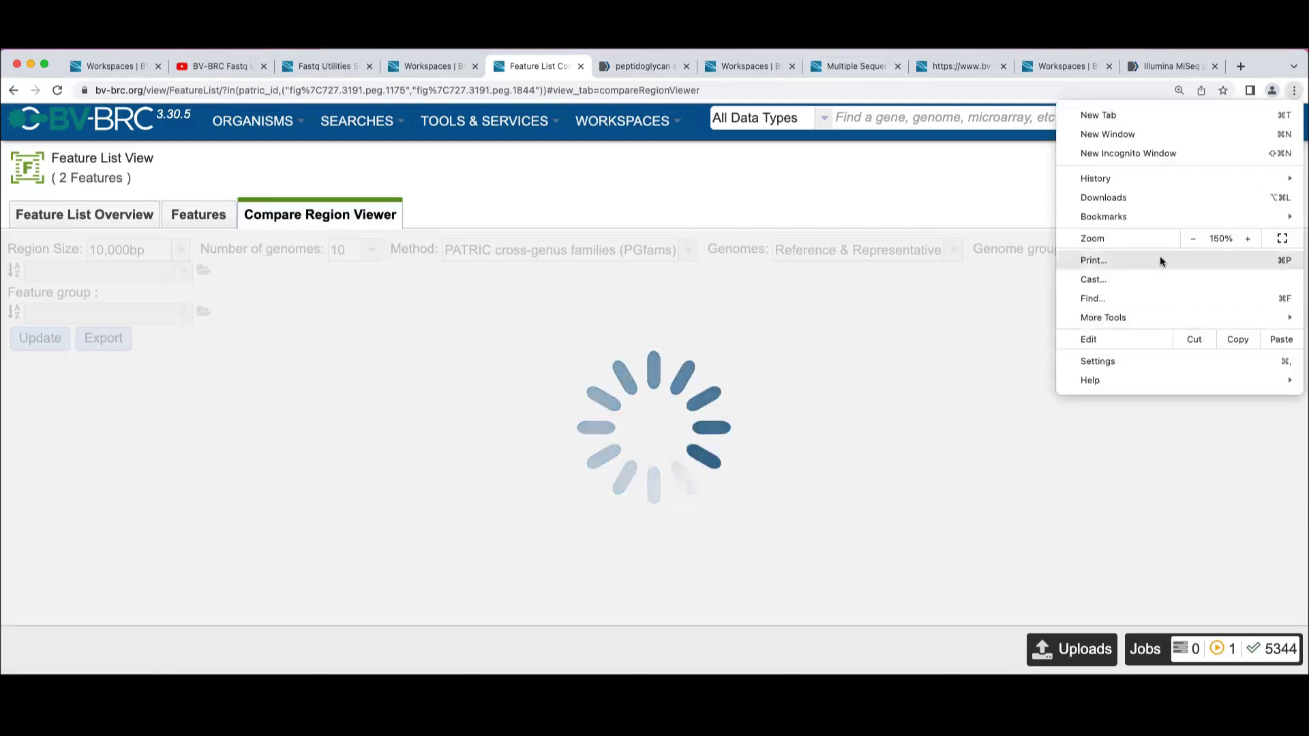
pyautogui.moveTo(1130, 319)
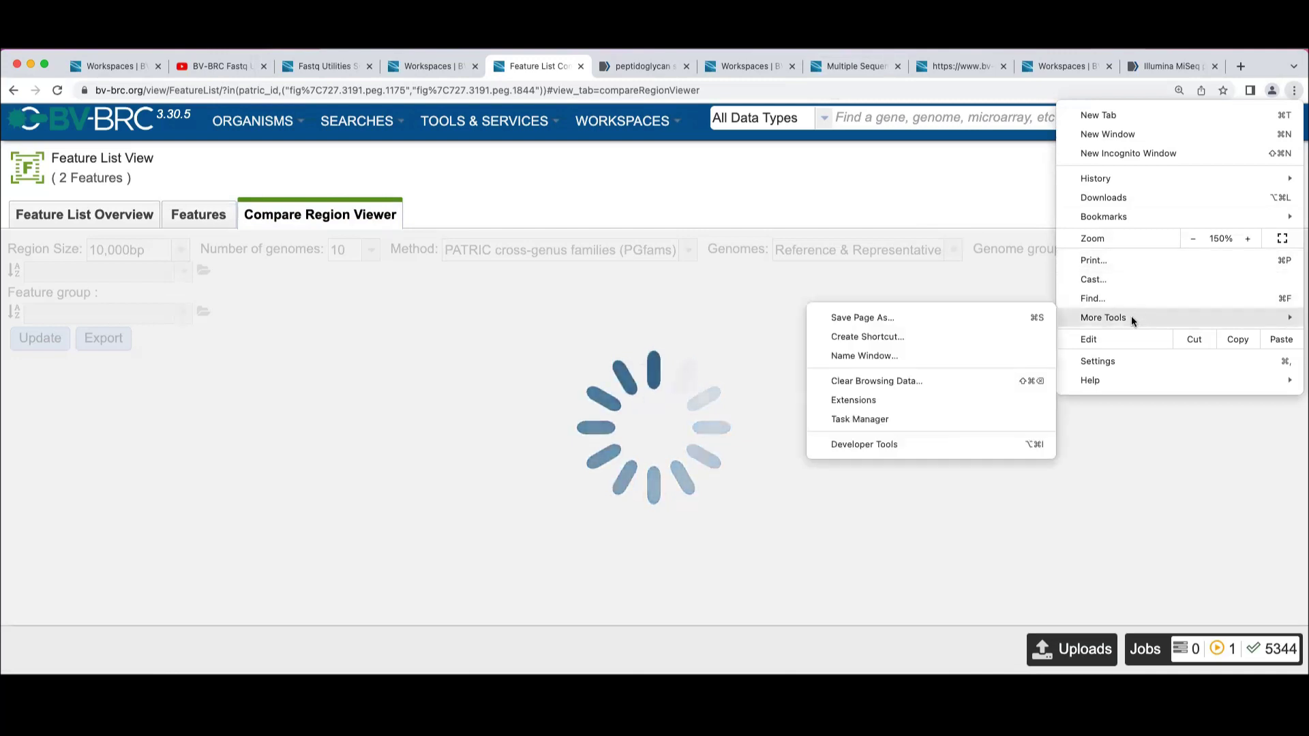
pyautogui.click(931, 446)
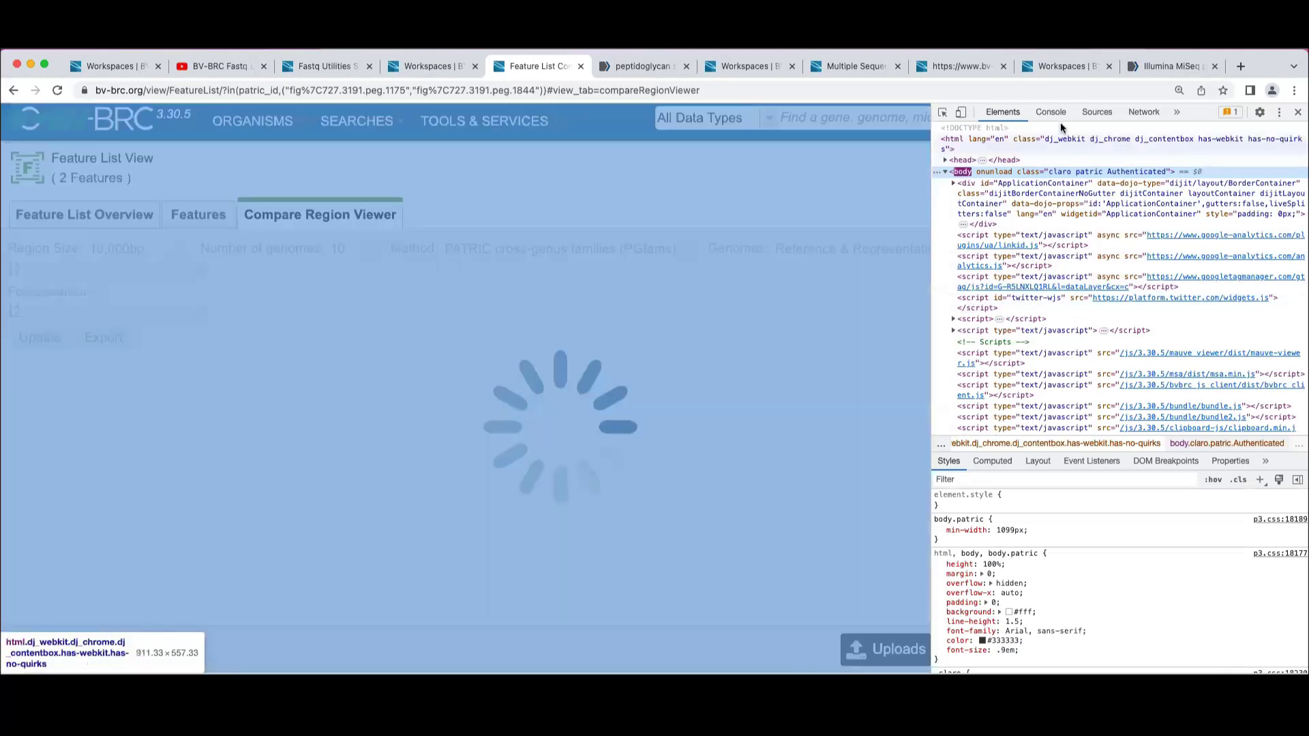
pyautogui.click(1054, 116)
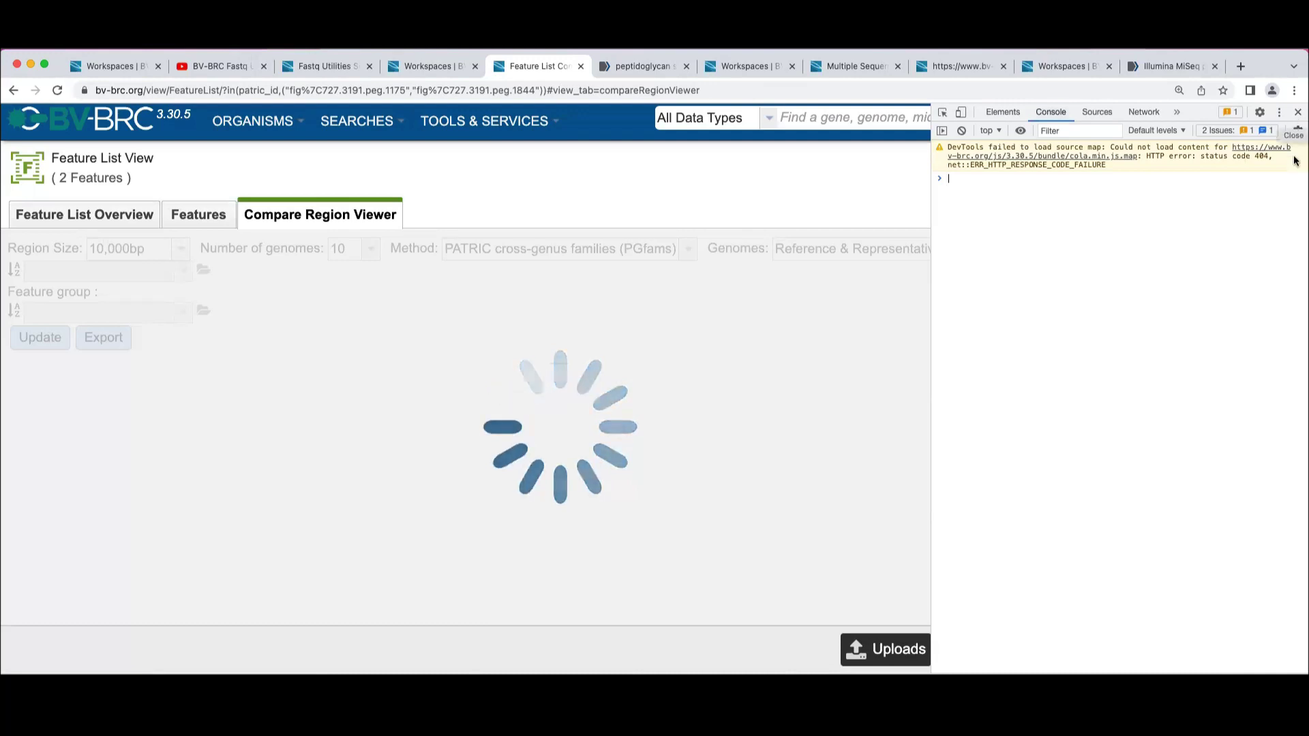
pyautogui.click(1298, 113)
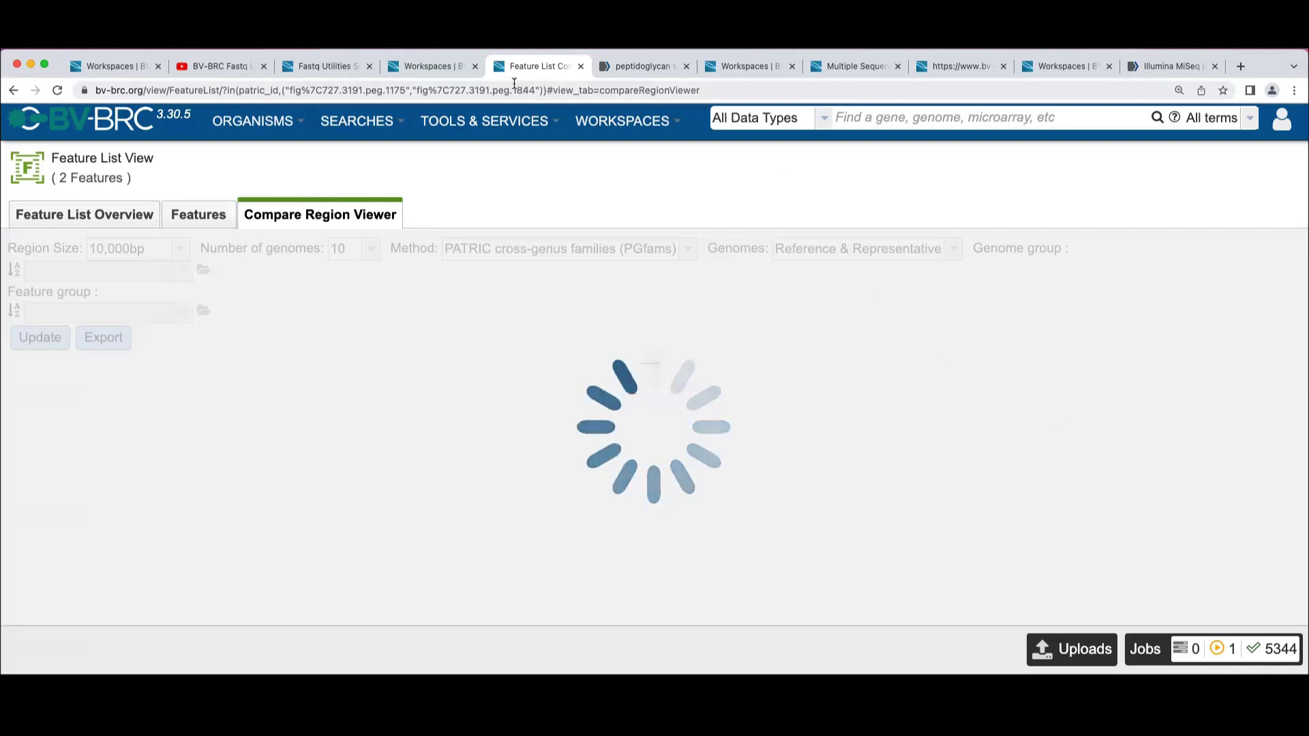
# Step: Switch back to the GenomeReport.html tab for bin .bin.1.727
pyautogui.click(432, 66)
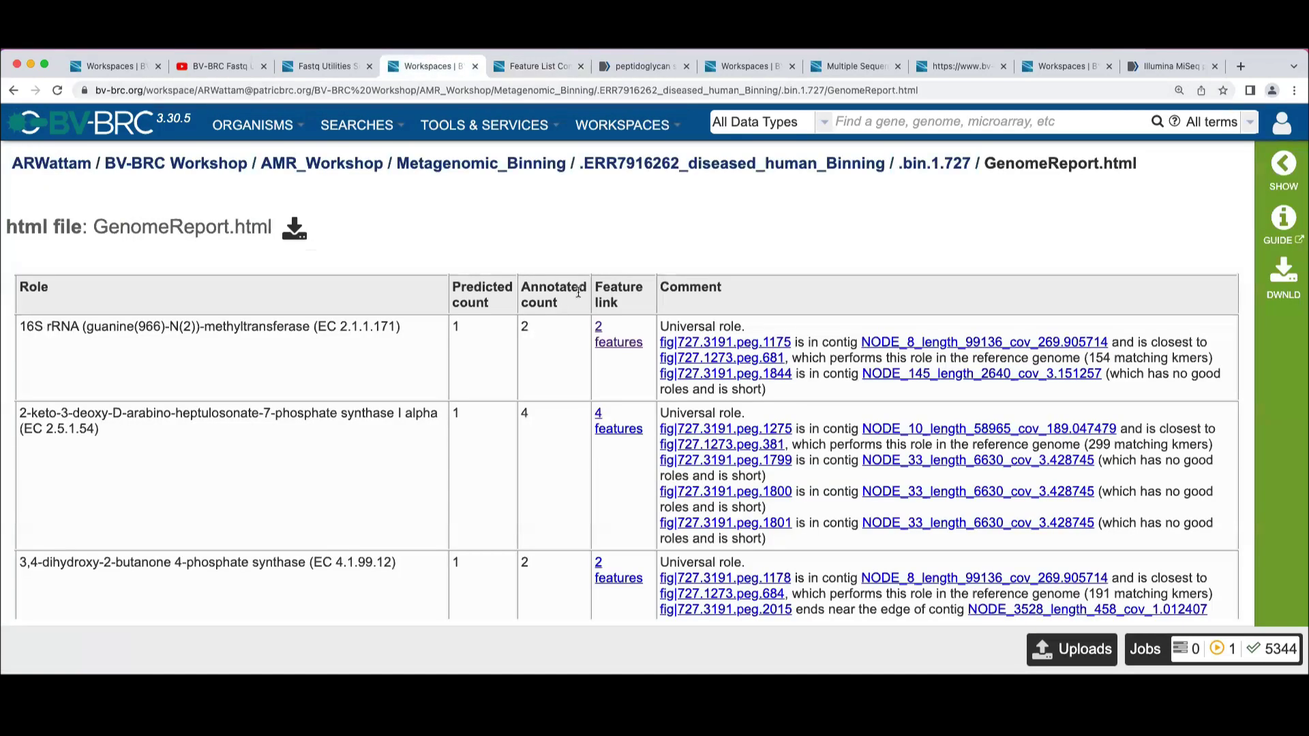
# Step: List the second role's 4 features, then return to the 16S methyltransferase region comparison
pyautogui.click(618, 429)
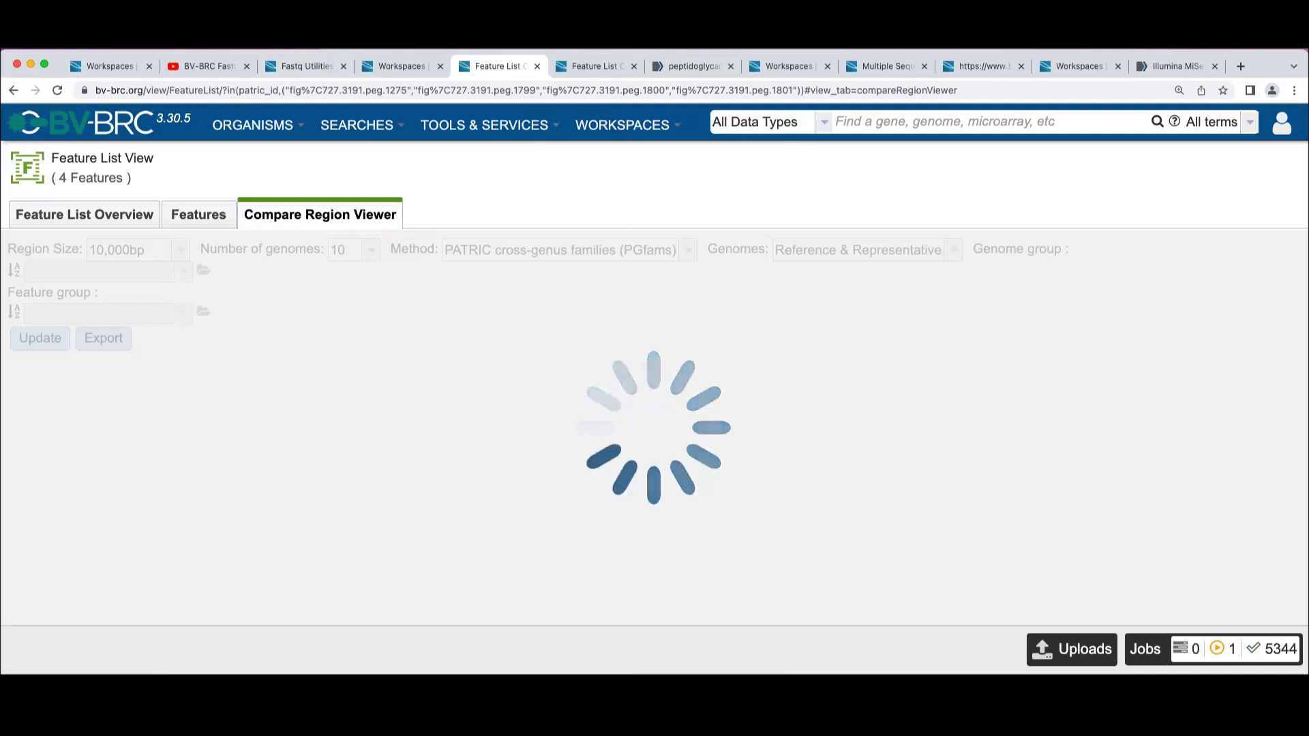
pyautogui.click(591, 63)
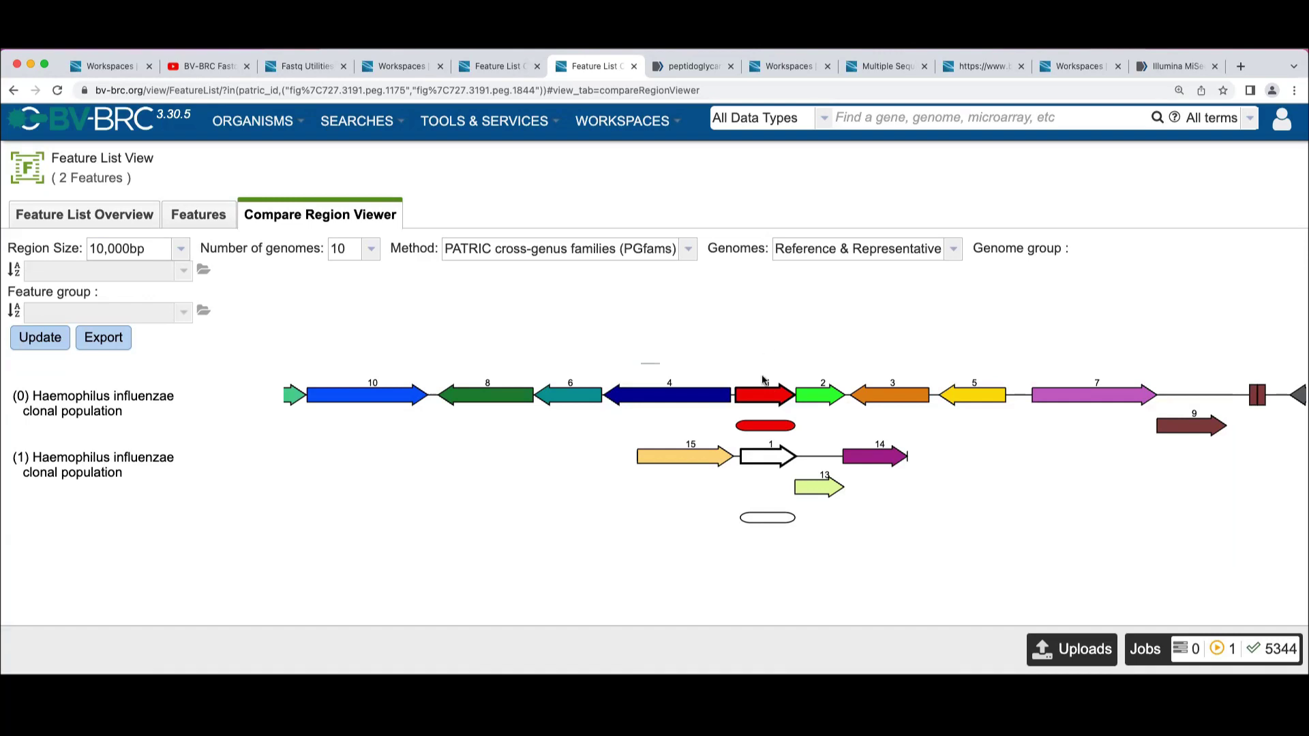
pyautogui.moveTo(763, 395)
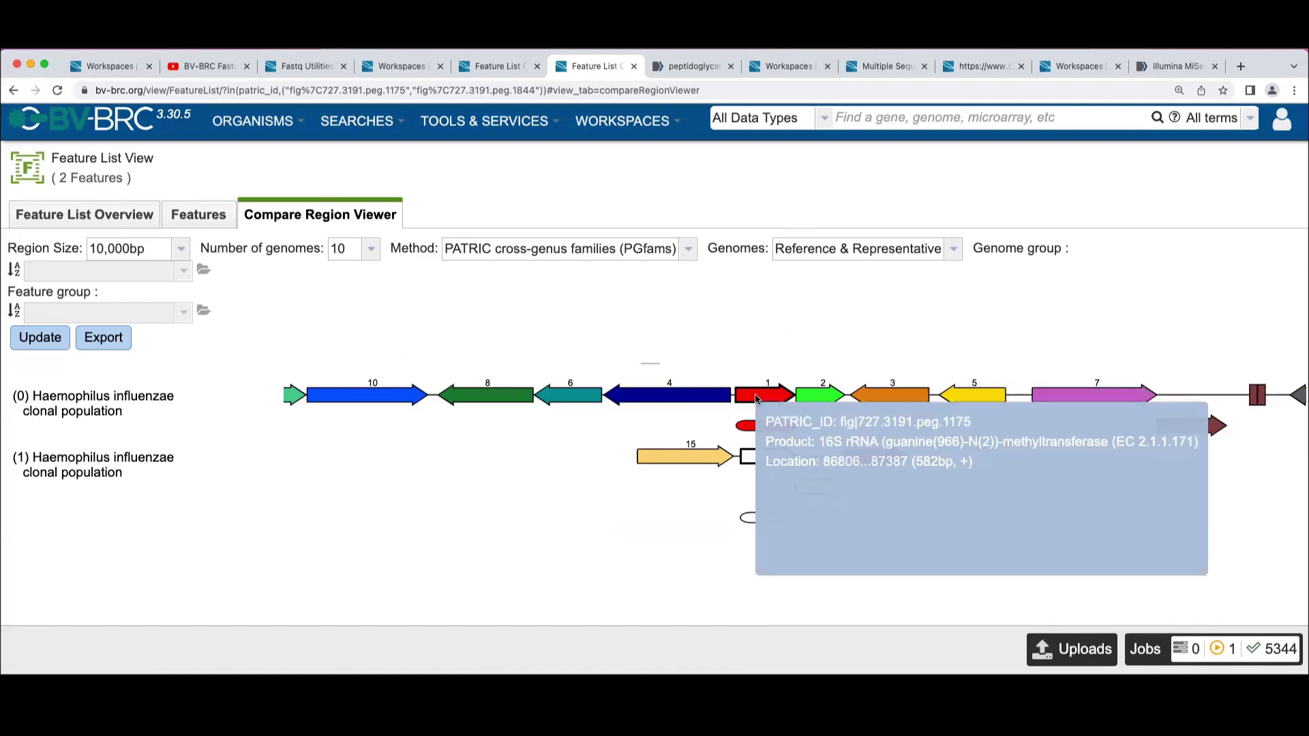
pyautogui.moveTo(761, 456)
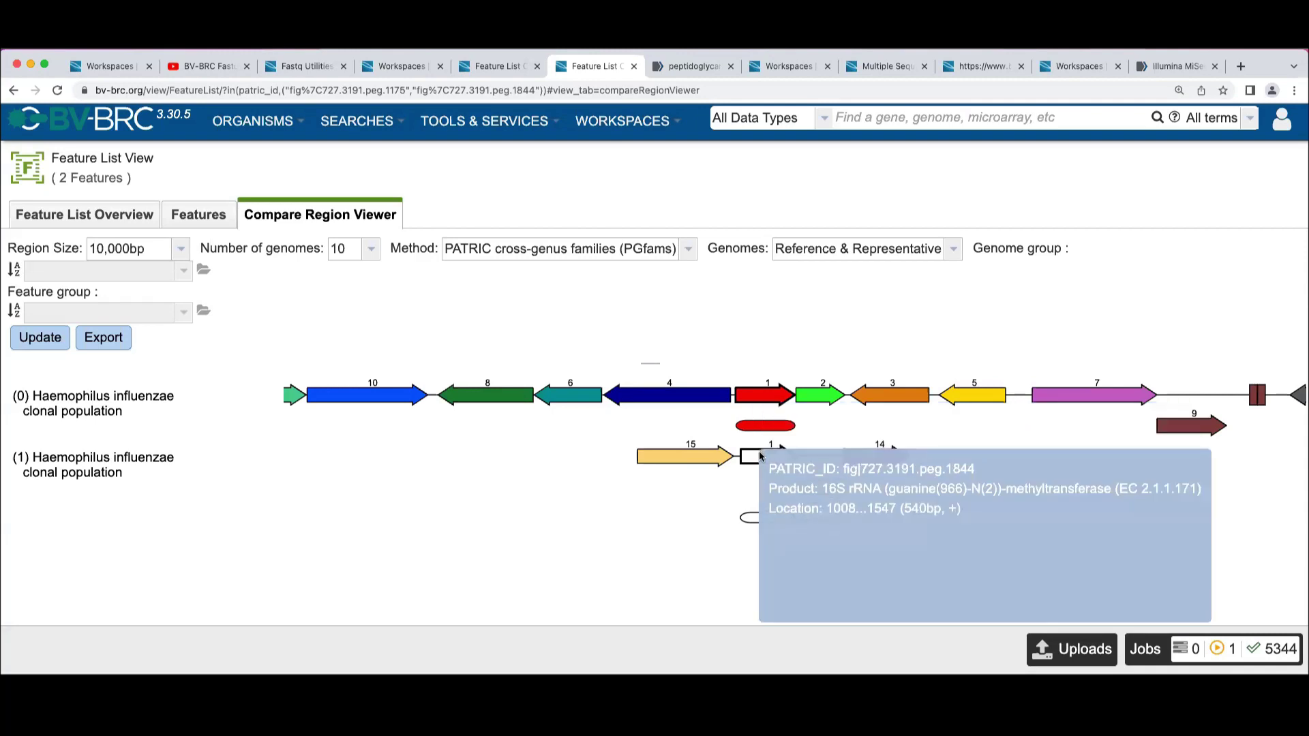
pyautogui.moveTo(692, 466)
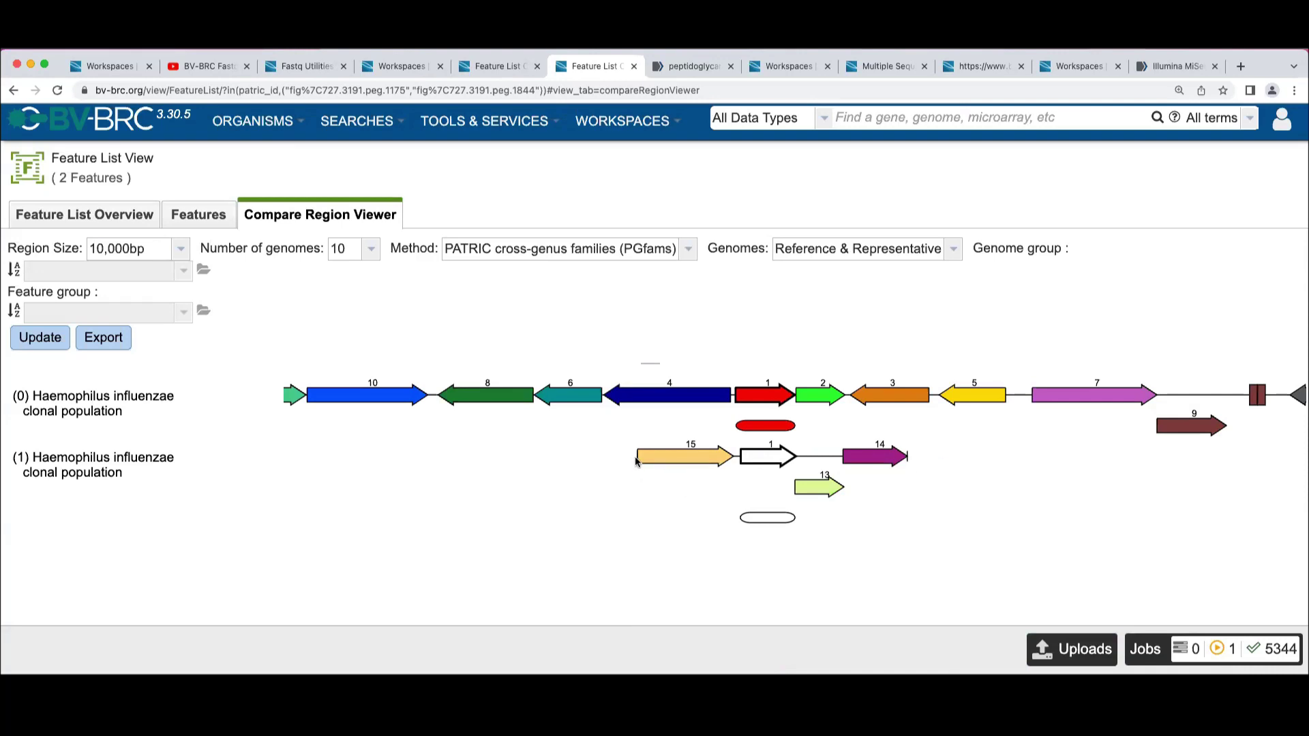
pyautogui.moveTo(645, 459)
pyautogui.moveTo(675, 461)
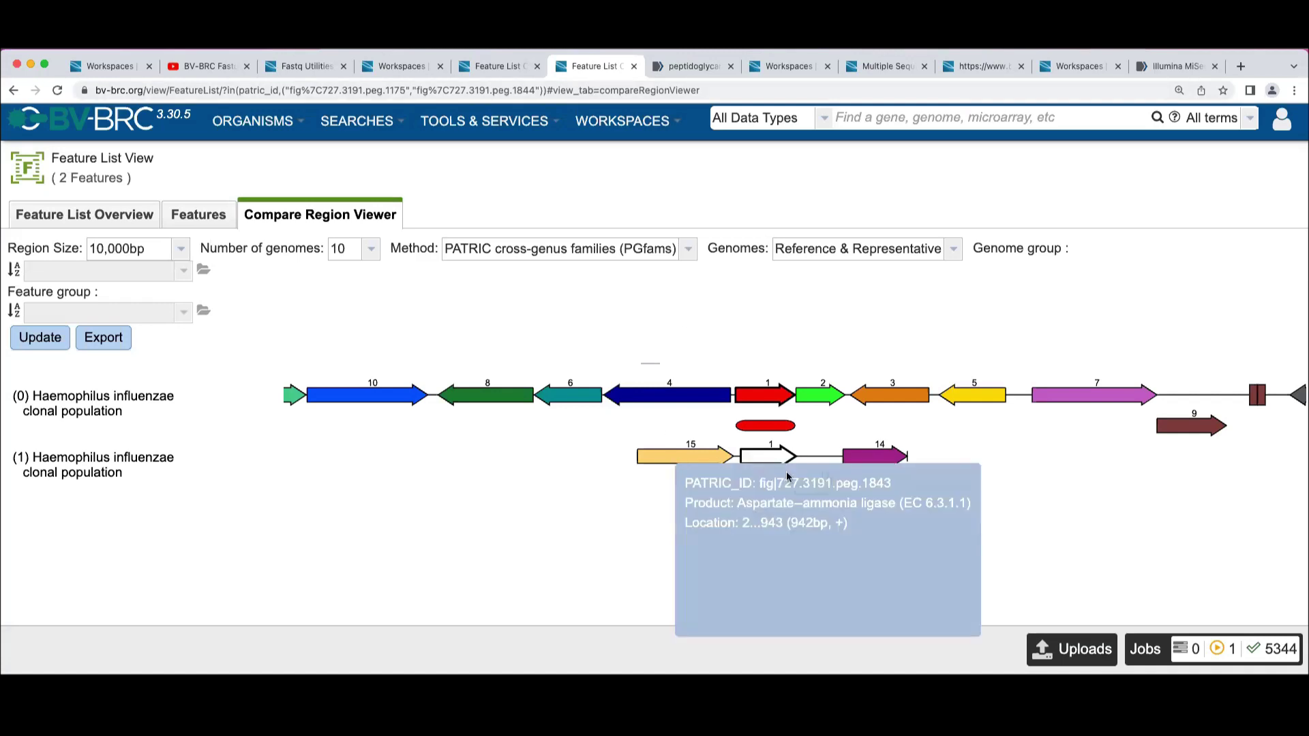
pyautogui.moveTo(845, 455)
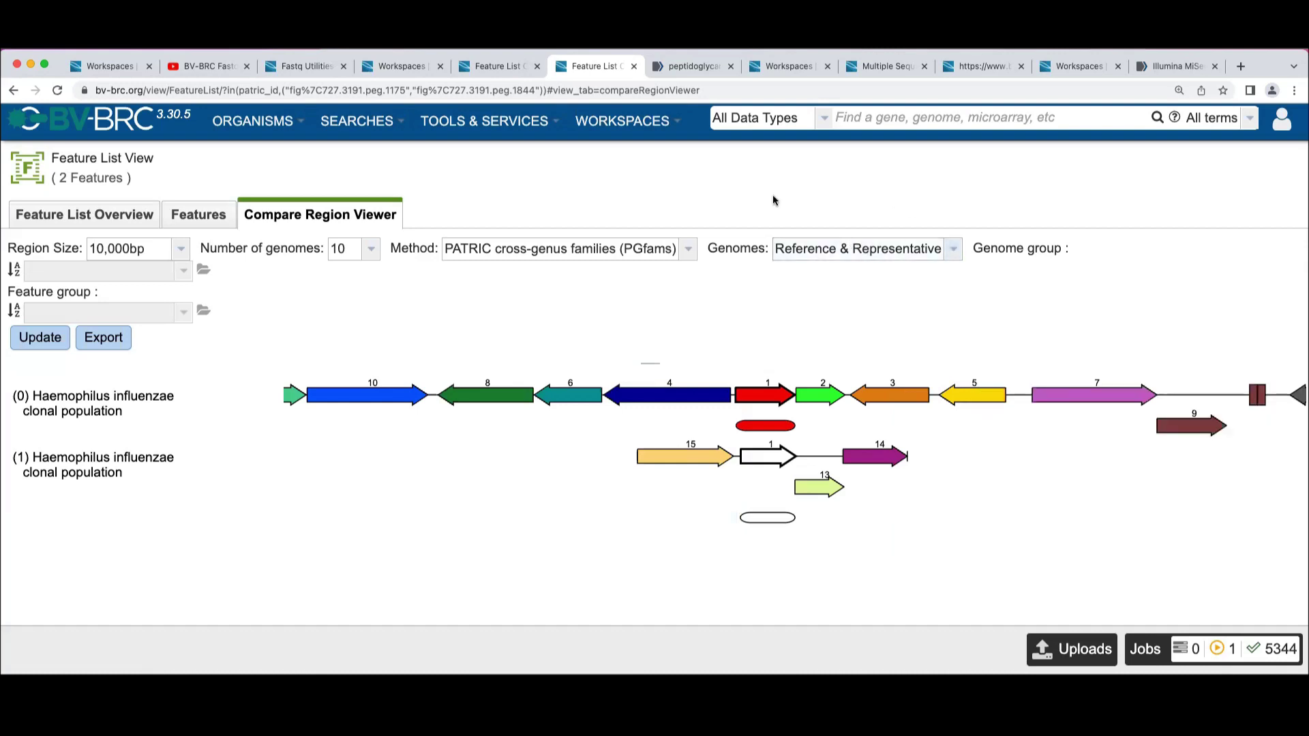
# Step: Check the 4-feature region comparison, then list the 4 heptulosonate synthase features from the genome report
pyautogui.click(498, 63)
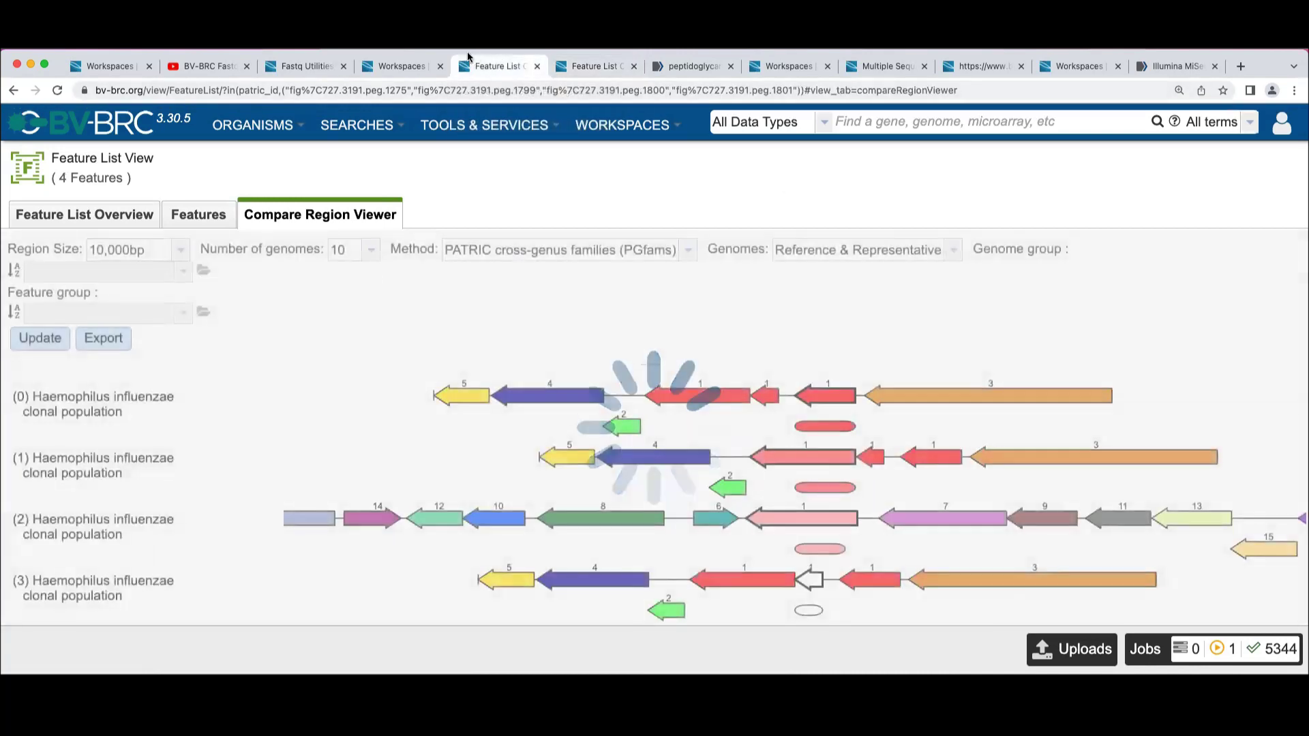
pyautogui.click(419, 68)
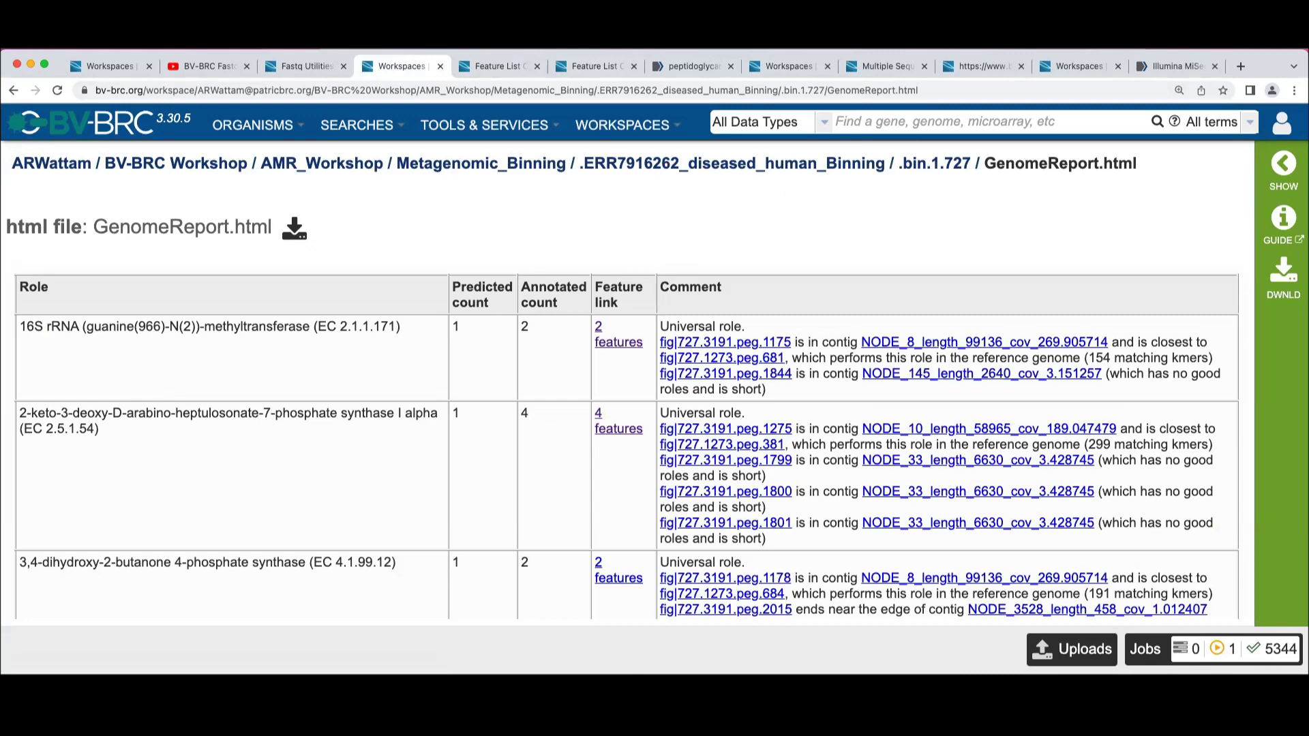
pyautogui.click(488, 66)
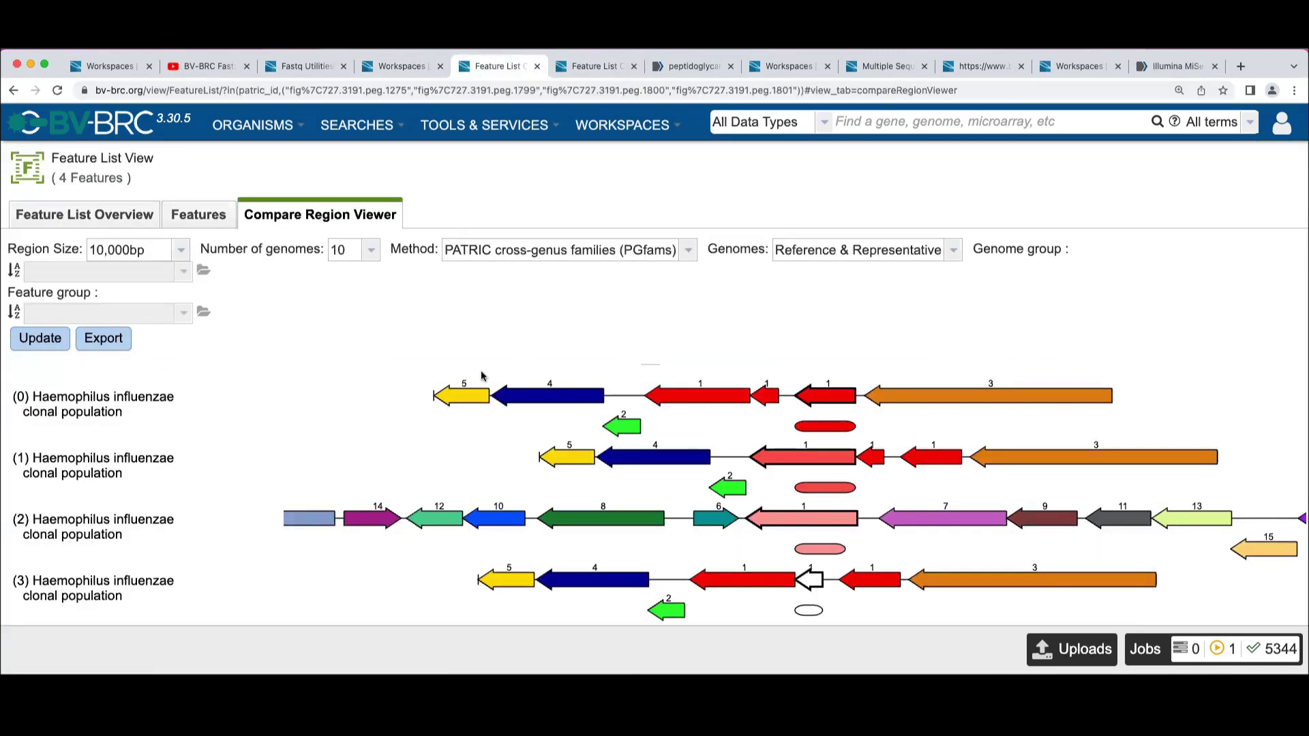
pyautogui.scroll(-2, 407, 439)
pyautogui.scroll(2, 408, 439)
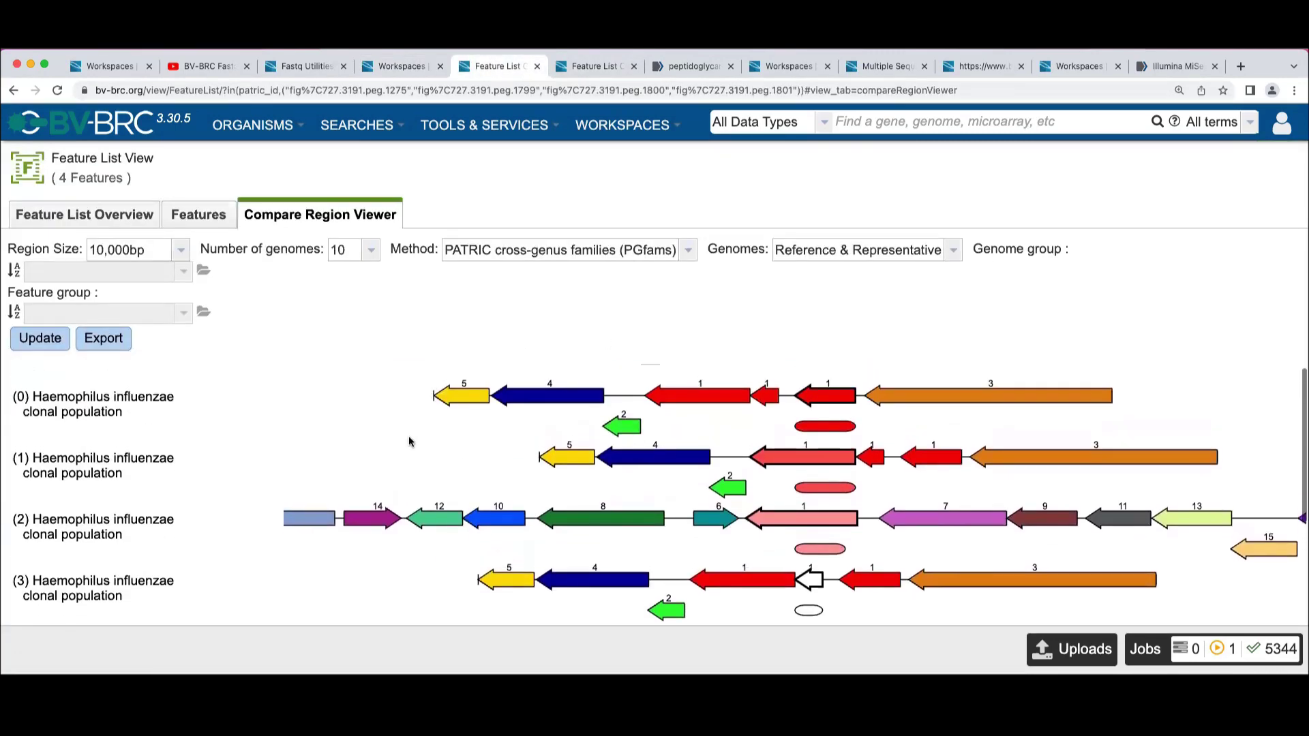
pyautogui.click(403, 68)
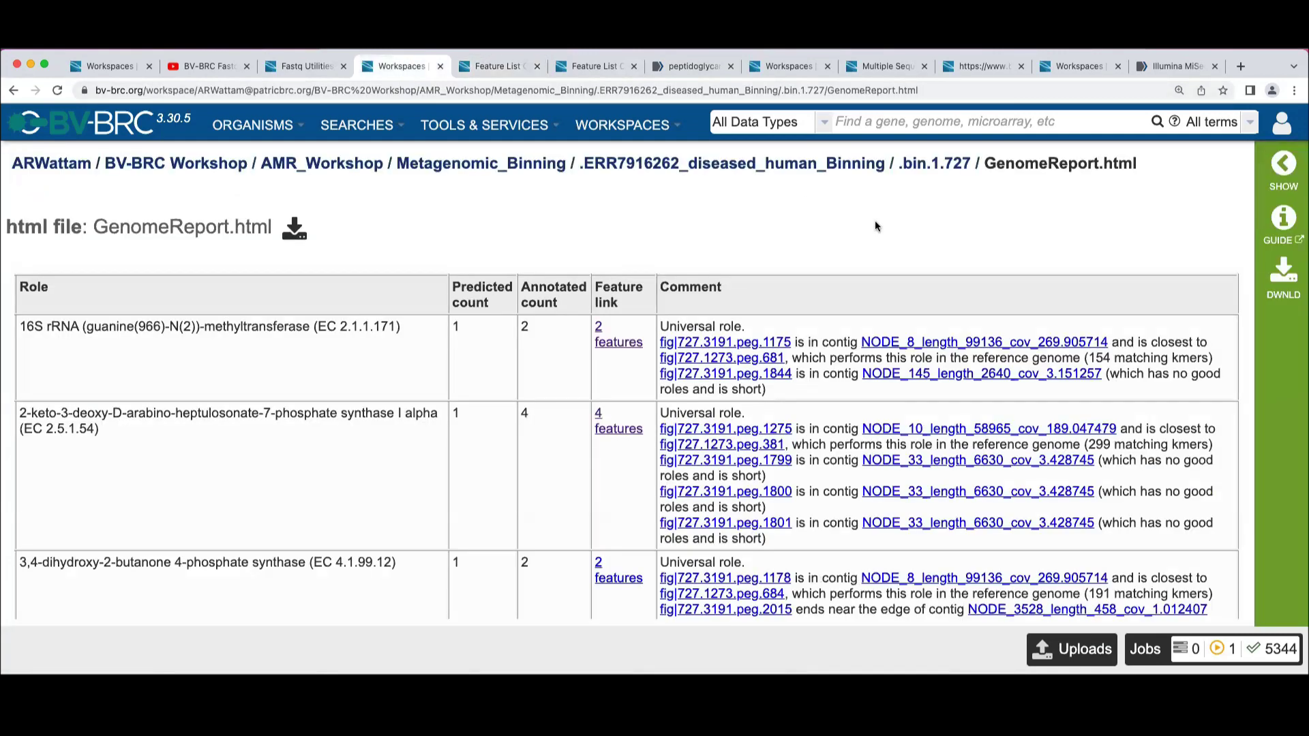
pyautogui.click(628, 430)
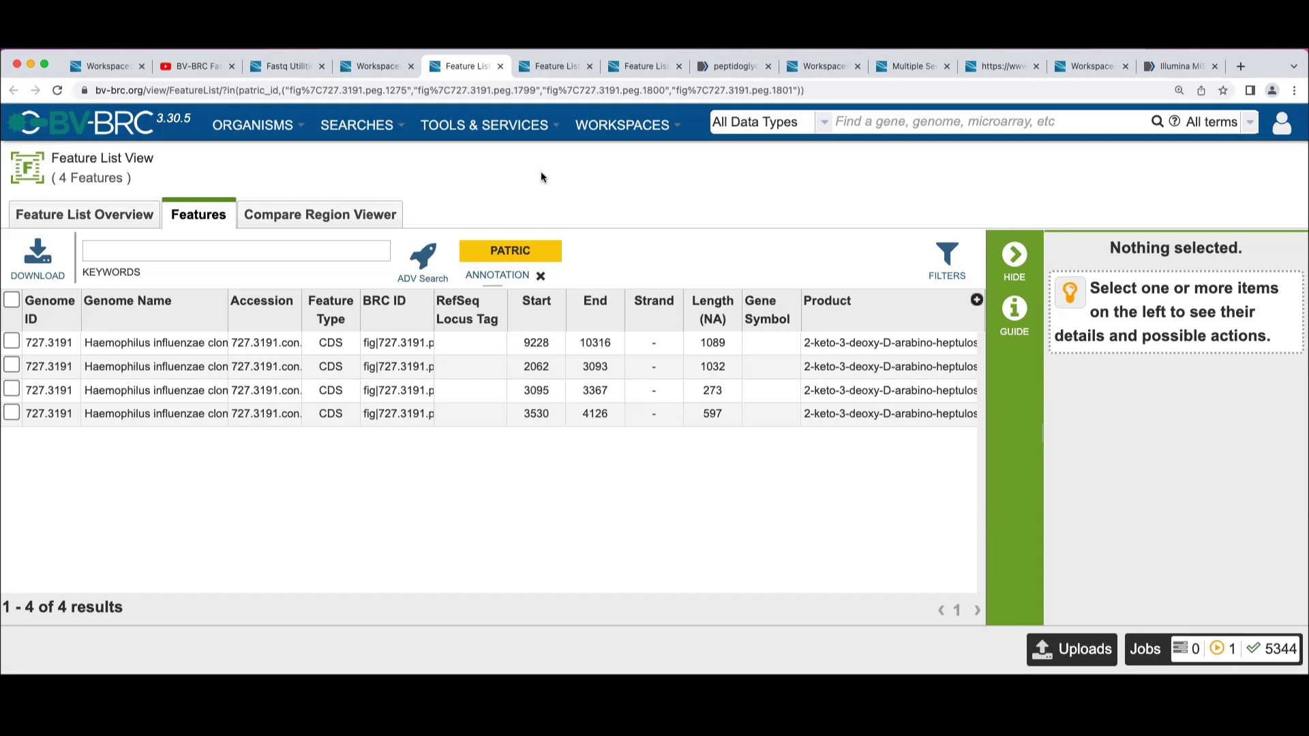
# Step: In the Compare Region Viewer, open pink gene 1 (fig|727.3191.peg.1275) in its Feature page
pyautogui.hotkey('ctrl', 'Tab')
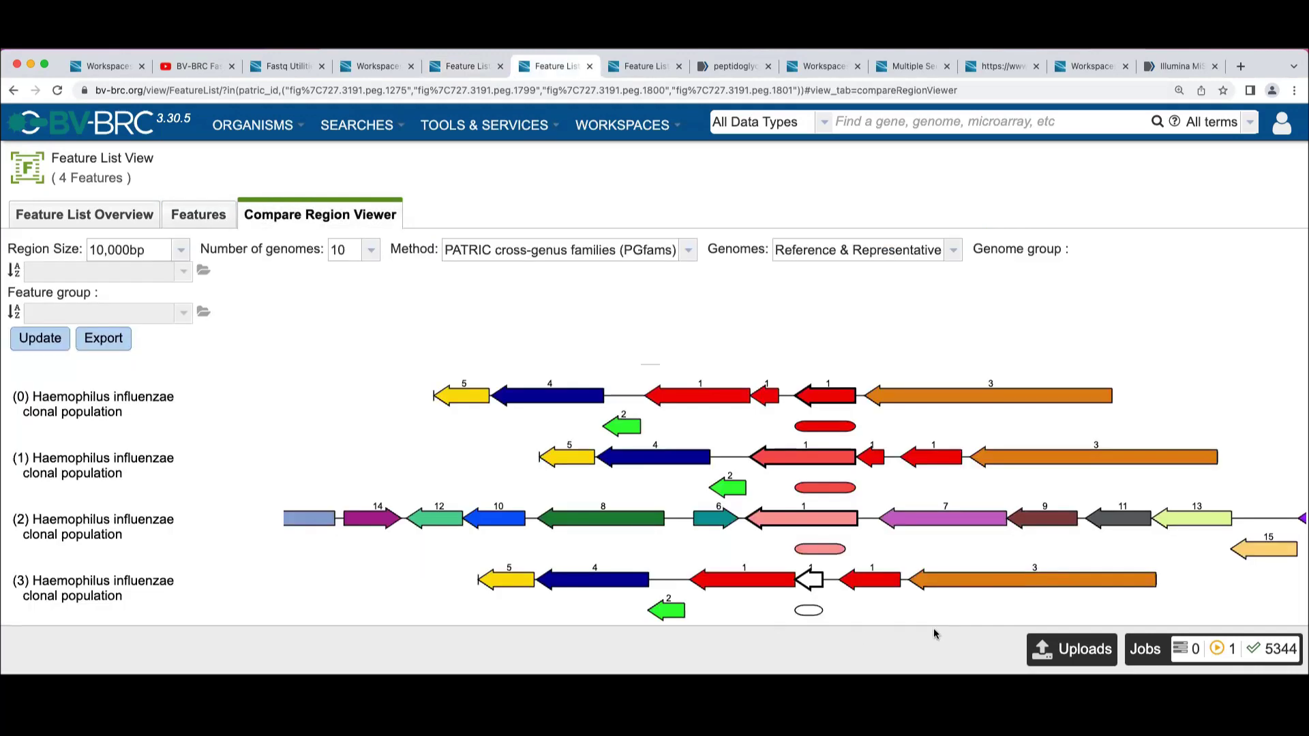
pyautogui.moveTo(826, 402)
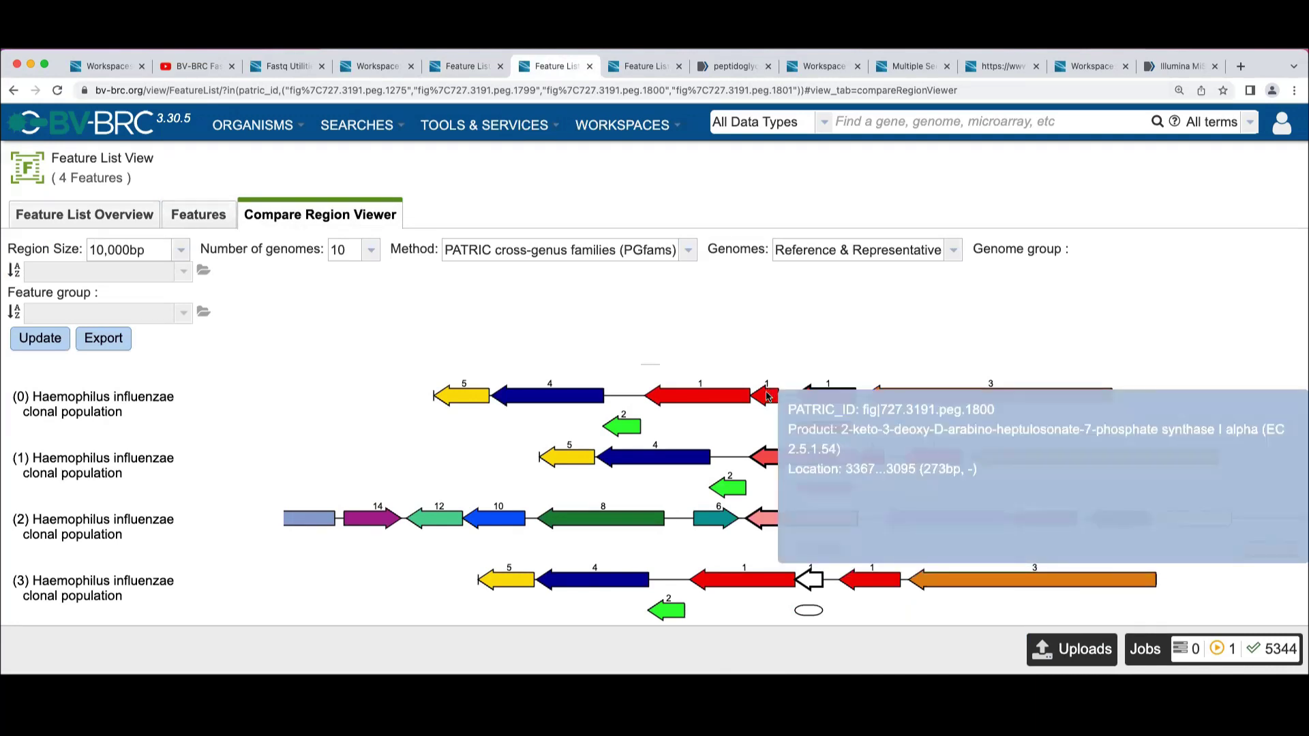
pyautogui.moveTo(724, 397)
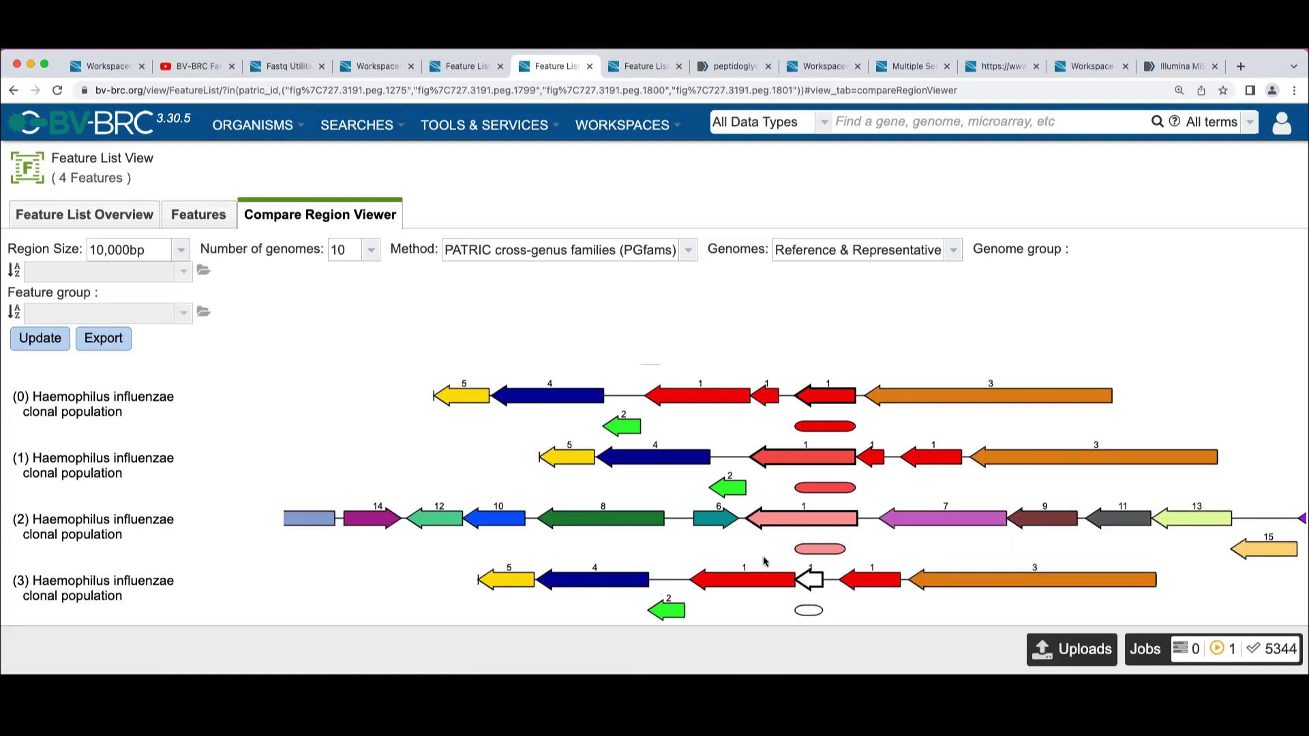
pyautogui.moveTo(794, 523)
pyautogui.moveTo(821, 433)
pyautogui.moveTo(801, 491)
pyautogui.moveTo(815, 579)
pyautogui.moveTo(778, 519)
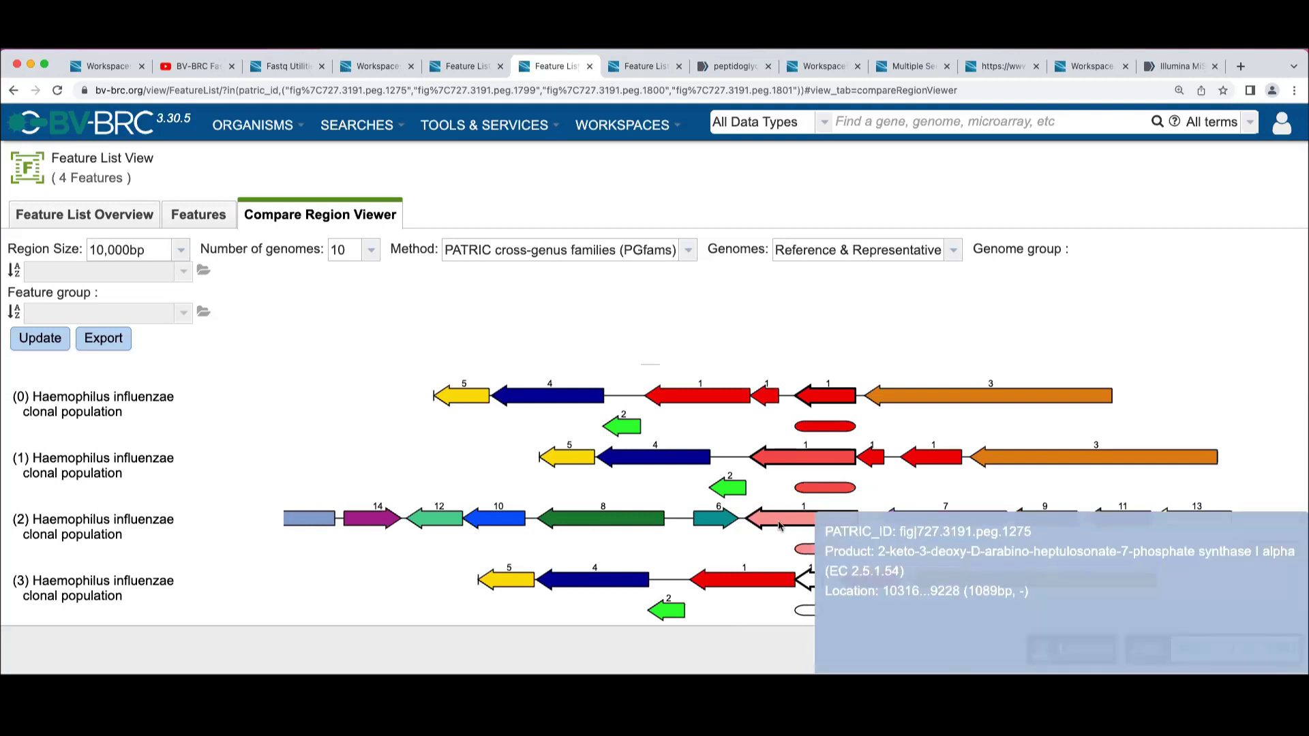
pyautogui.doubleClick(784, 513)
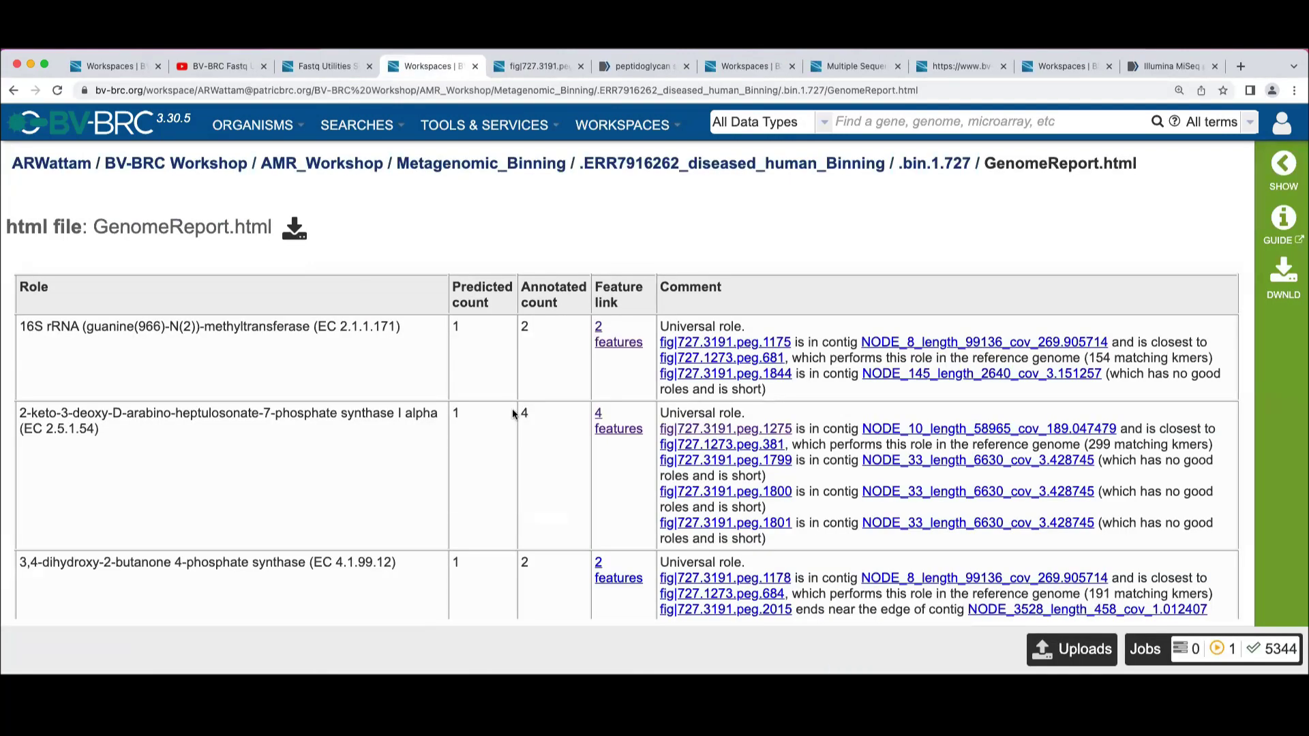
# Step: Scan the role rows, briefly marking a 0-feature role, down to the Potentially Problematic Roles by Contig table
pyautogui.scroll(3, 518, 470)
pyautogui.scroll(-15, 518, 471)
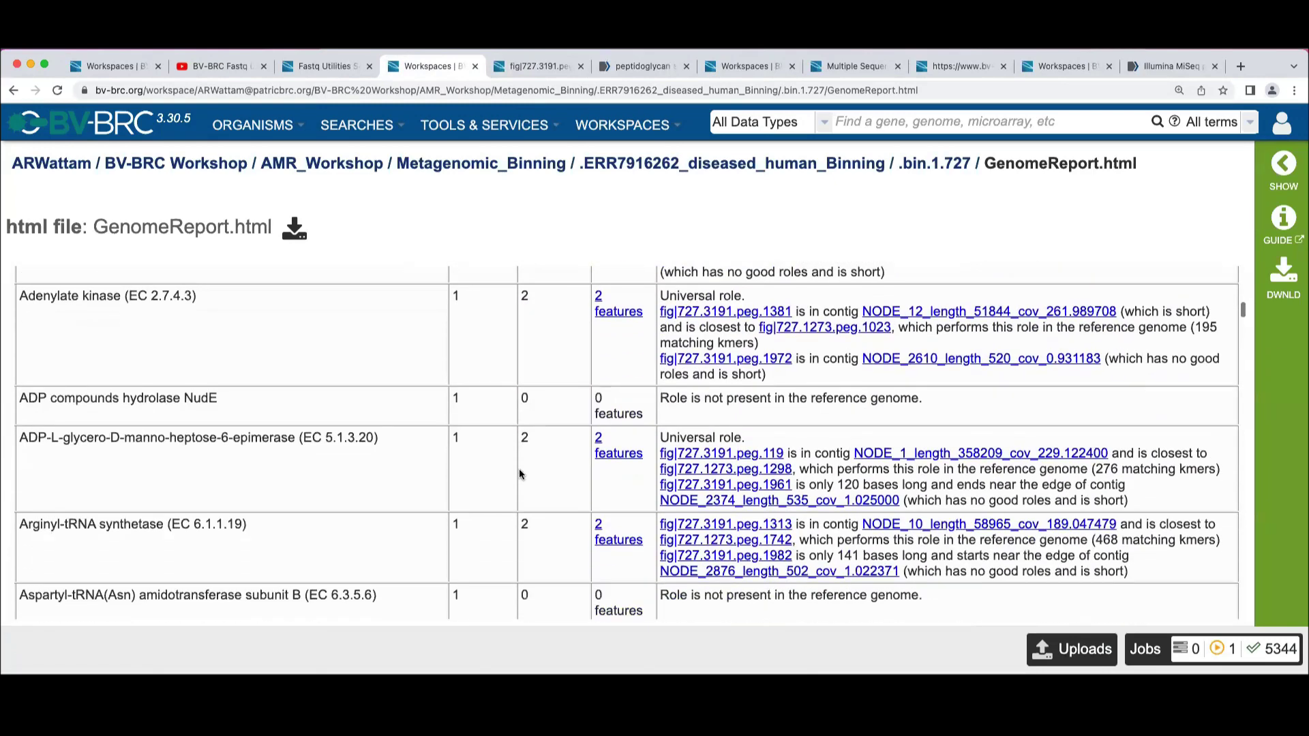
pyautogui.scroll(-2, 518, 468)
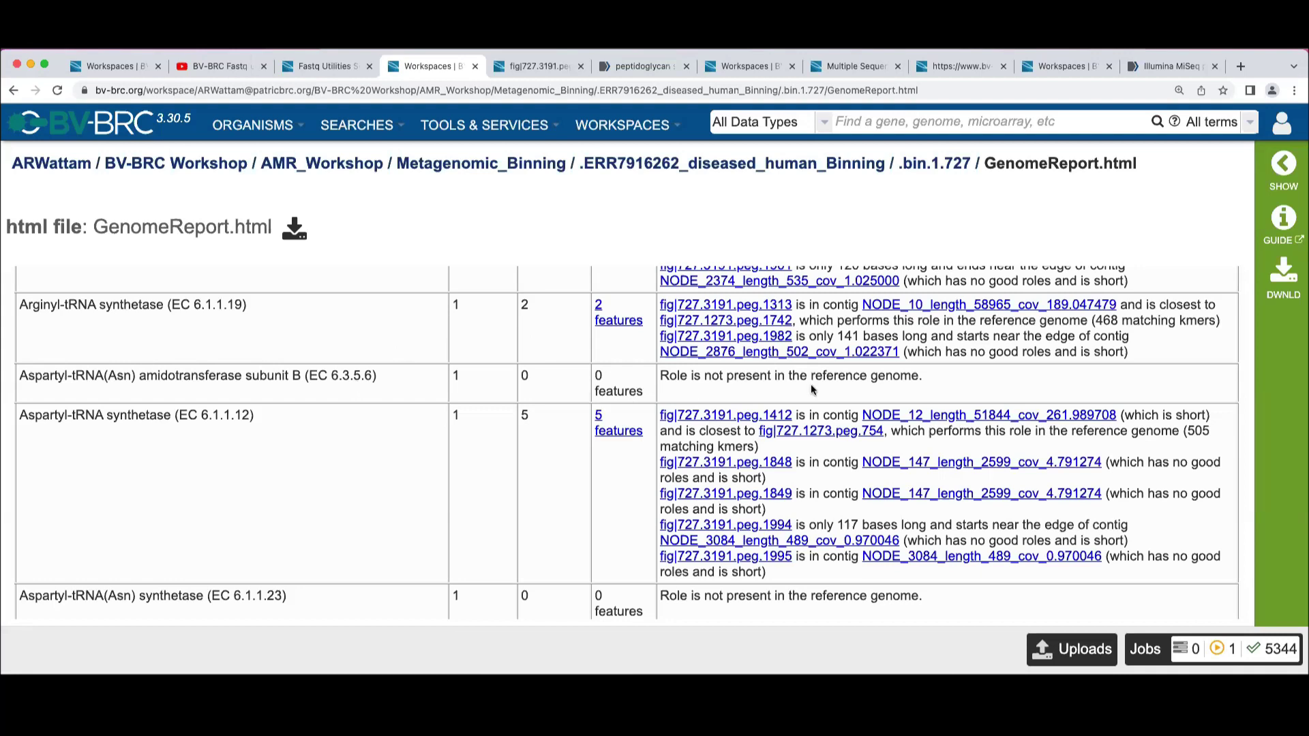
pyautogui.moveTo(564, 381); pyautogui.dragTo(777, 375)
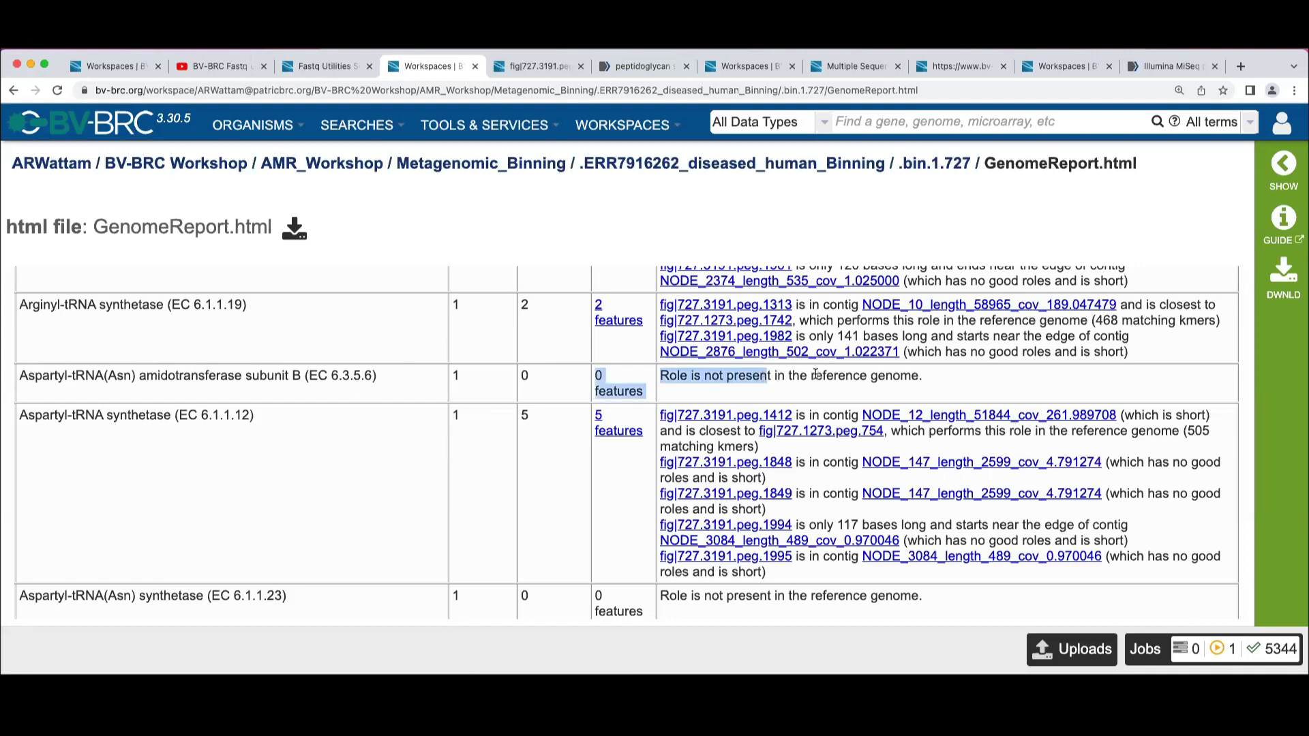
pyautogui.click(800, 381)
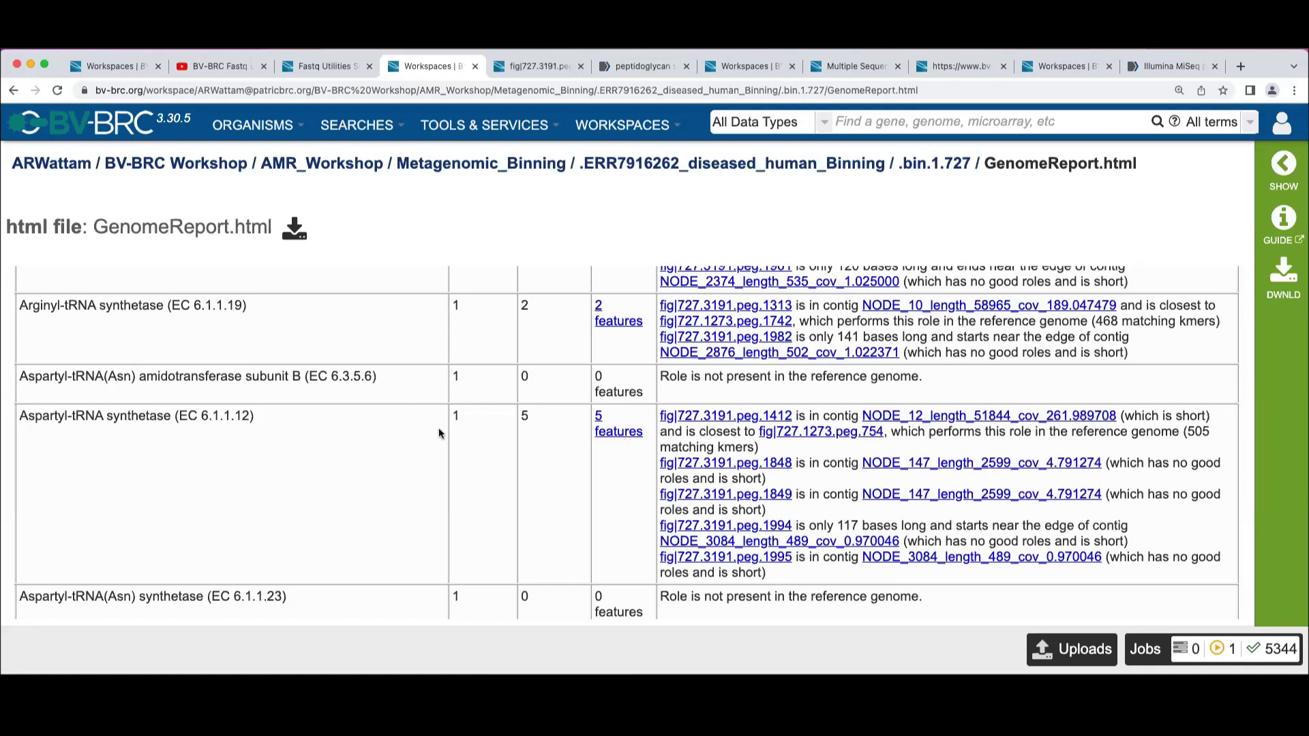
pyautogui.scroll(2, 439, 428)
pyautogui.scroll(-5, 490, 412)
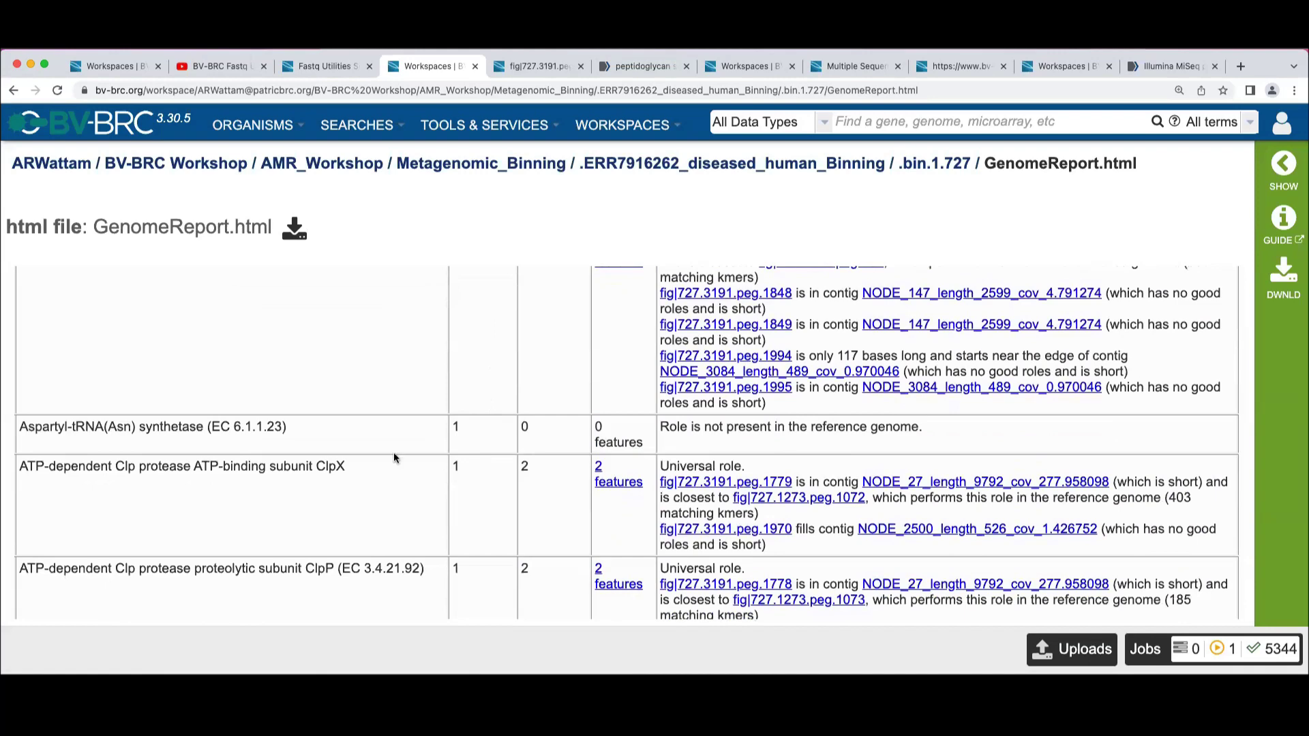
pyautogui.scroll(-5, 394, 457)
pyautogui.scroll(-10, 394, 457)
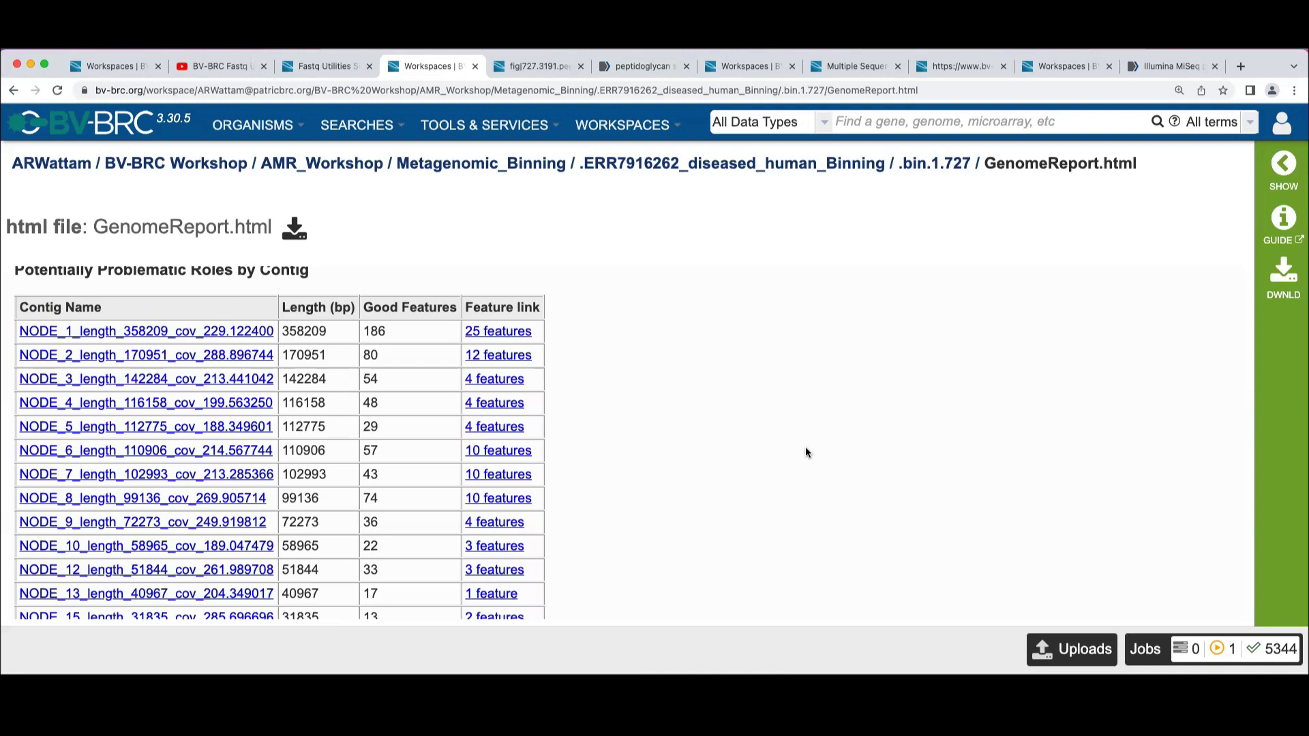
pyautogui.scroll(3, 826, 482)
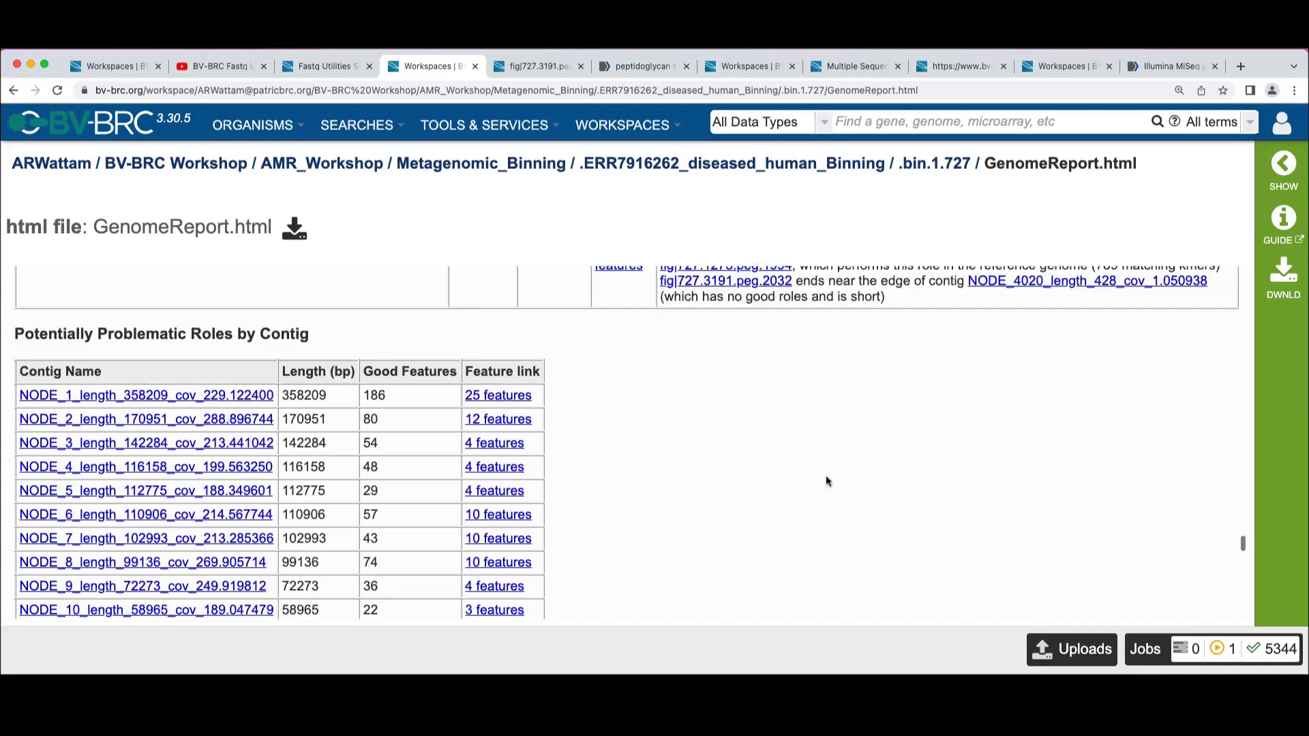
pyautogui.scroll(-5, 826, 482)
pyautogui.scroll(5, 826, 481)
pyautogui.scroll(1, 826, 481)
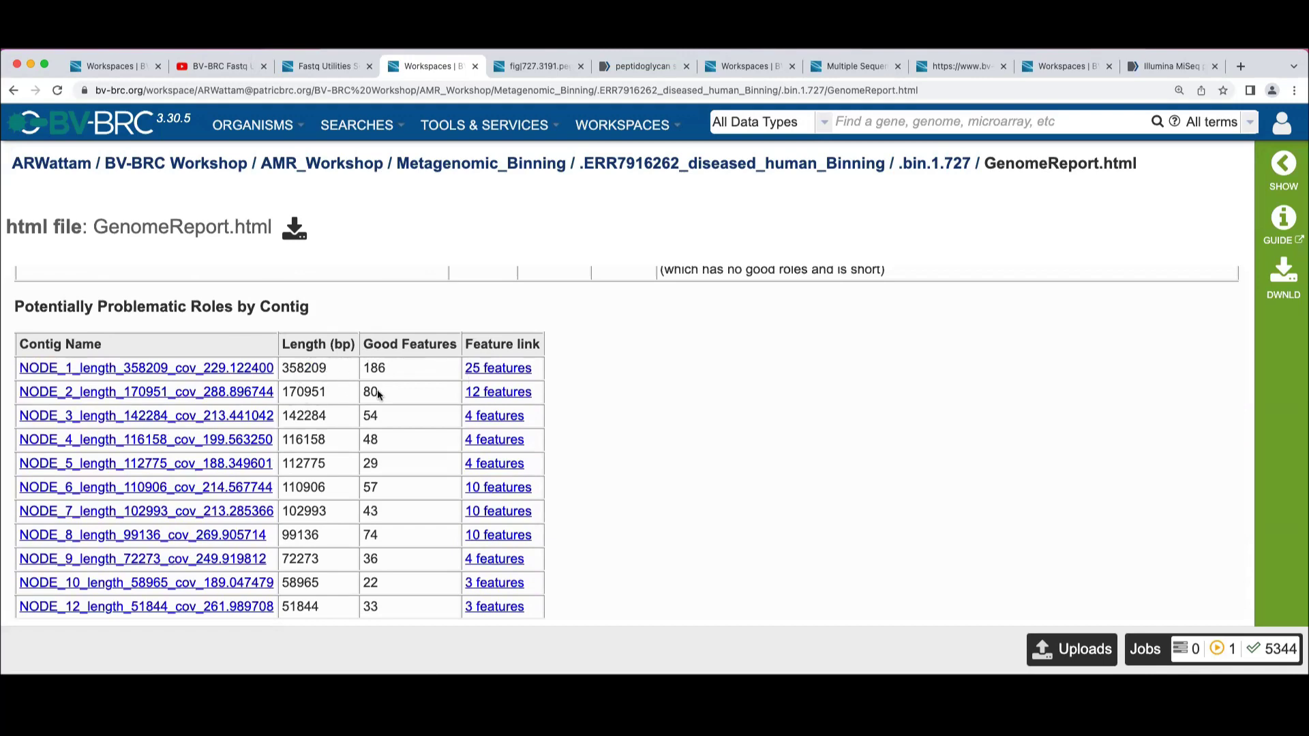
pyautogui.scroll(-10, 308, 525)
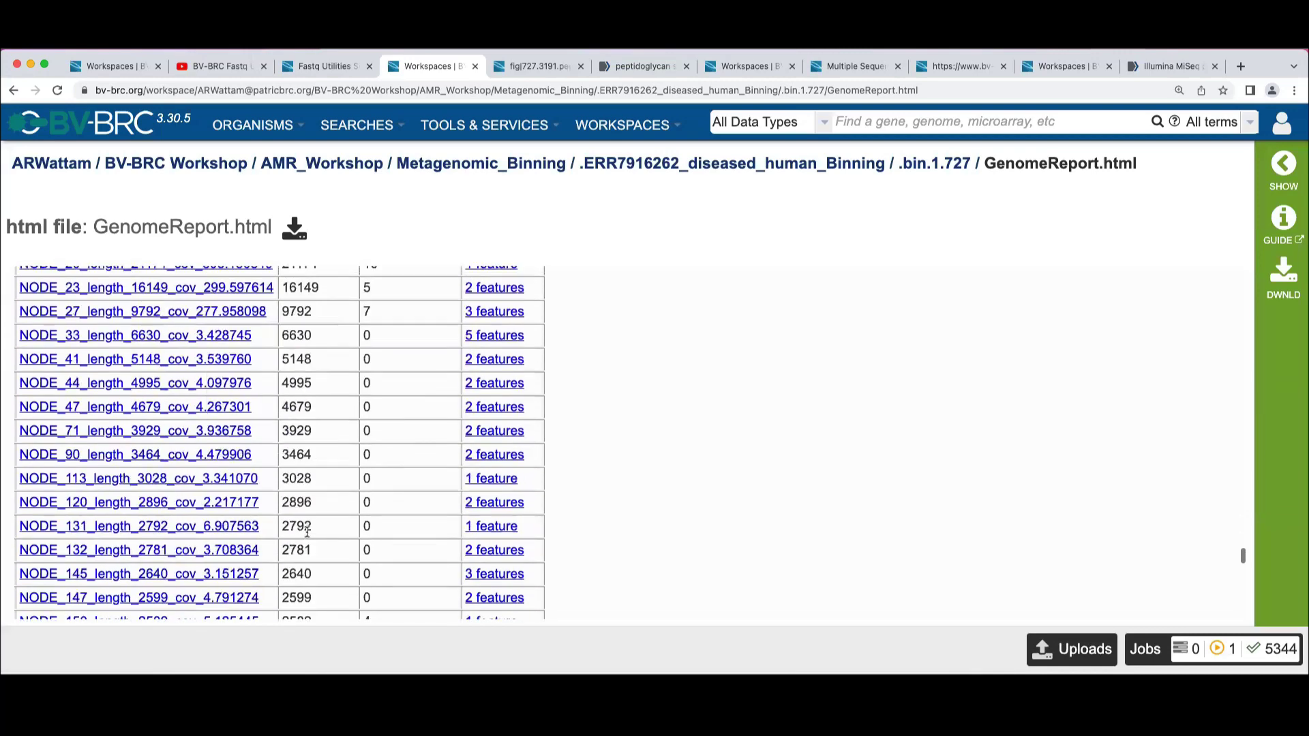
pyautogui.scroll(3, 306, 531)
pyautogui.scroll(-1, 306, 531)
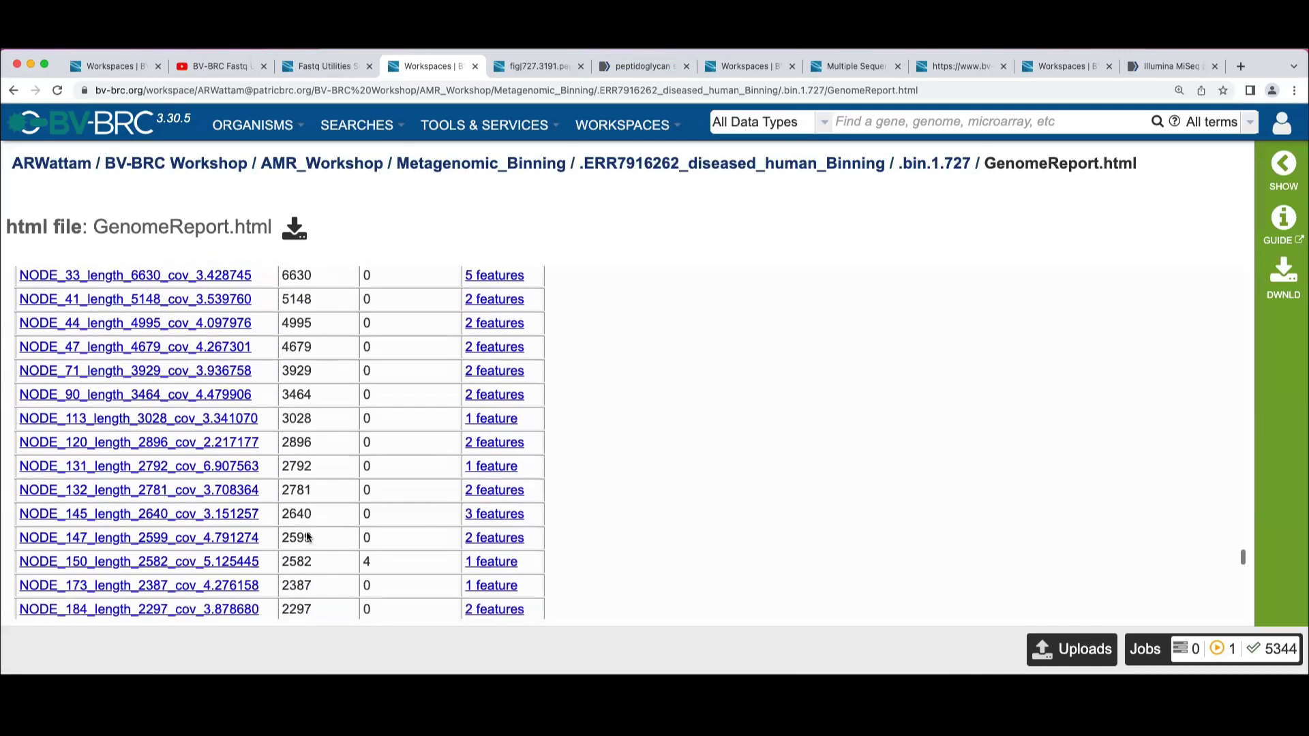
pyautogui.scroll(-15, 307, 535)
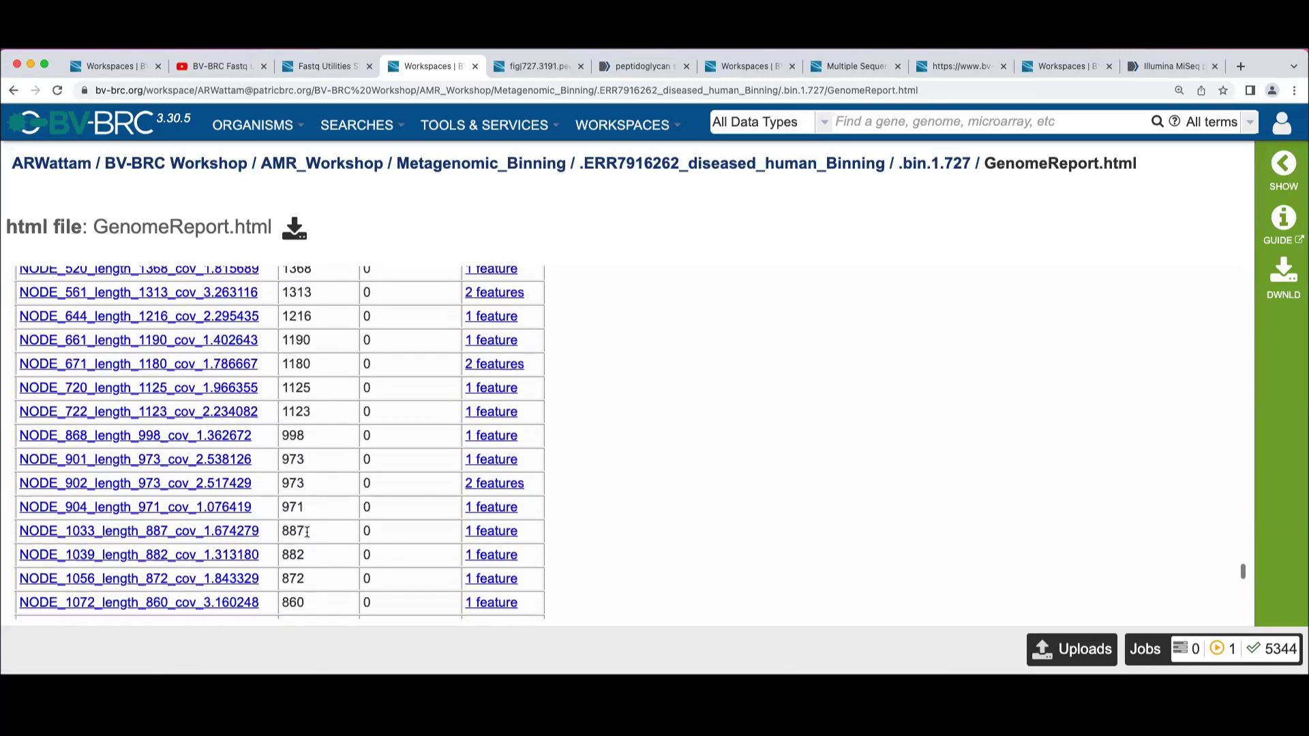
pyautogui.scroll(-15, 307, 536)
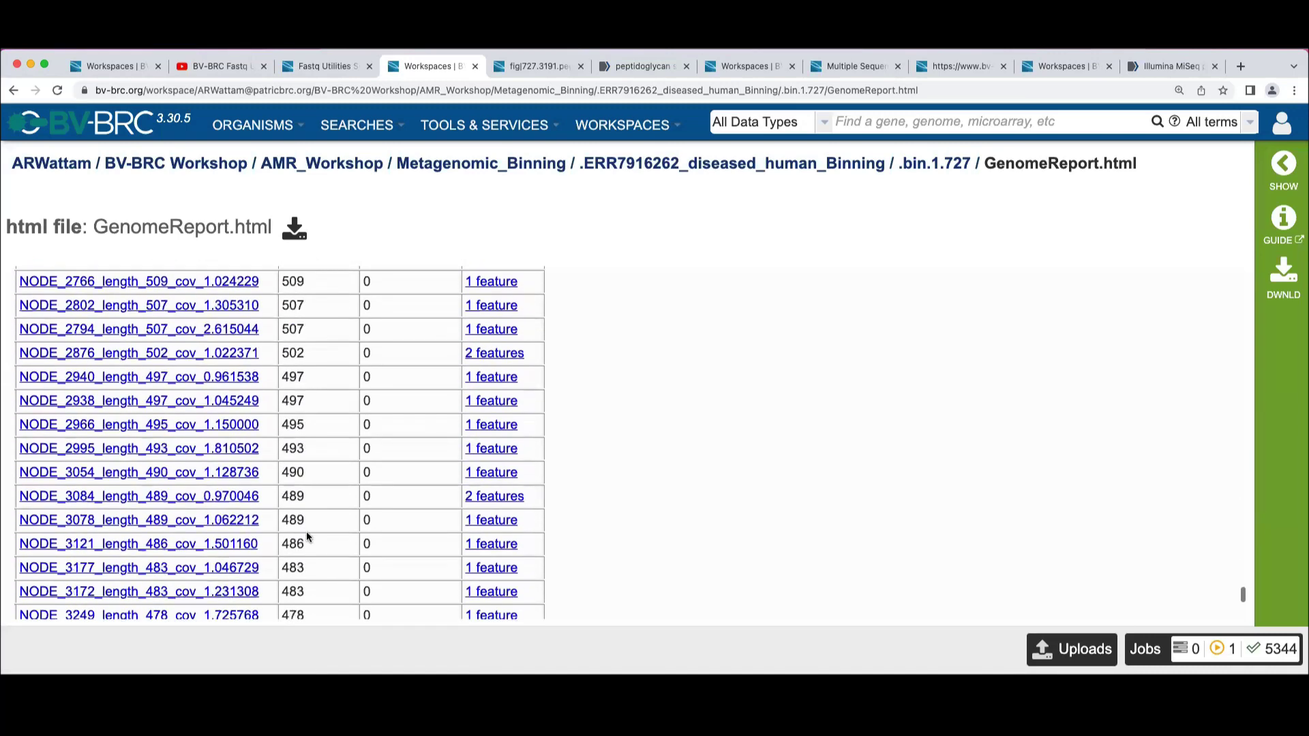
pyautogui.scroll(-1, 305, 530)
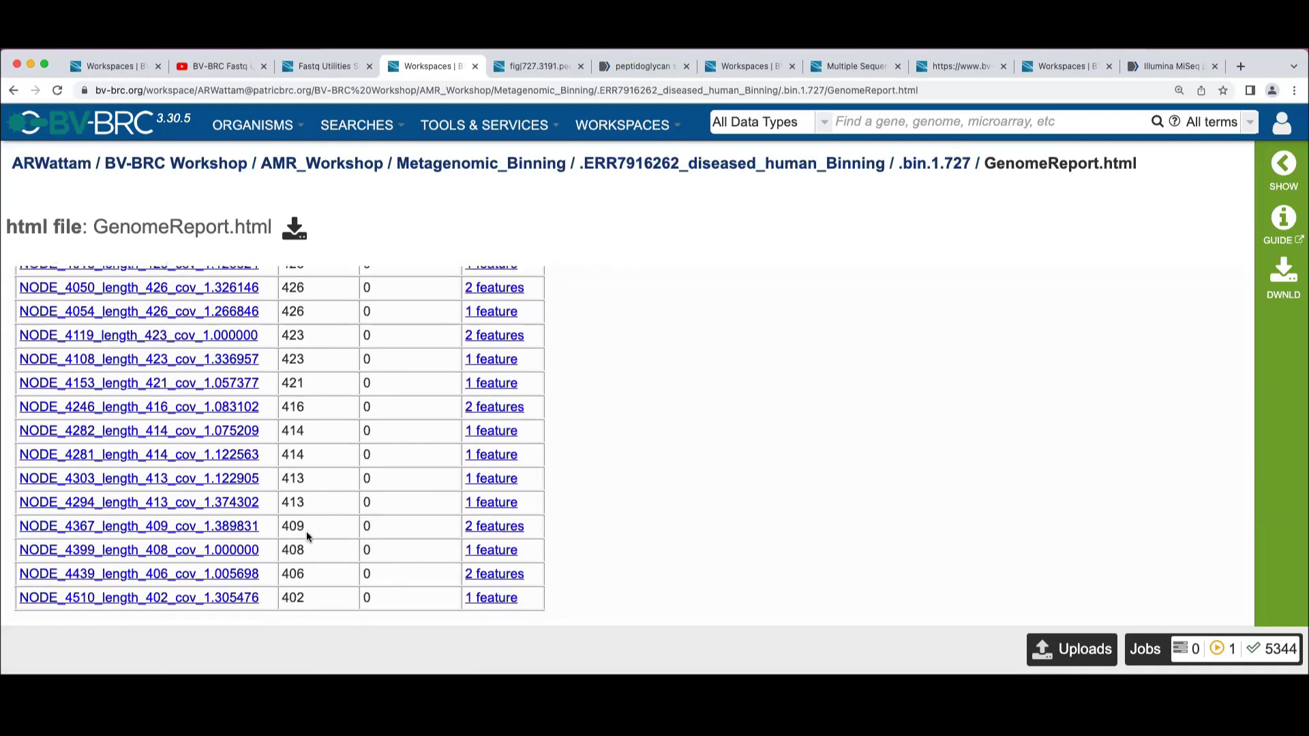
pyautogui.scroll(6, 305, 531)
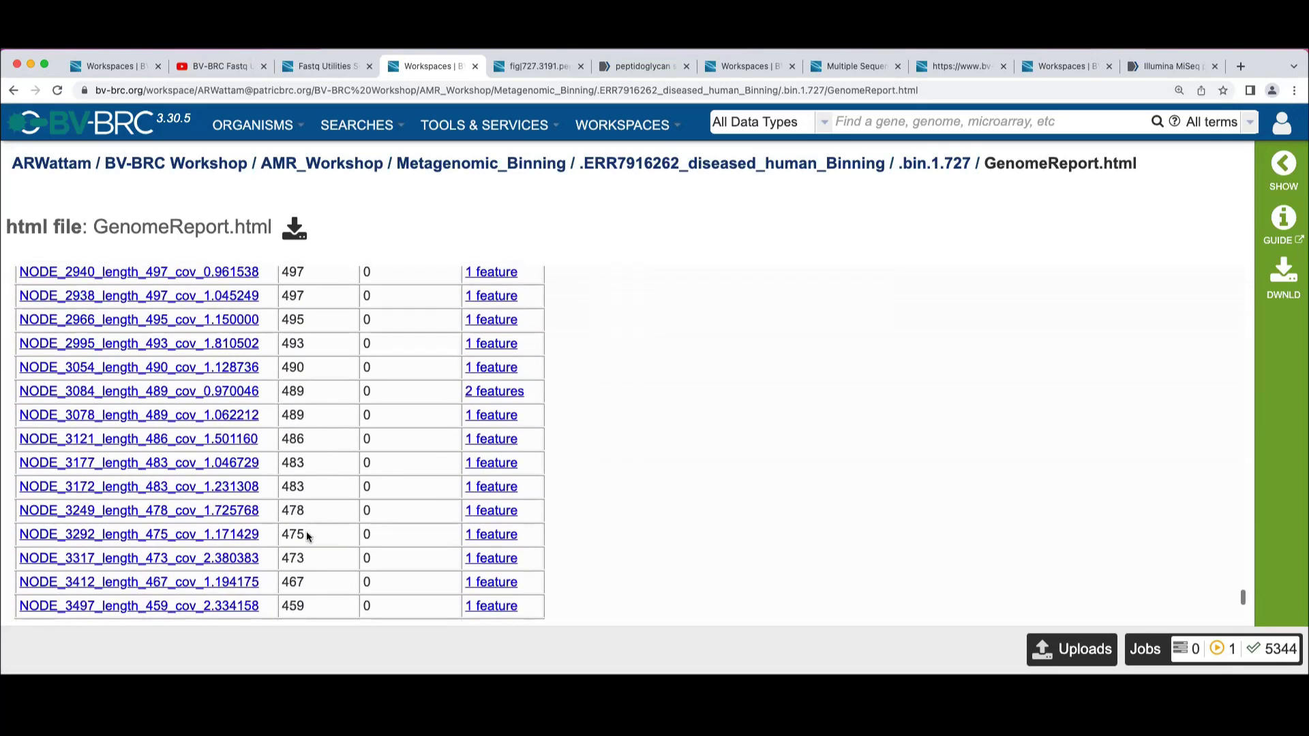
pyautogui.scroll(6, 307, 536)
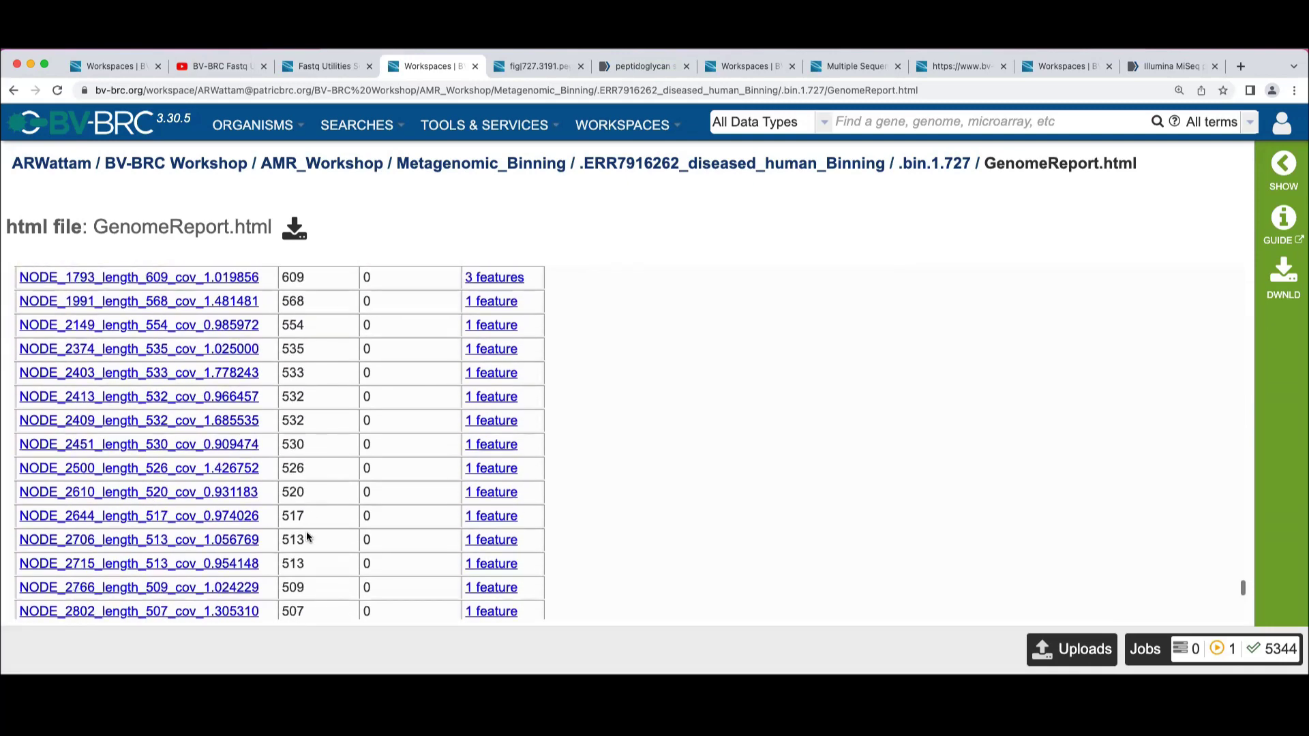
pyautogui.scroll(1, 306, 537)
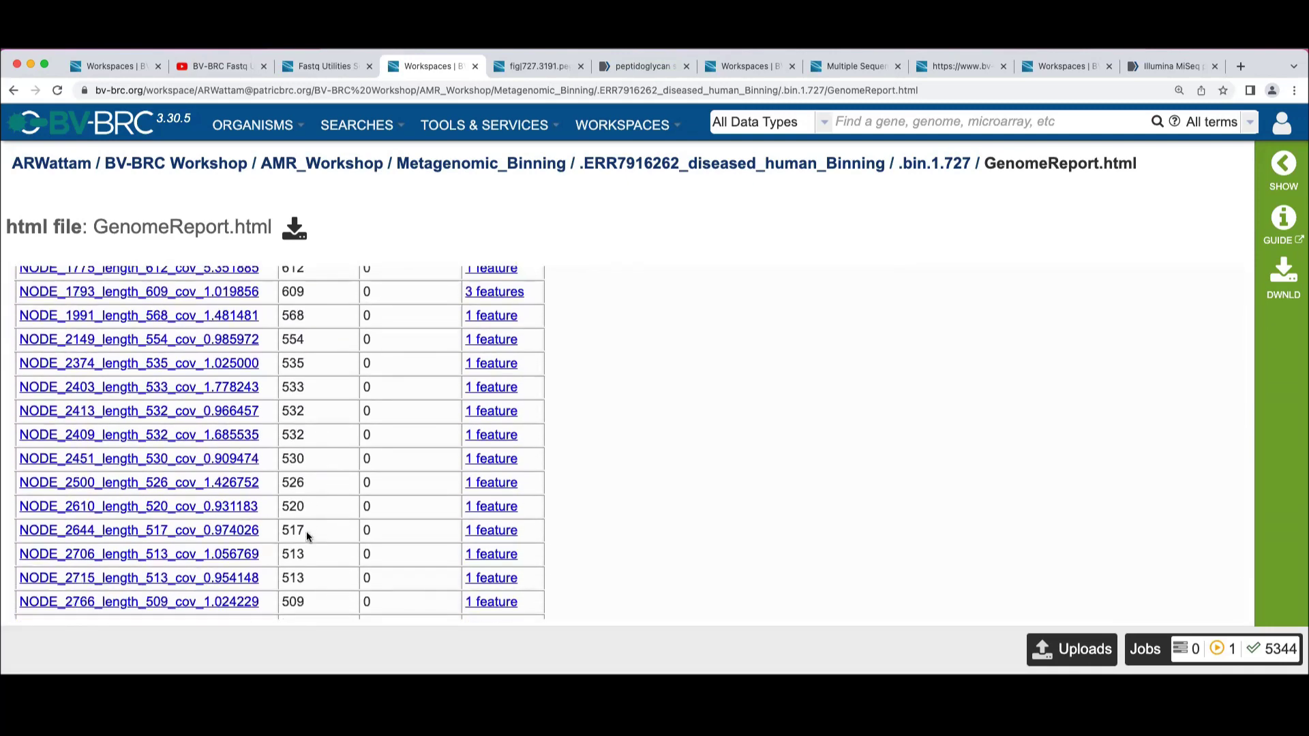
pyautogui.scroll(5, 305, 530)
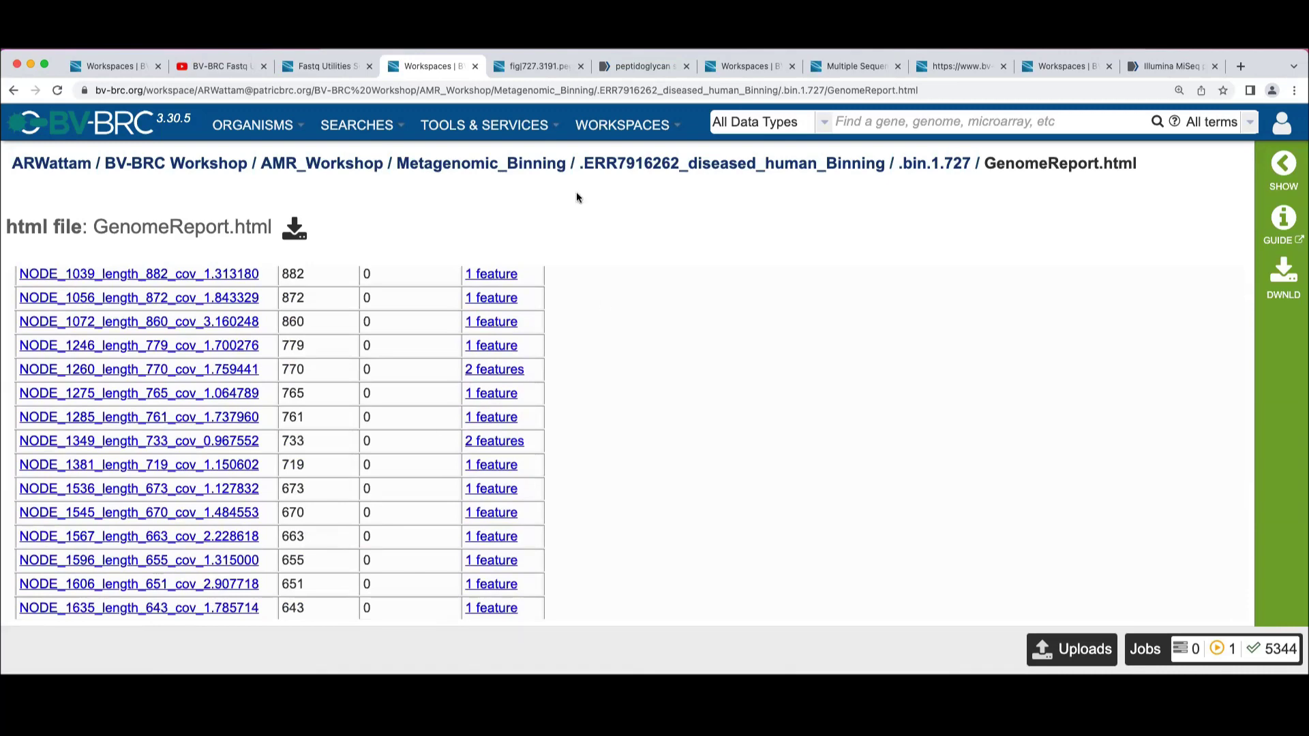
pyautogui.click(533, 67)
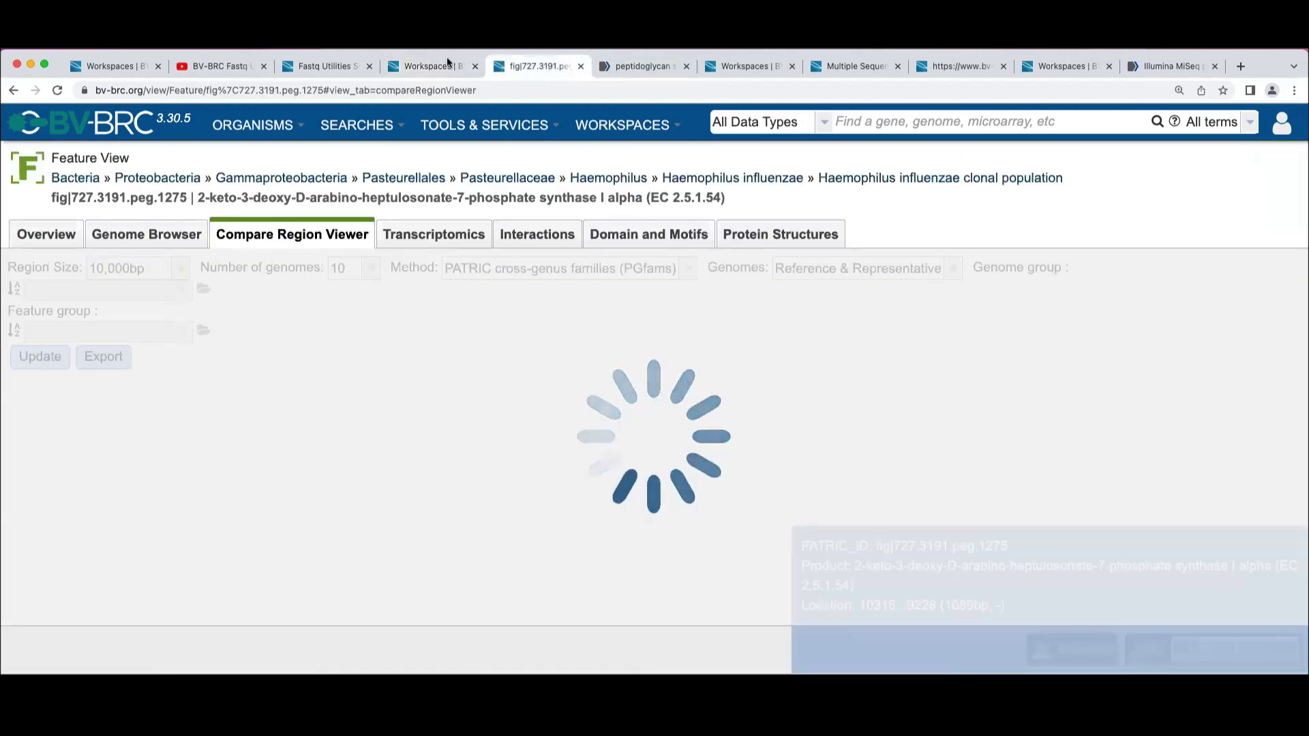
pyautogui.click(428, 69)
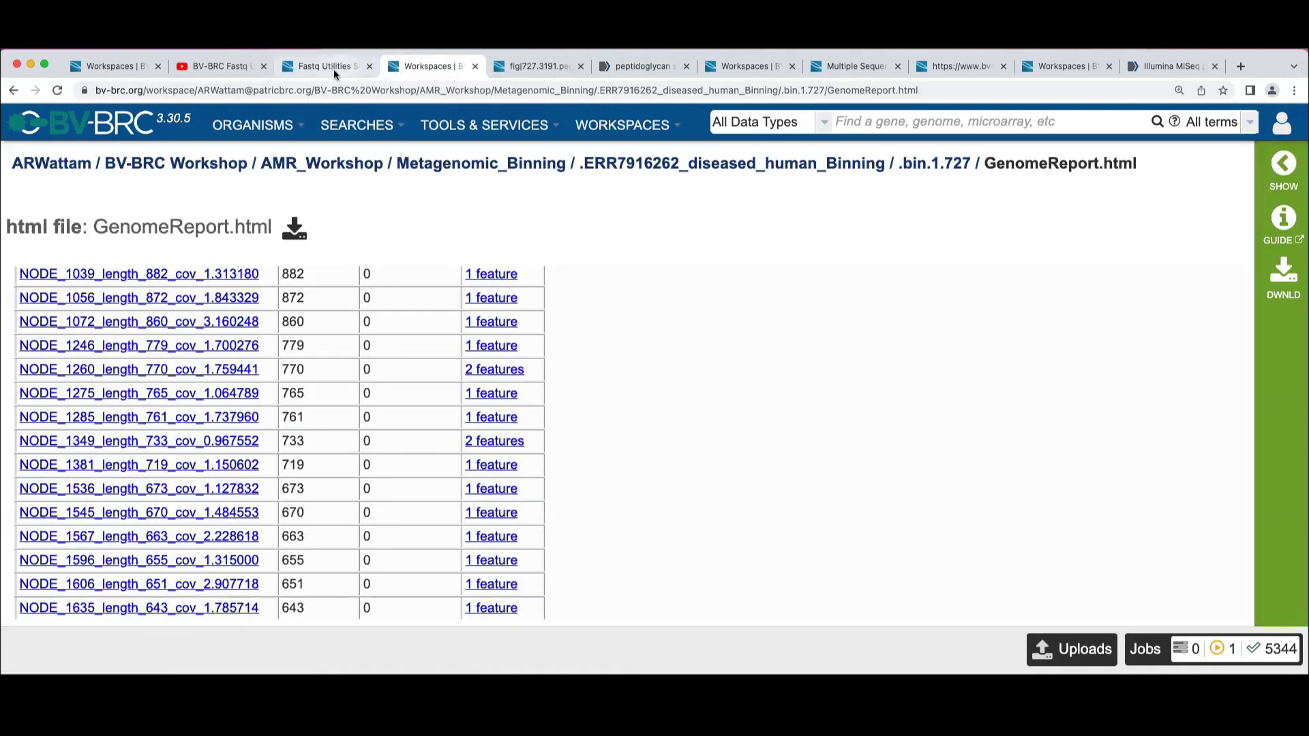
# Step: Open ViralBinningReport.html from the .ERR7916262_diseased_human_Binning folder and scroll through its generated bins table
pyautogui.click(746, 169)
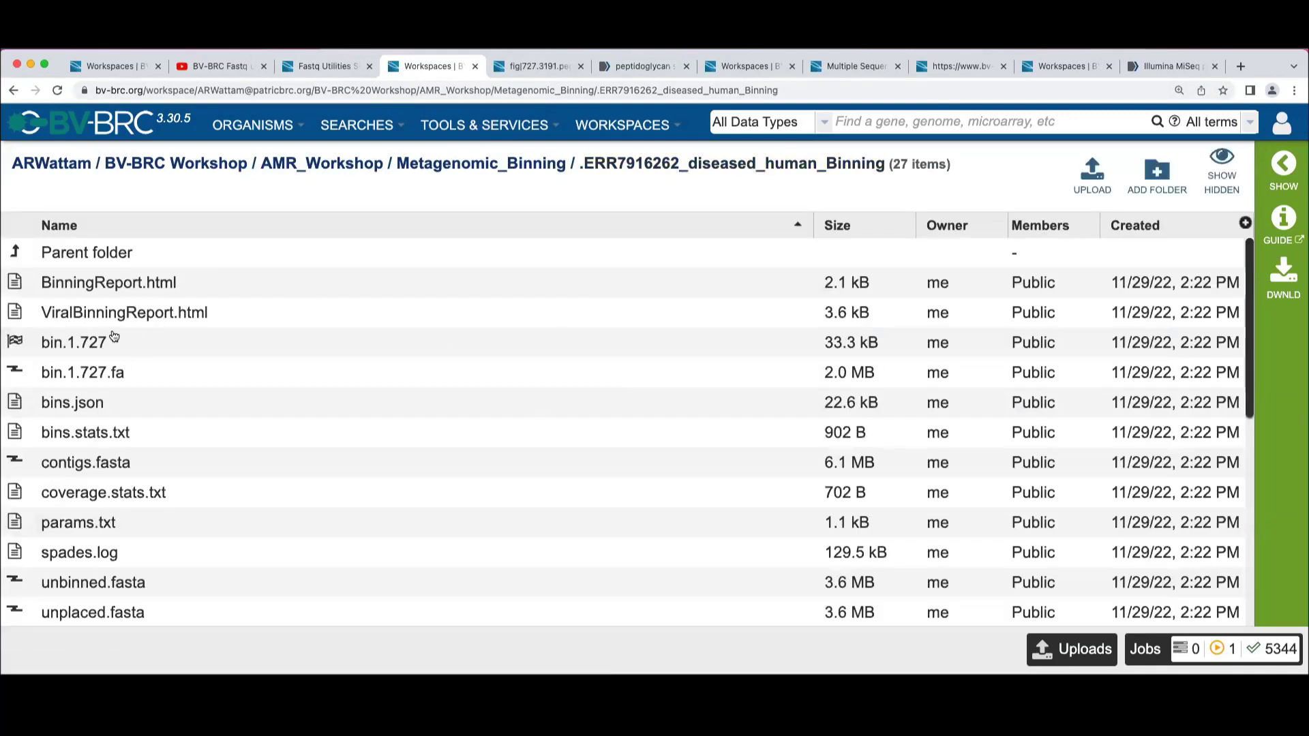
pyautogui.doubleClick(19, 318)
pyautogui.scroll(-5, 850, 325)
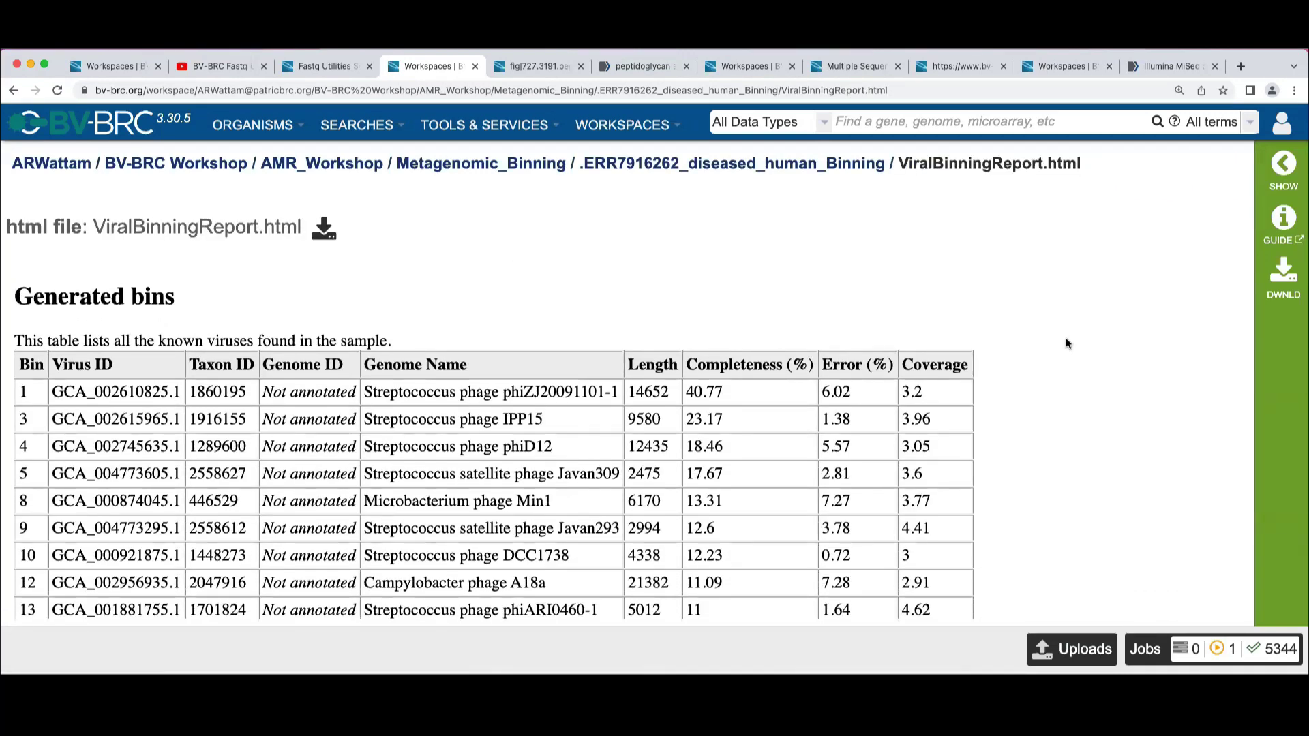
pyautogui.scroll(-1, 1067, 354)
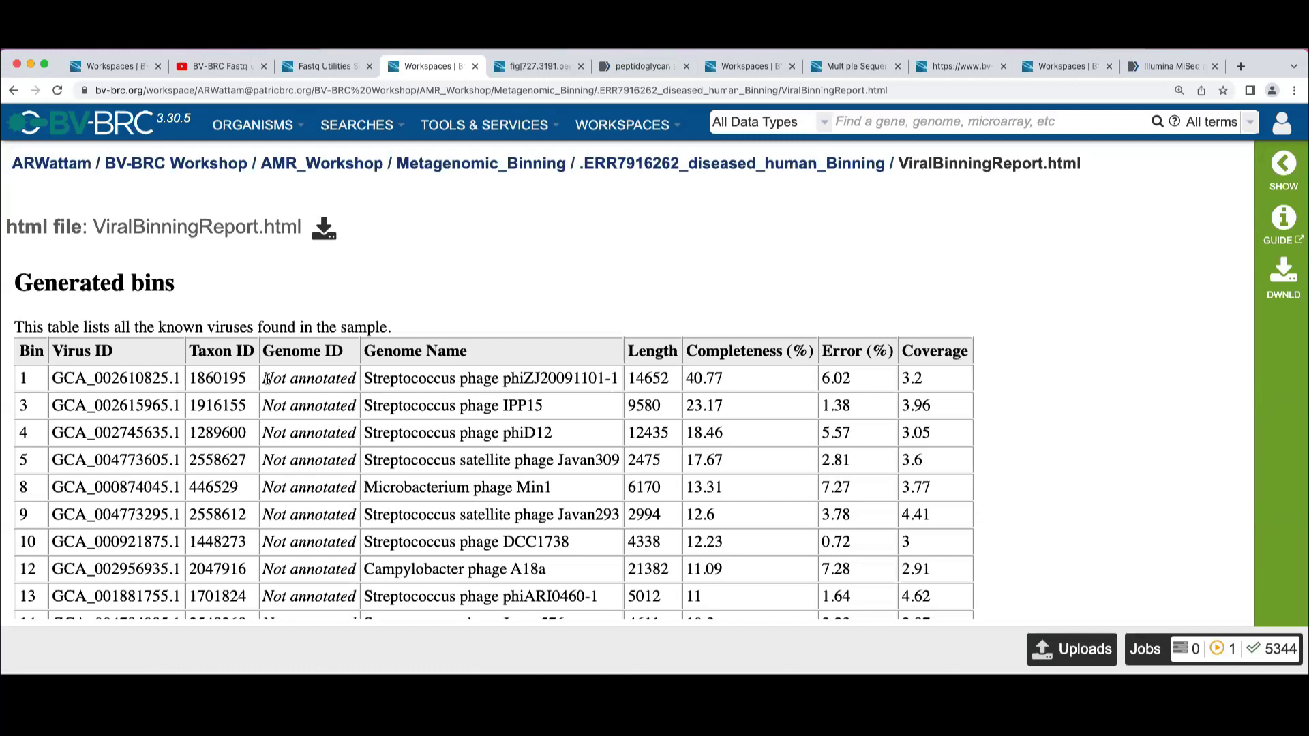
pyautogui.moveTo(272, 379); pyautogui.dragTo(335, 379)
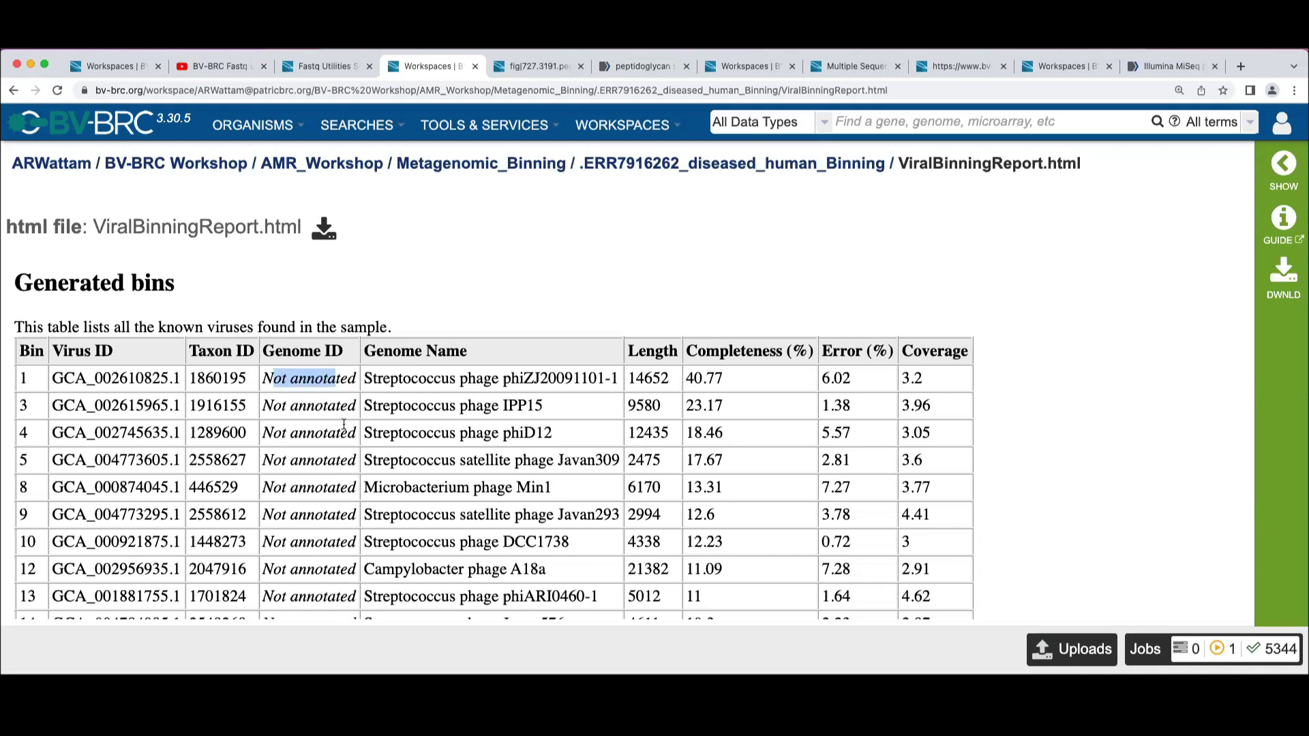
pyautogui.scroll(-1, 301, 453)
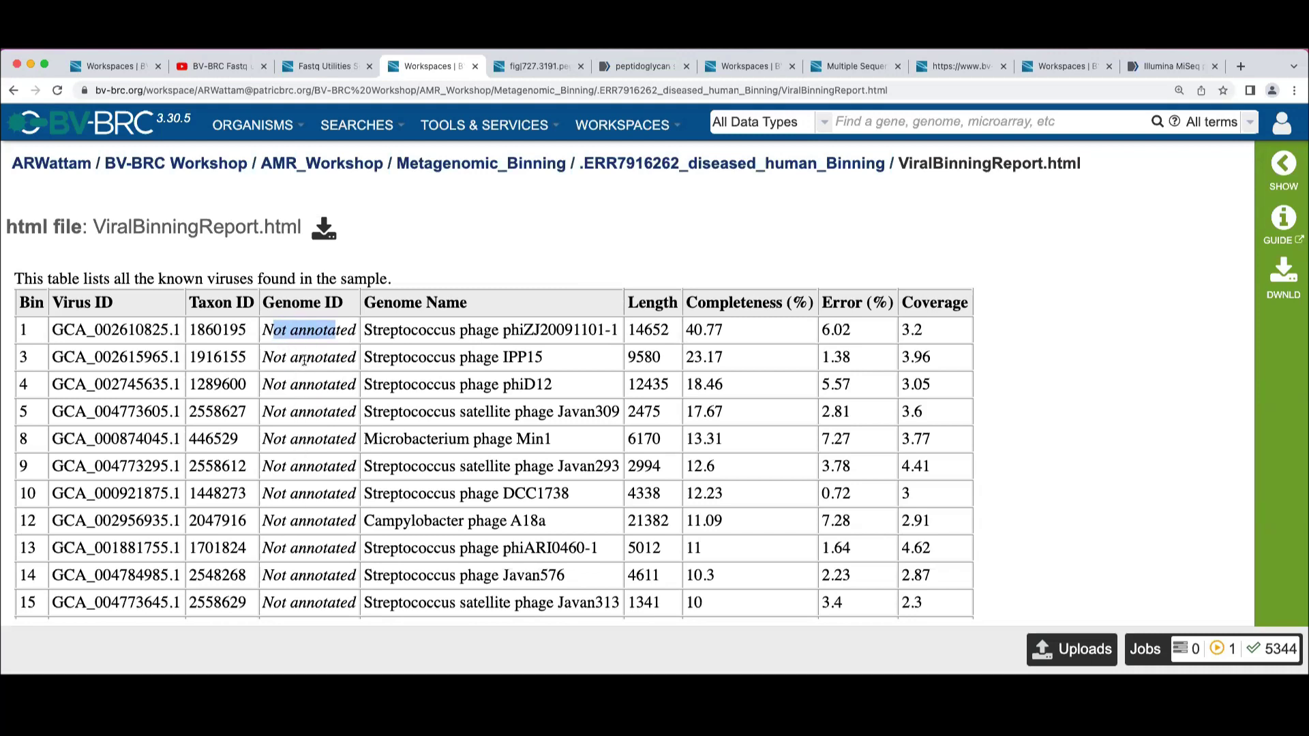
pyautogui.scroll(-2, 297, 412)
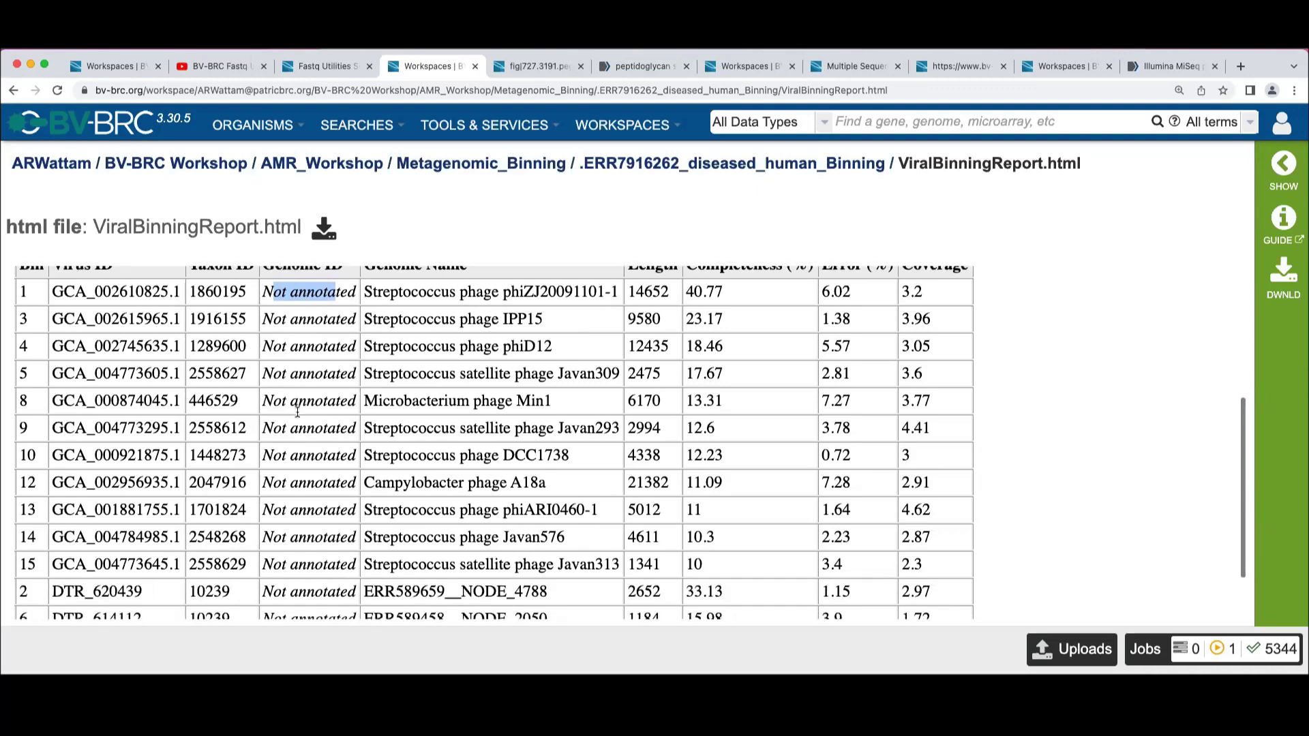
pyautogui.scroll(3, 296, 412)
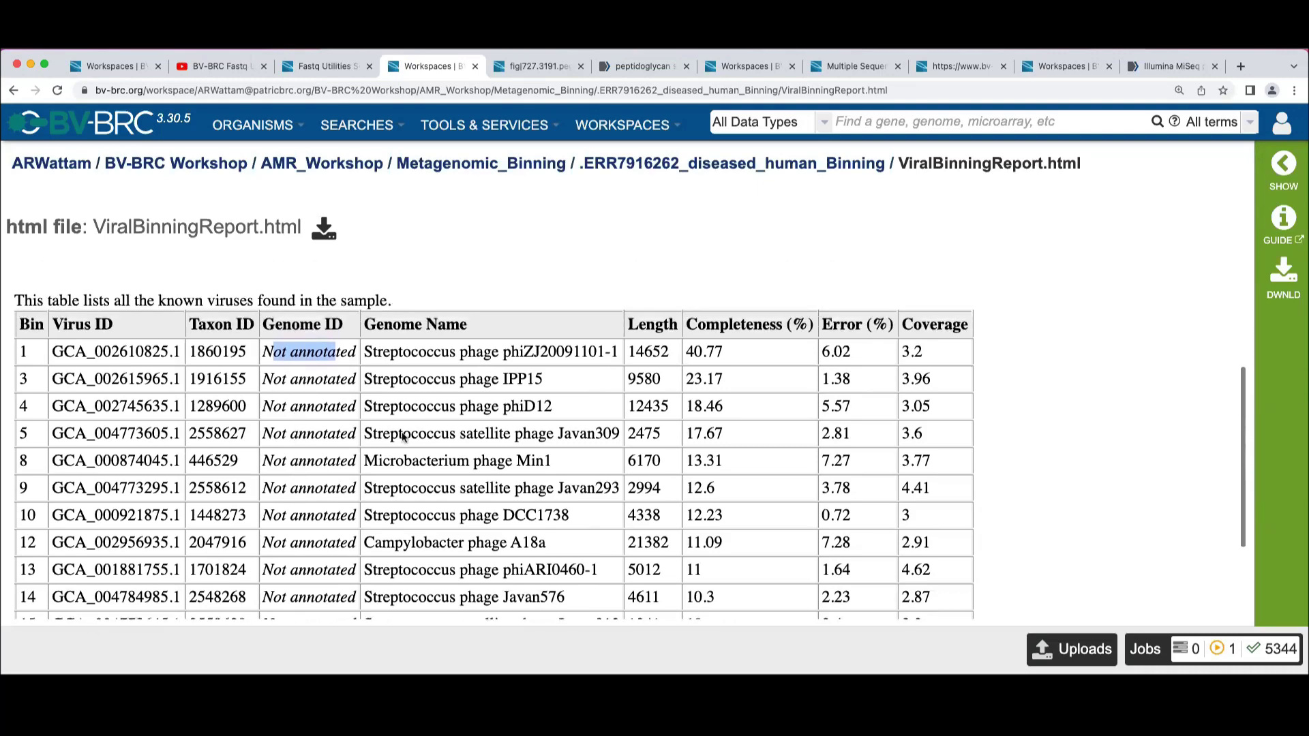
pyautogui.scroll(-2, 400, 424)
pyautogui.scroll(-2, 400, 424)
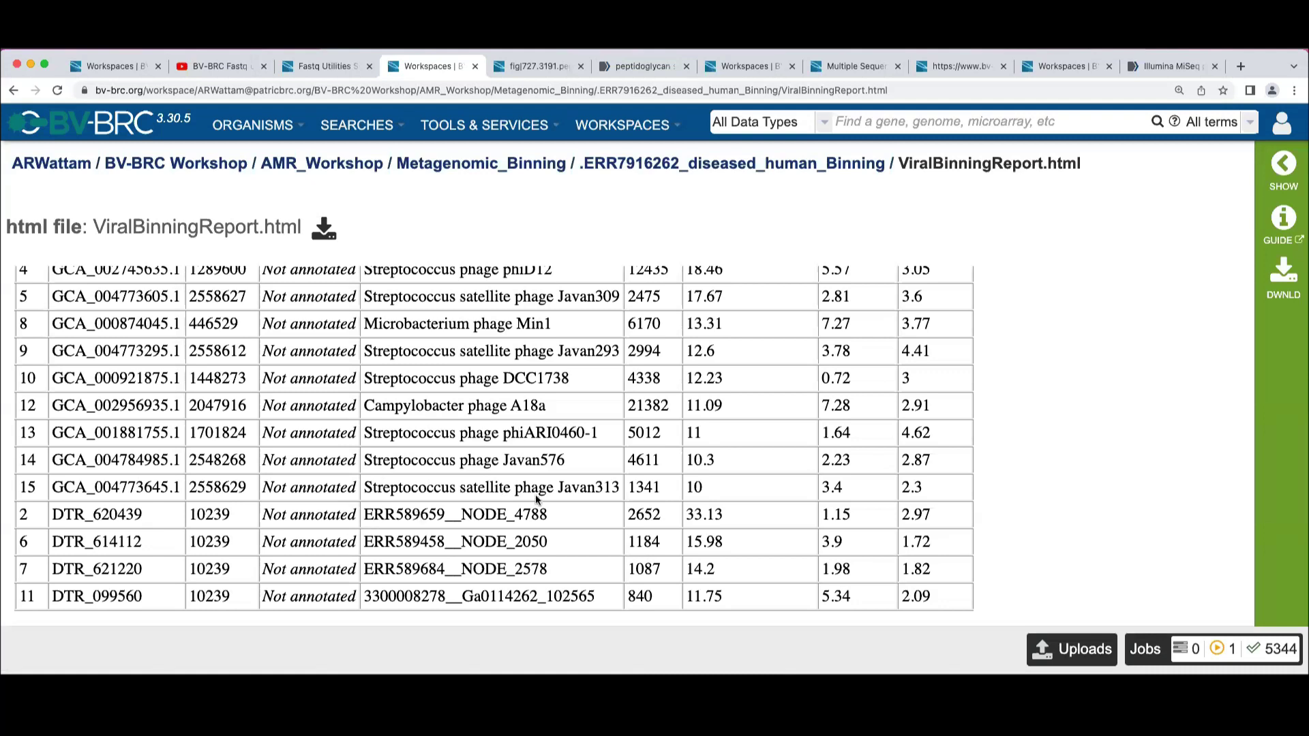
pyautogui.moveTo(559, 516); pyautogui.dragTo(62, 516)
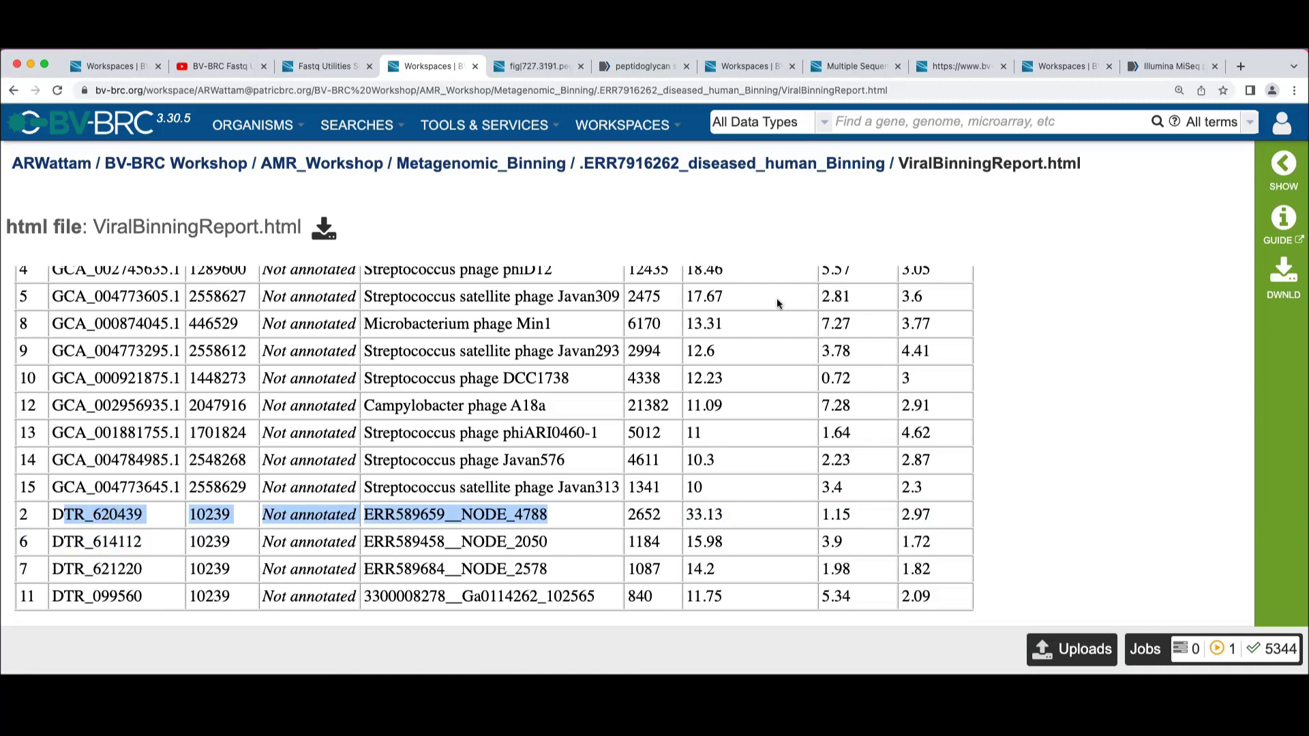
pyautogui.scroll(5, 777, 298)
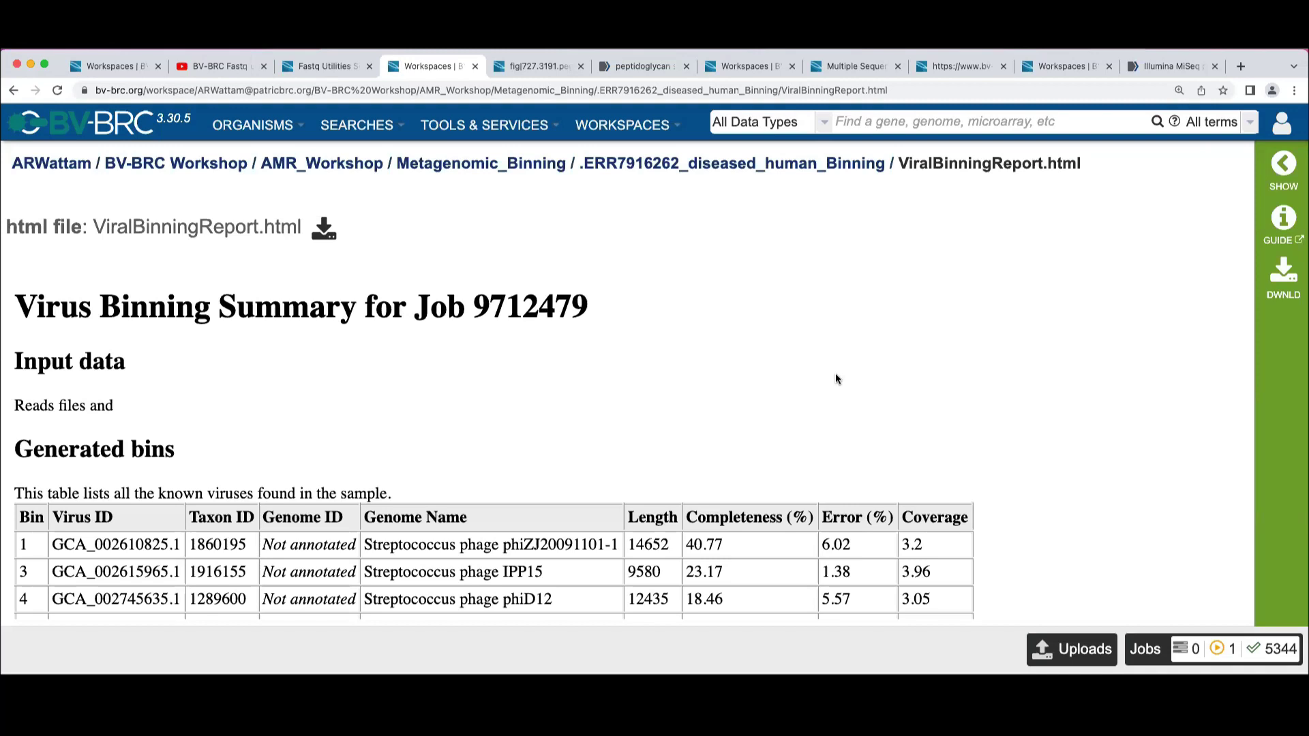
pyautogui.scroll(-3, 906, 390)
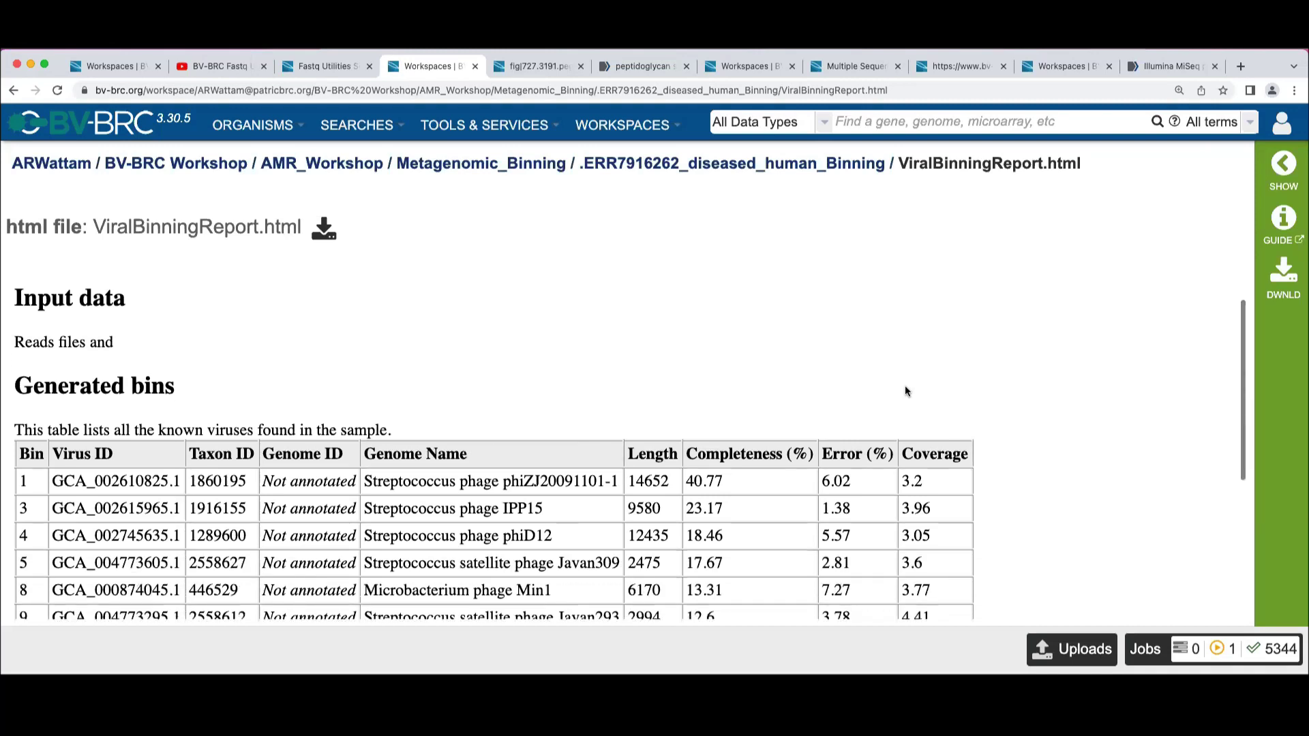
pyautogui.scroll(2, 905, 391)
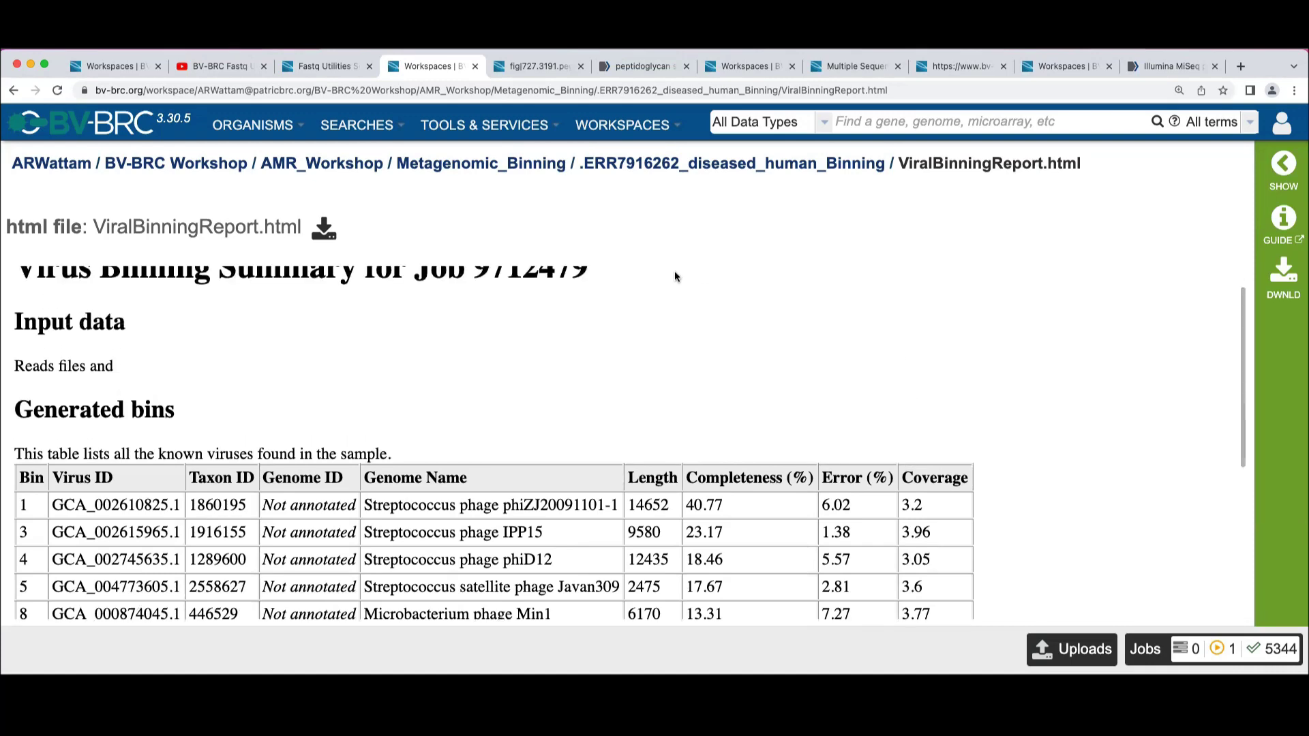
# Step: Return to the .ERR7916262_diseased_human_Binning folder and select the 6.1 MB contigs.fasta file
pyautogui.click(13, 90)
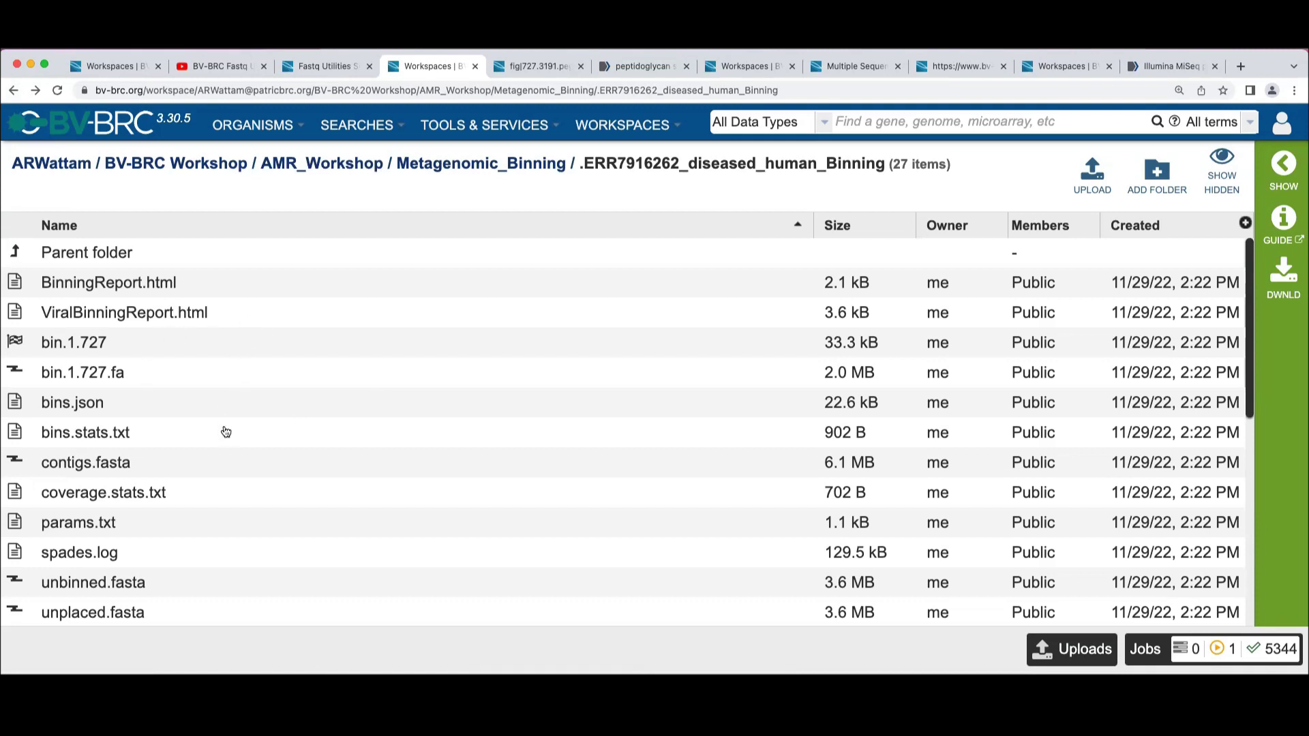
pyautogui.scroll(-1, 226, 432)
pyautogui.click(109, 417)
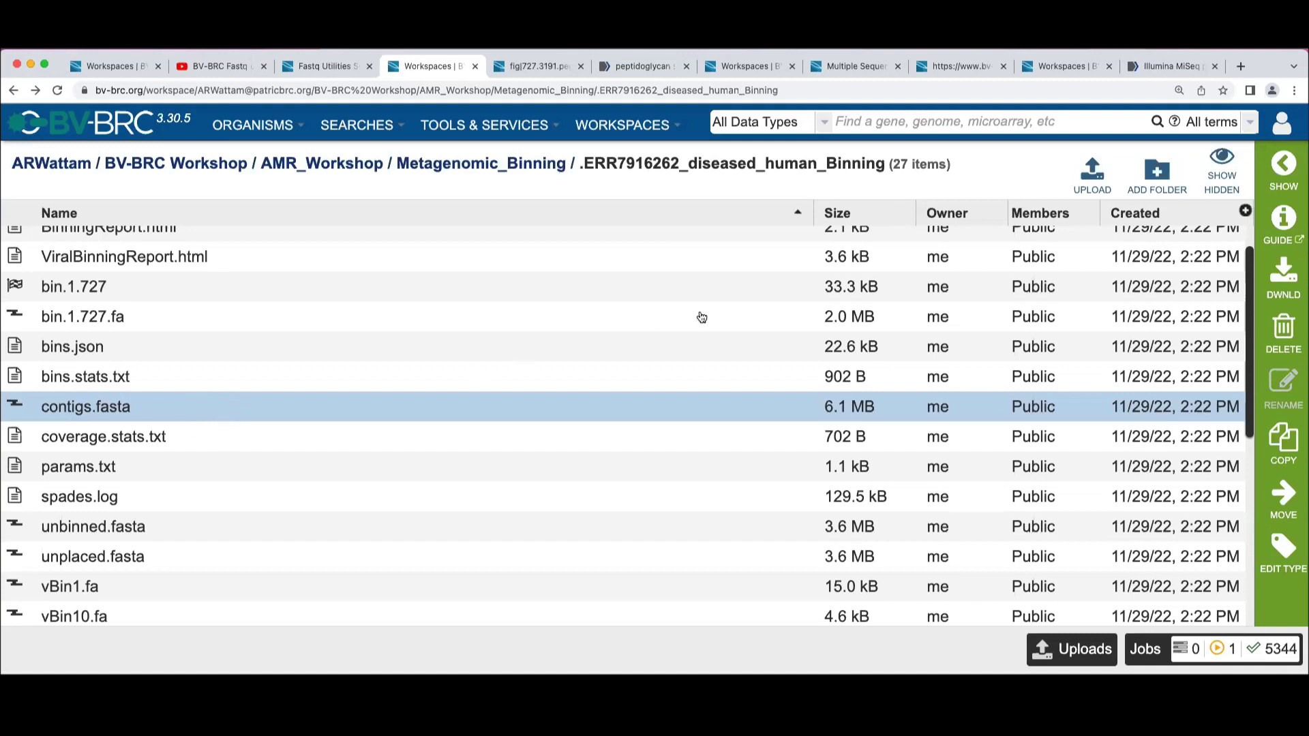
# Step: Open Metagenomic Binning from Tools & Services and set Start With to Assembled Contigs
pyautogui.click(634, 125)
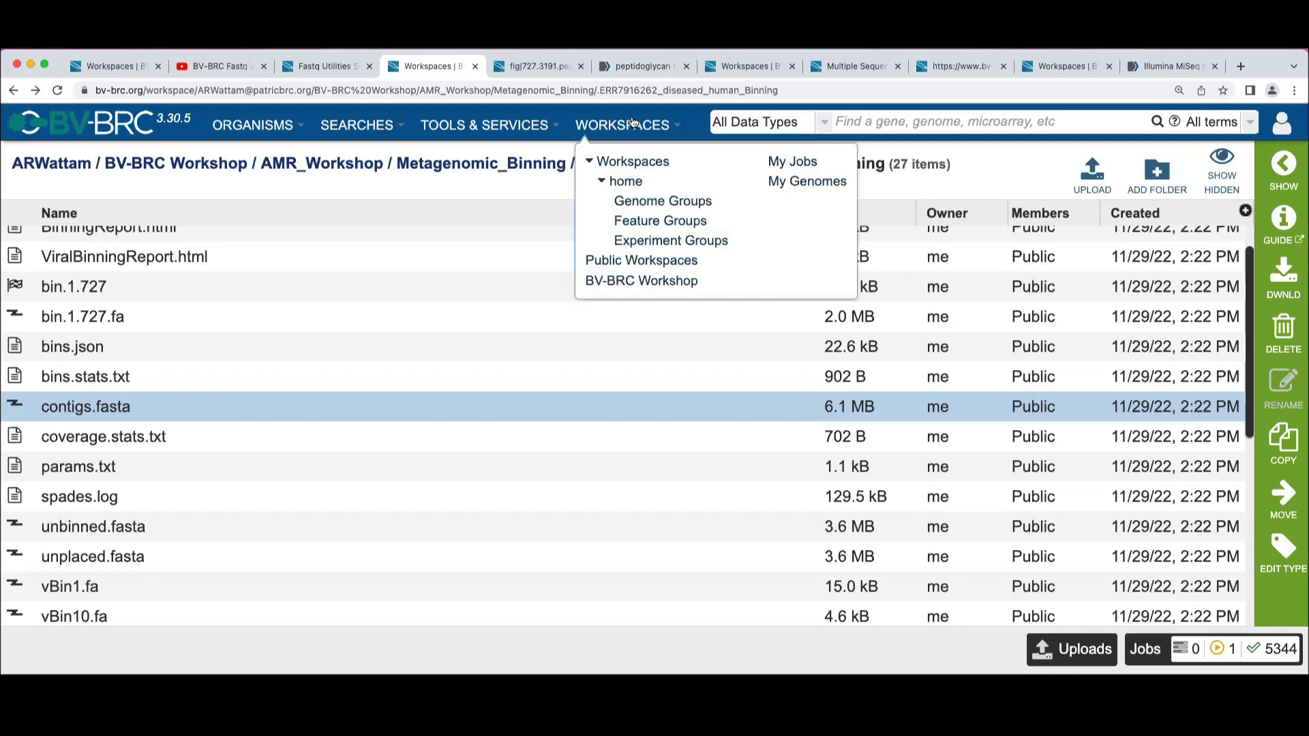
pyautogui.click(479, 123)
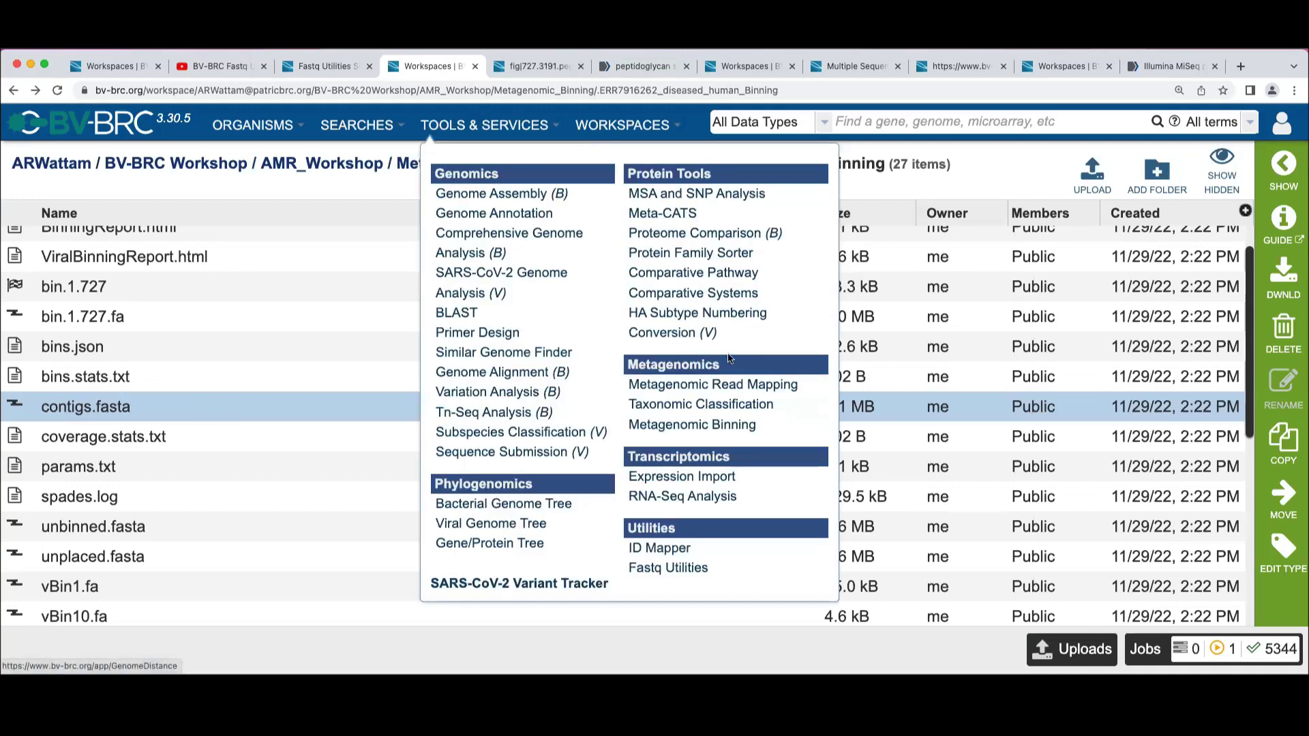
pyautogui.click(678, 425)
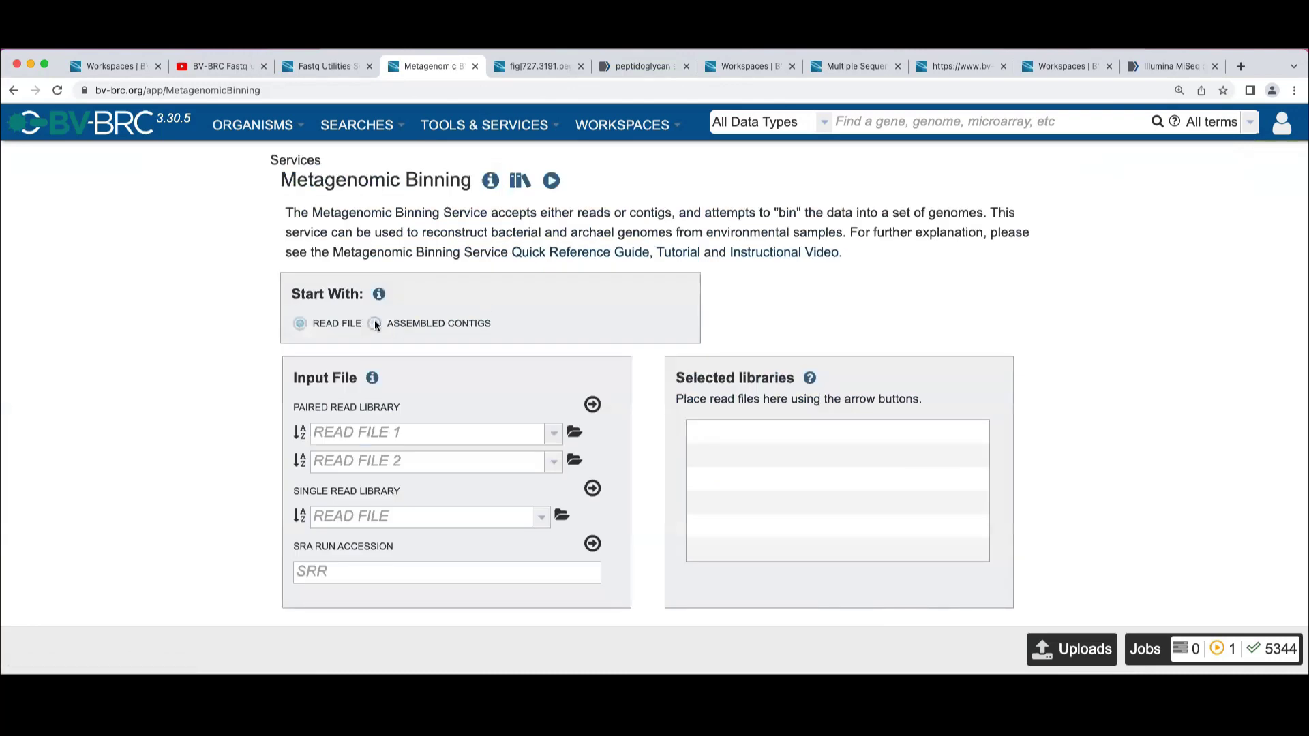
pyautogui.click(375, 324)
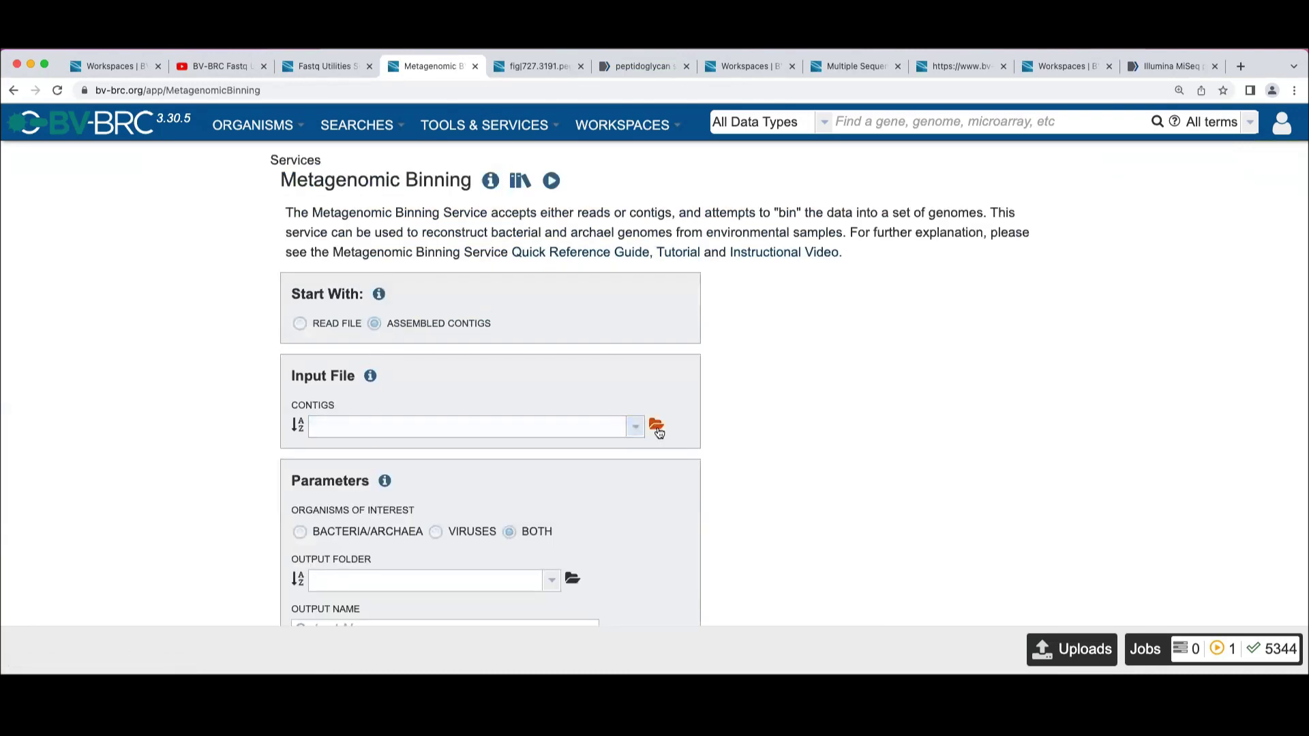
# Step: Choose contigs.fasta from BV-BRC Workshop > AMR_Workshop > Metagenomic_Binning > .ERR7916262_diseased_human_Binning as contigs input
pyautogui.click(655, 429)
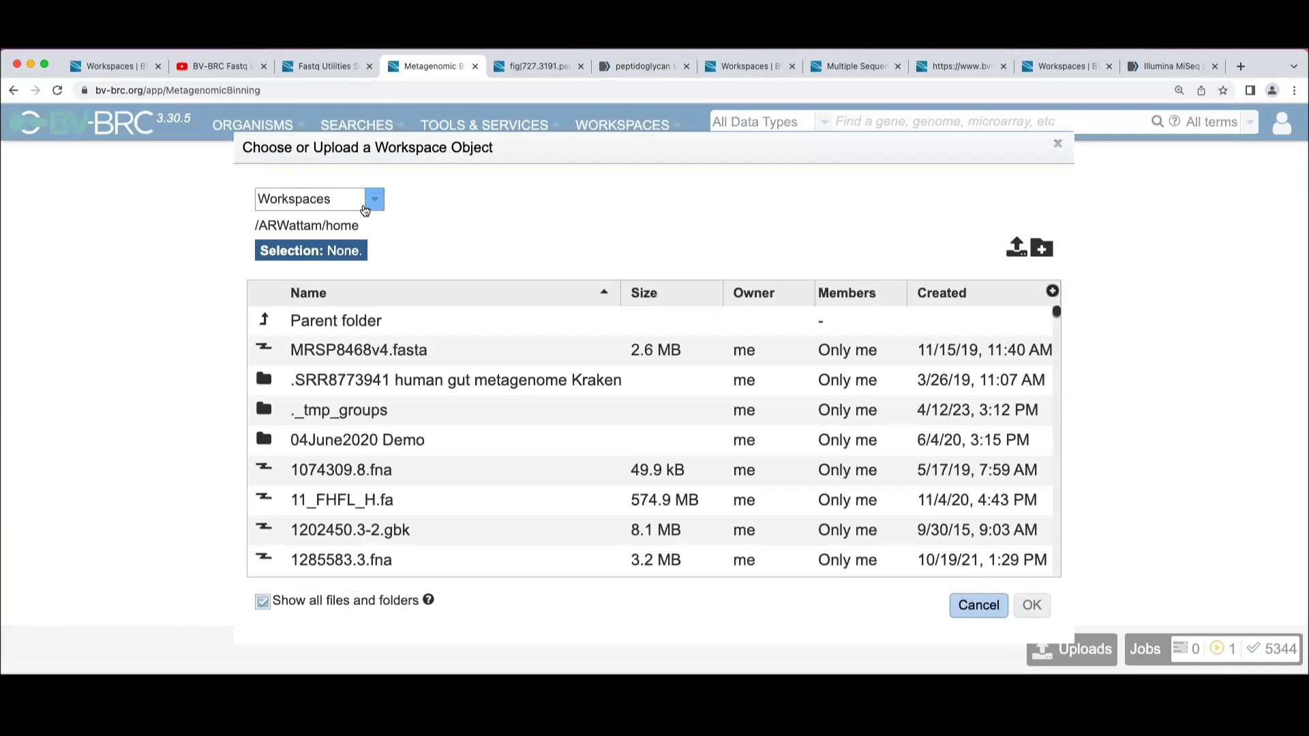
pyautogui.click(362, 208)
pyautogui.click(334, 261)
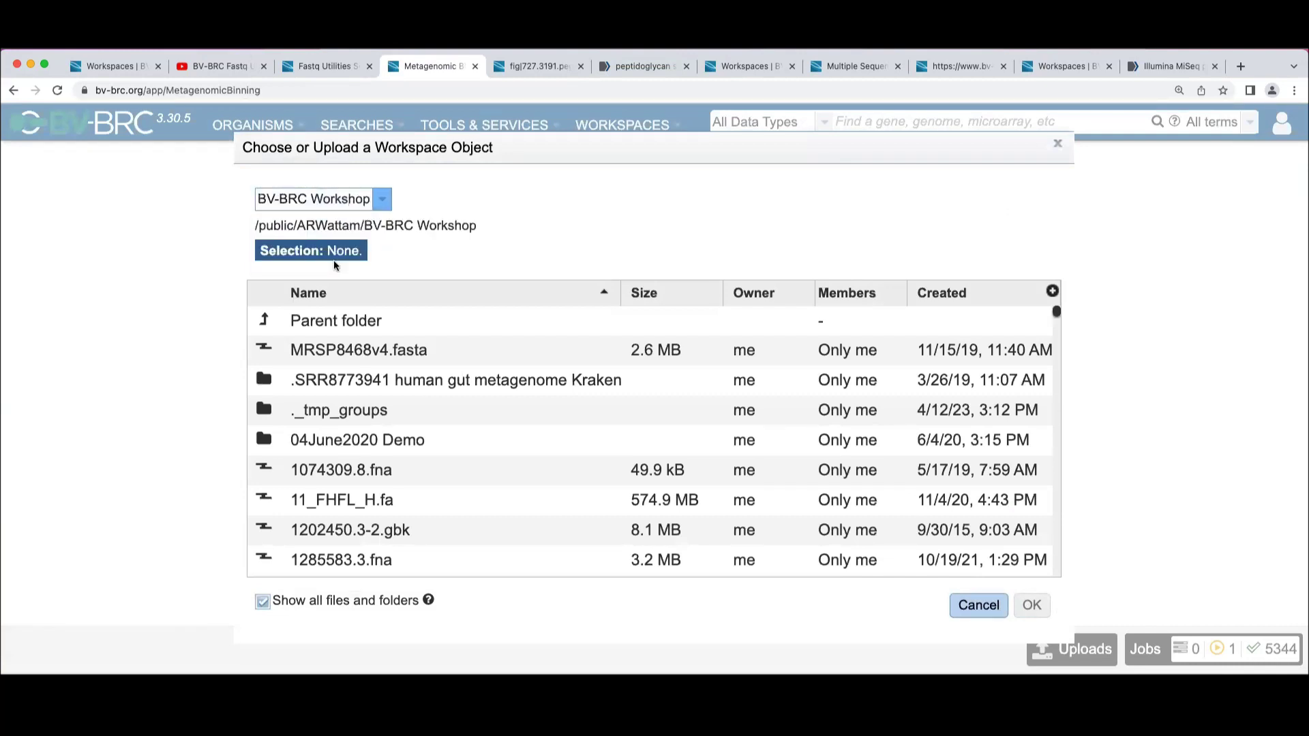
pyautogui.doubleClick(272, 352)
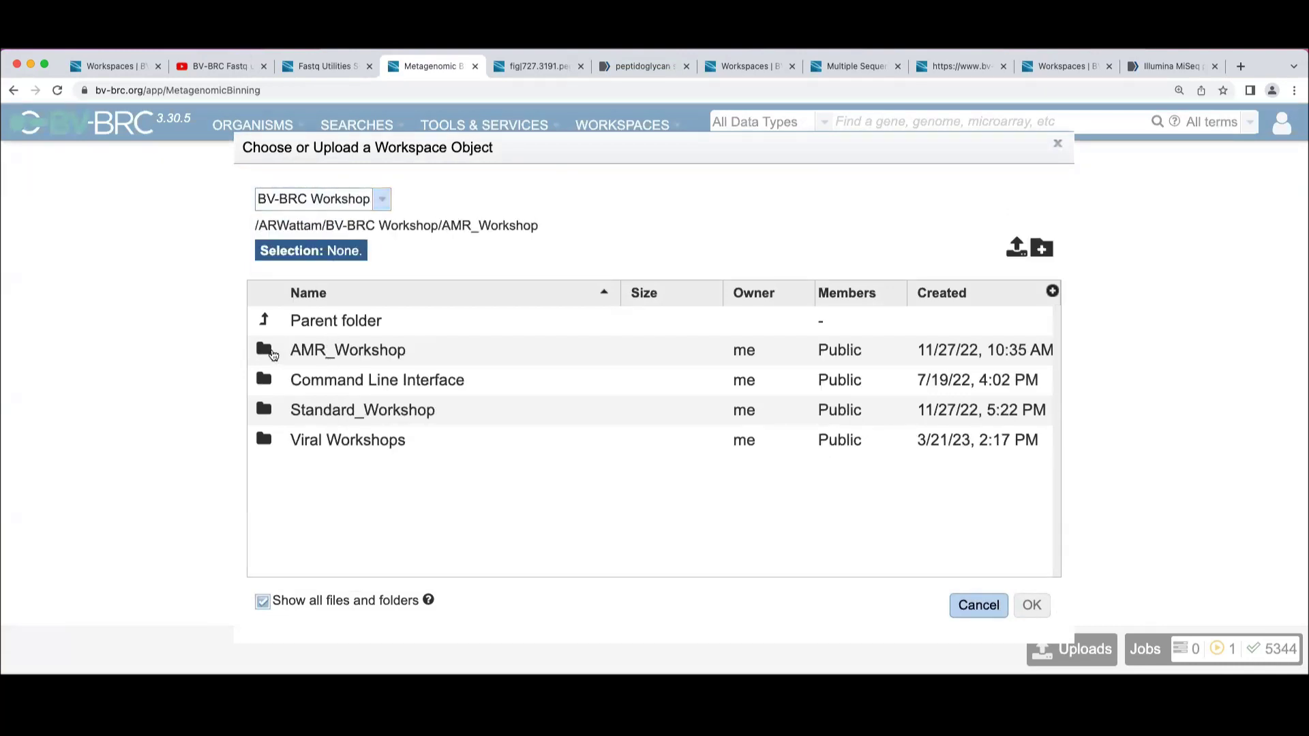
pyautogui.scroll(-5, 265, 423)
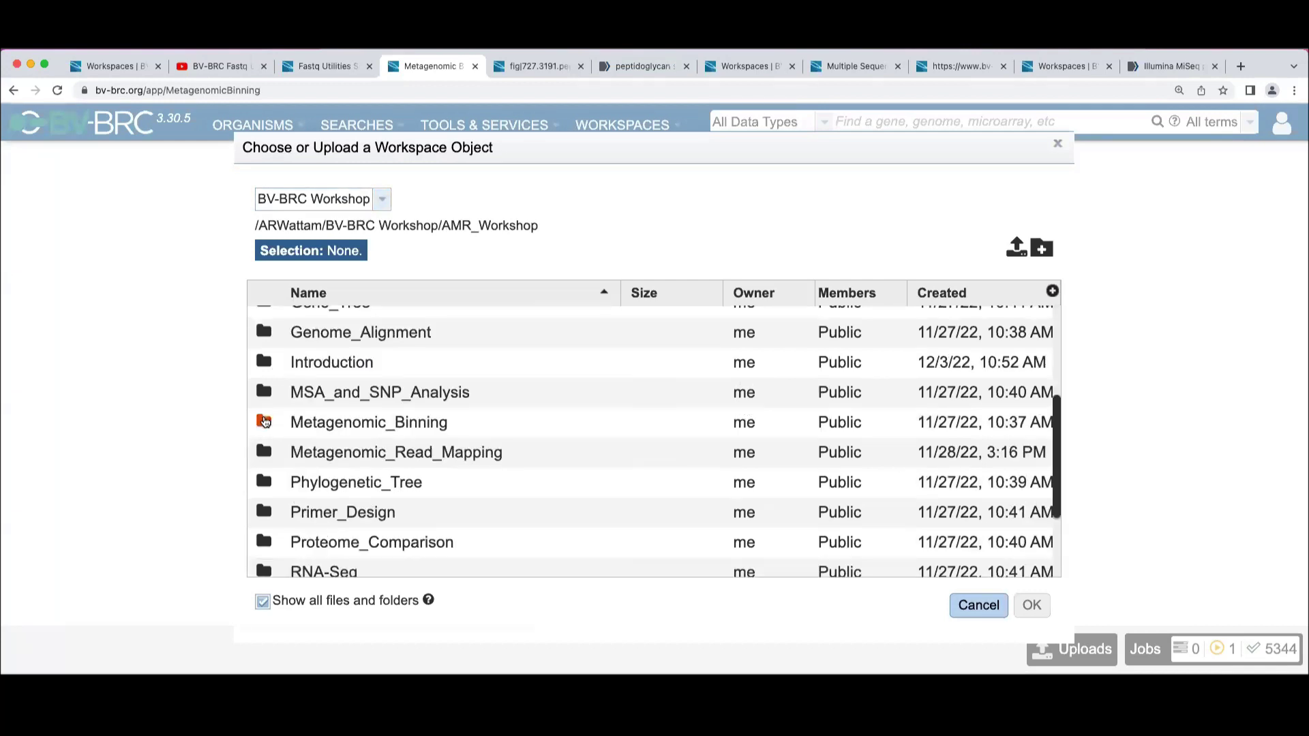
pyautogui.doubleClick(265, 422)
pyautogui.doubleClick(265, 380)
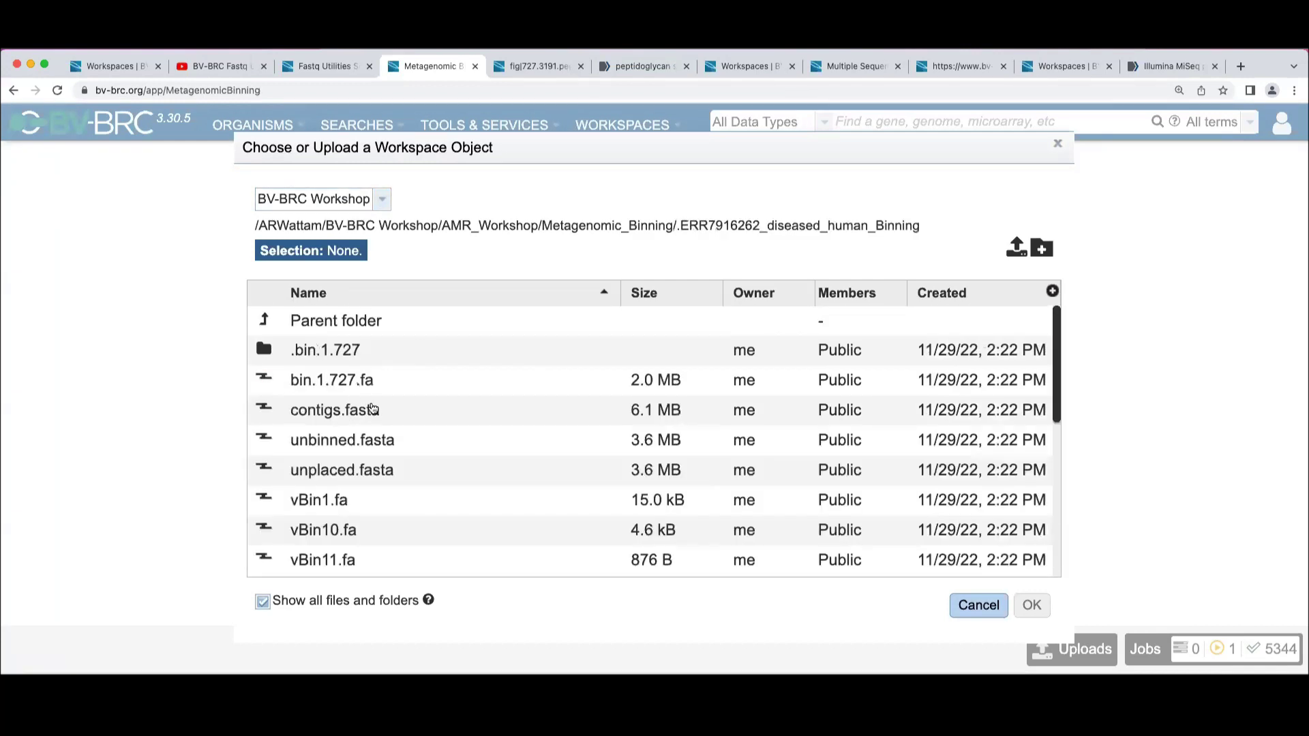
pyautogui.click(358, 415)
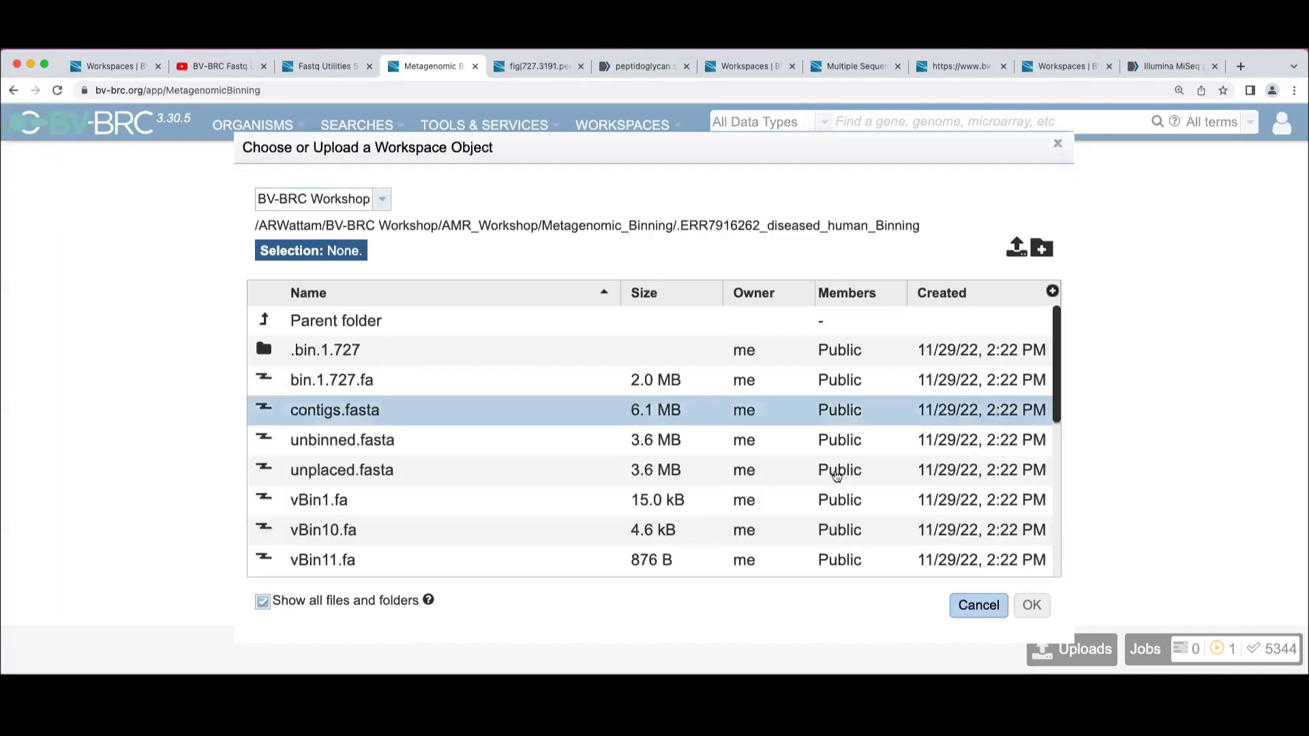
pyautogui.click(1031, 607)
# Step: Restrict organisms of interest to Viruses and set the output folder to UVa April 2023
pyautogui.scroll(-2, 448, 442)
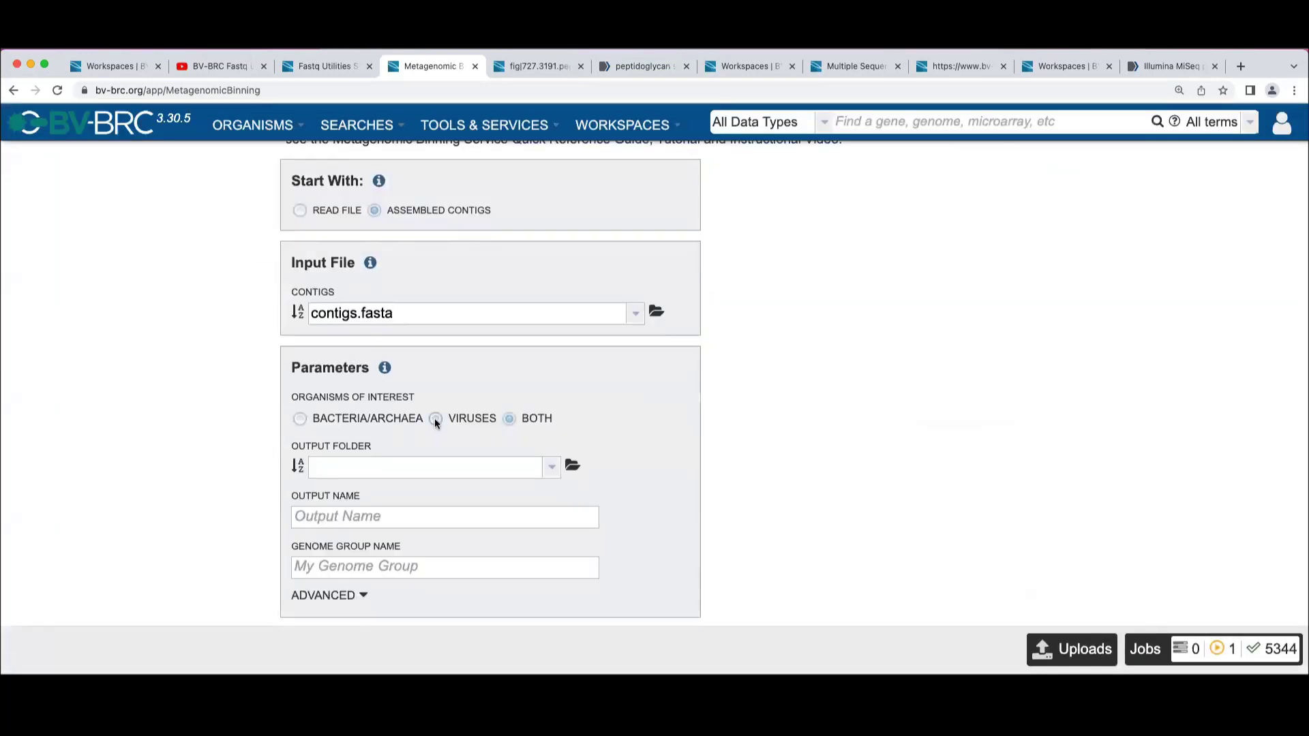
pyautogui.click(435, 419)
pyautogui.click(387, 466)
pyautogui.write('ERR7916262-viruses')
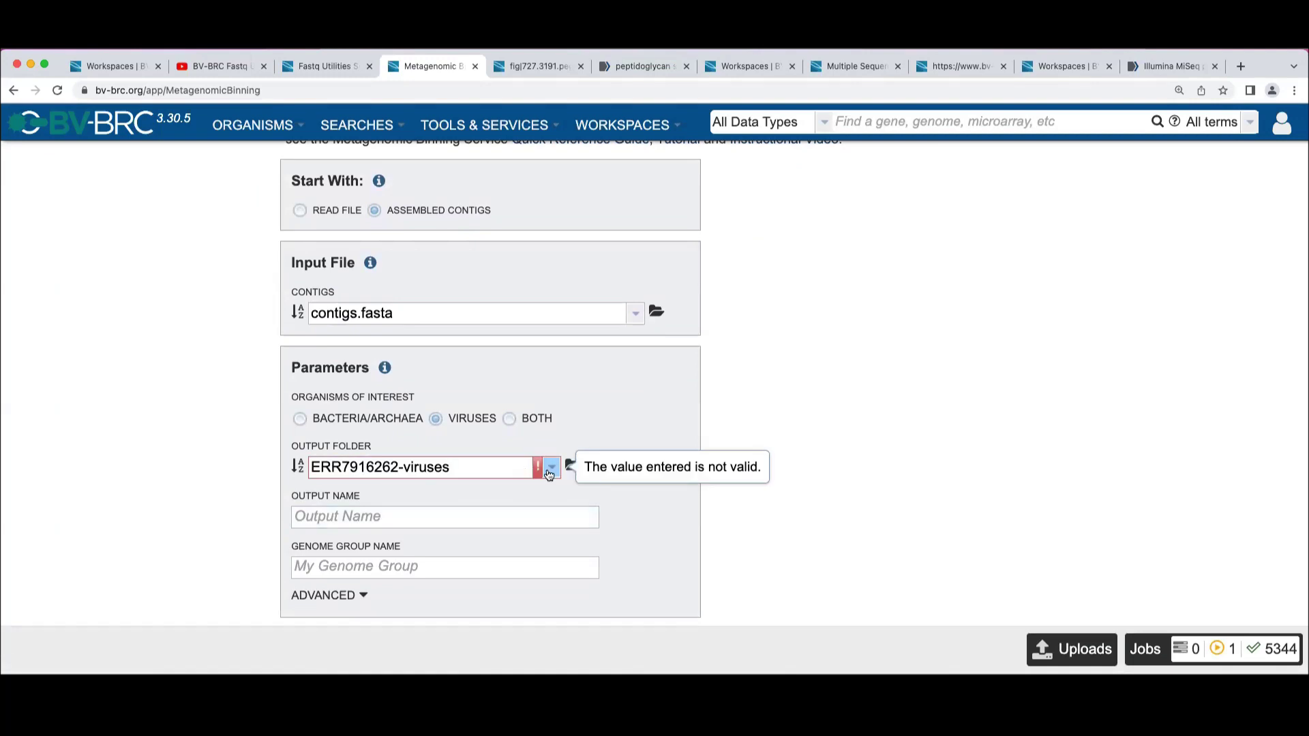
pyautogui.click(549, 468)
pyautogui.click(445, 135)
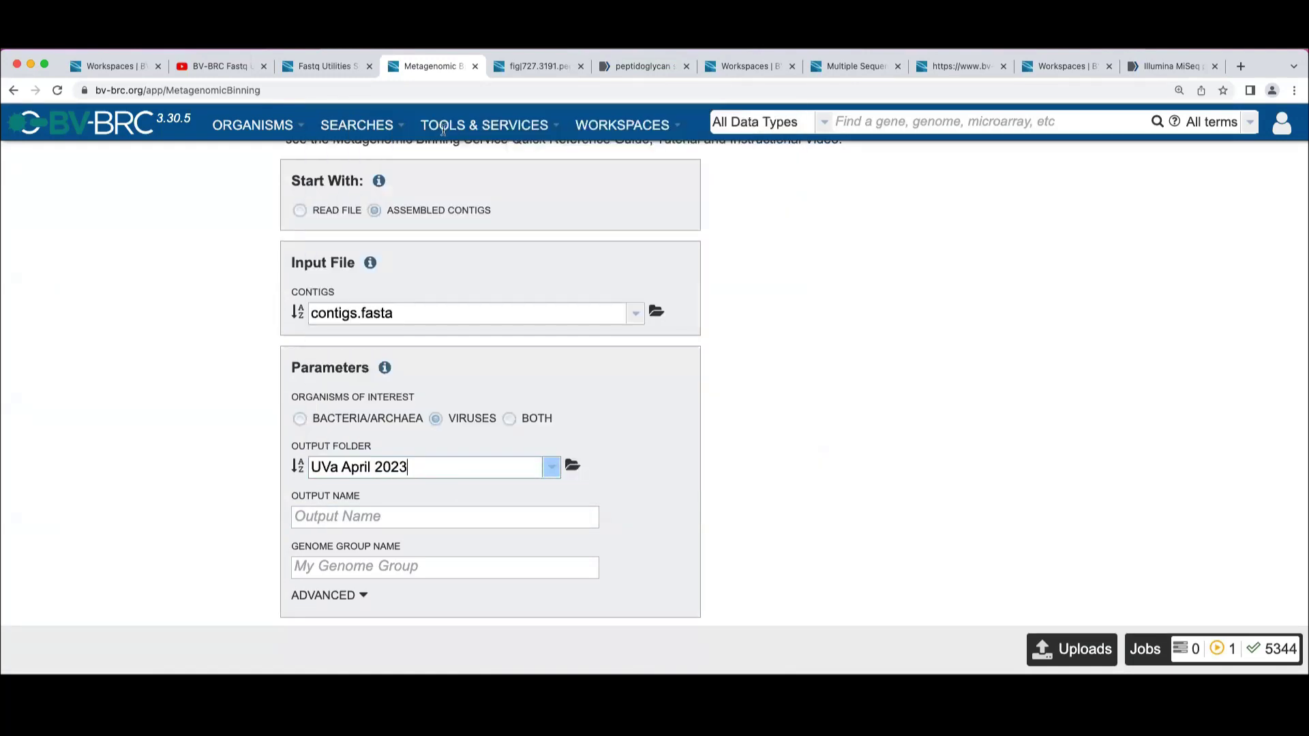
# Step: Name both the output and genome group ERR7916262-viral-only, then submit the job
pyautogui.click(390, 516)
pyautogui.write('ERR7916262')
pyautogui.write('-viral-only')
pyautogui.press('Tab')
pyautogui.write('ERR7916262')
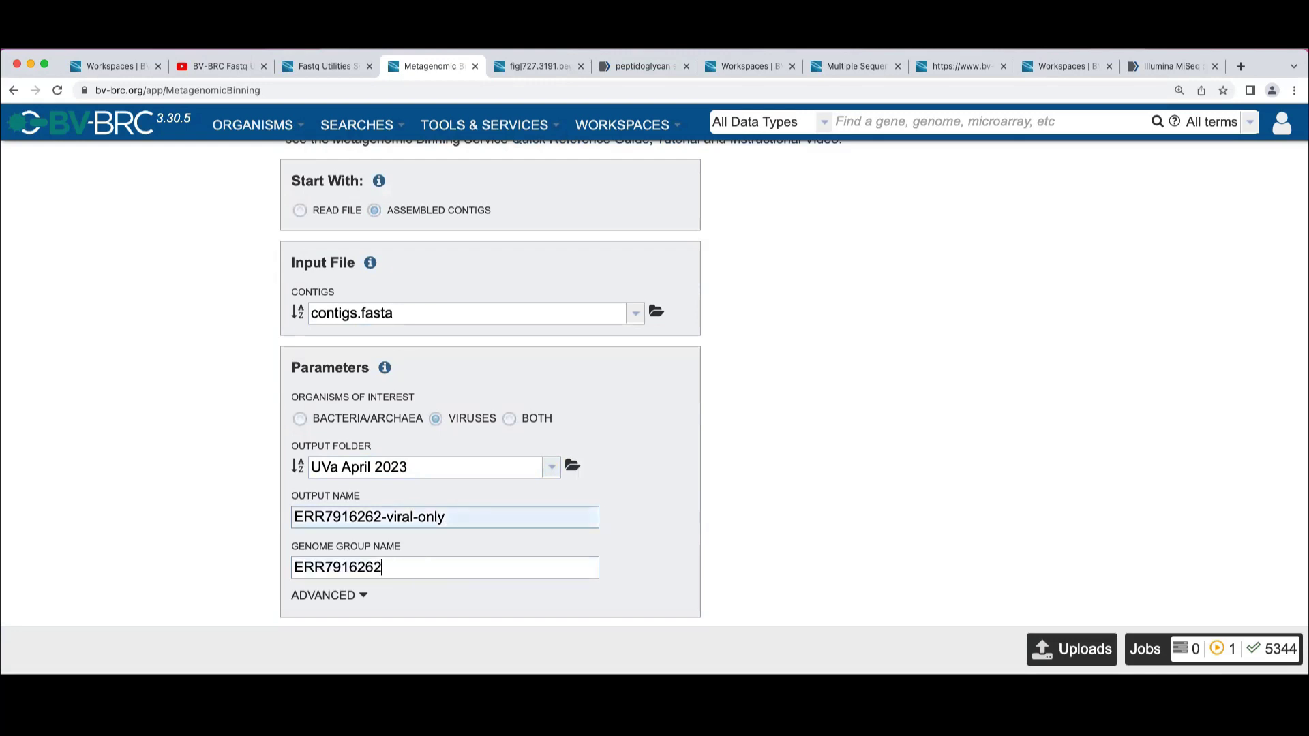
pyautogui.write('-viral-only')
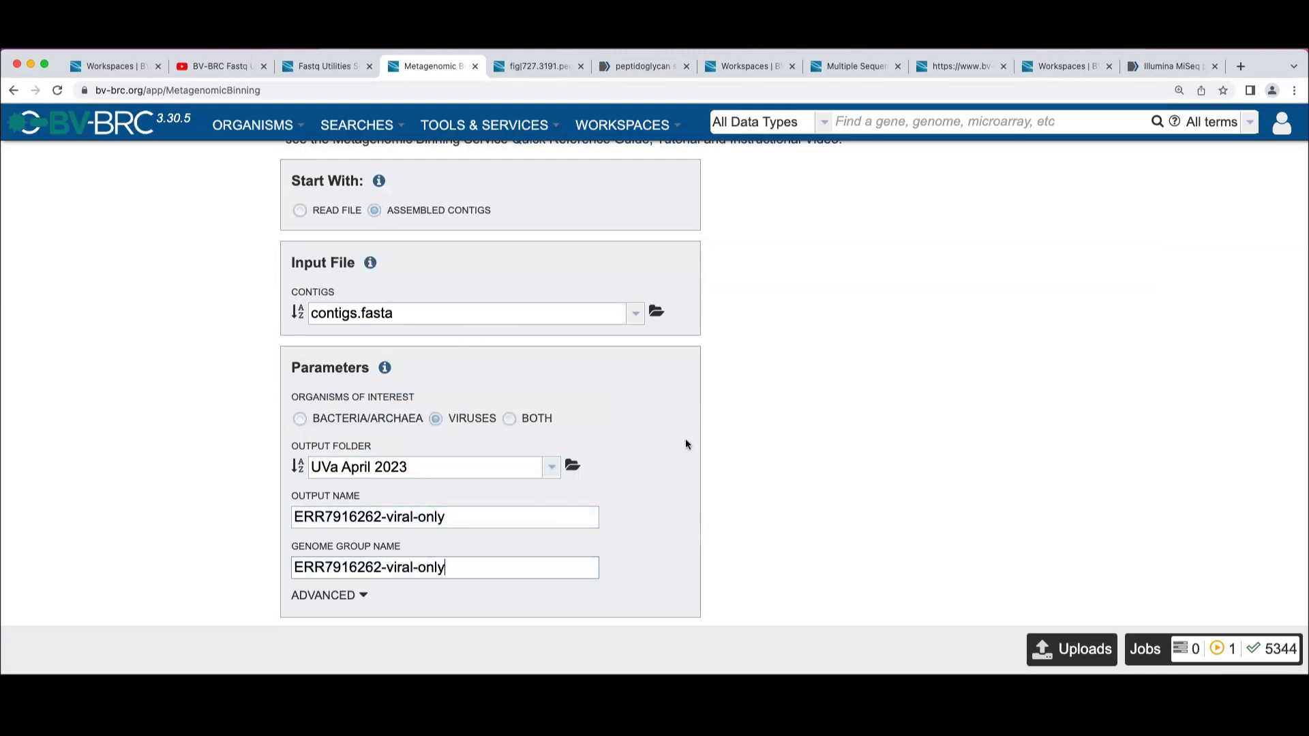
pyautogui.scroll(-2, 866, 497)
pyautogui.click(687, 589)
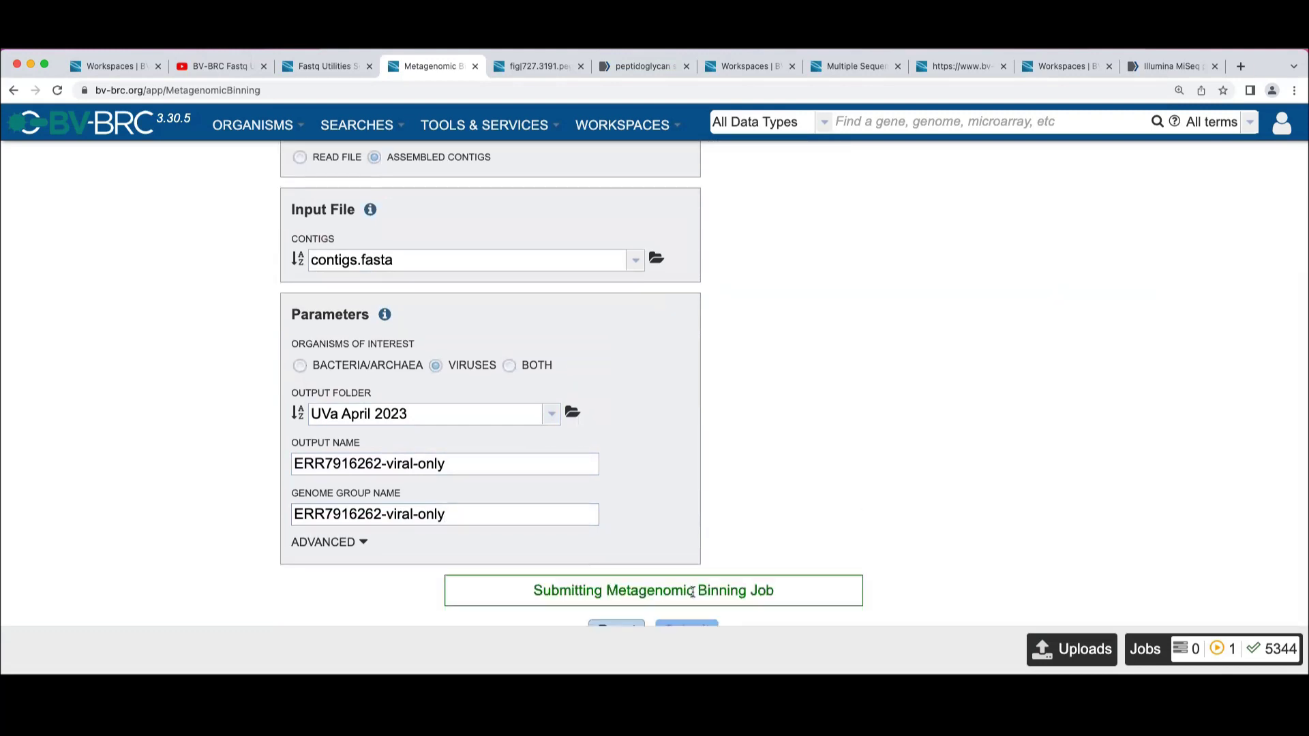
pyautogui.scroll(-1, 833, 549)
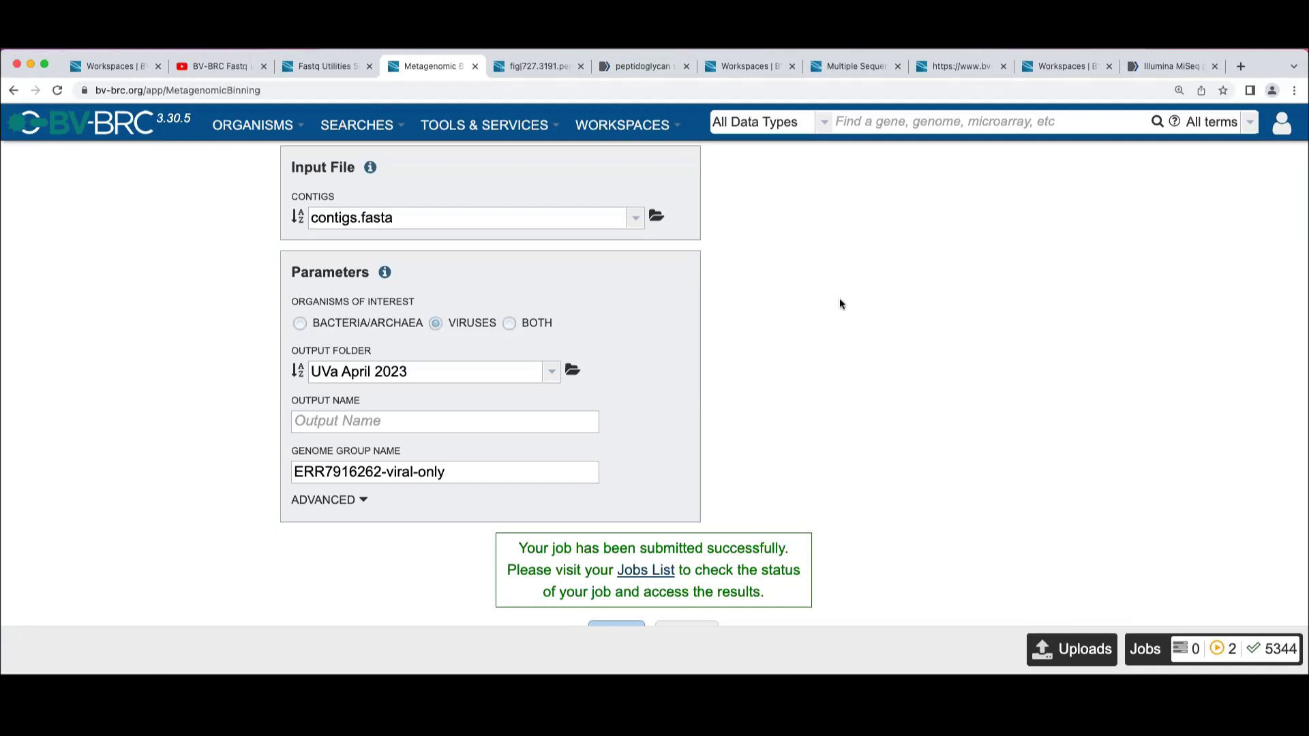
# Step: Return to the bin.1.727 genome report via history, then open the .ERR7916262_diseased_human_Binning output folder
pyautogui.rightClick(13, 90)
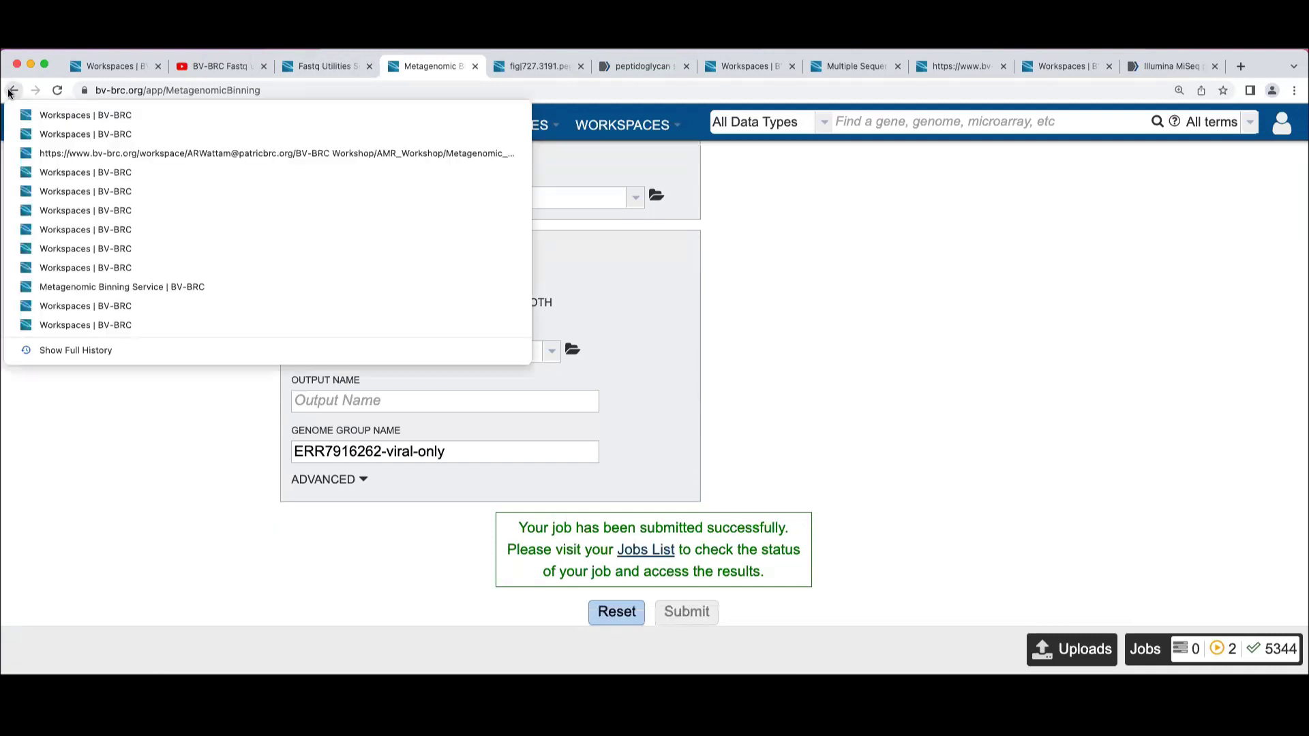
pyautogui.click(41, 153)
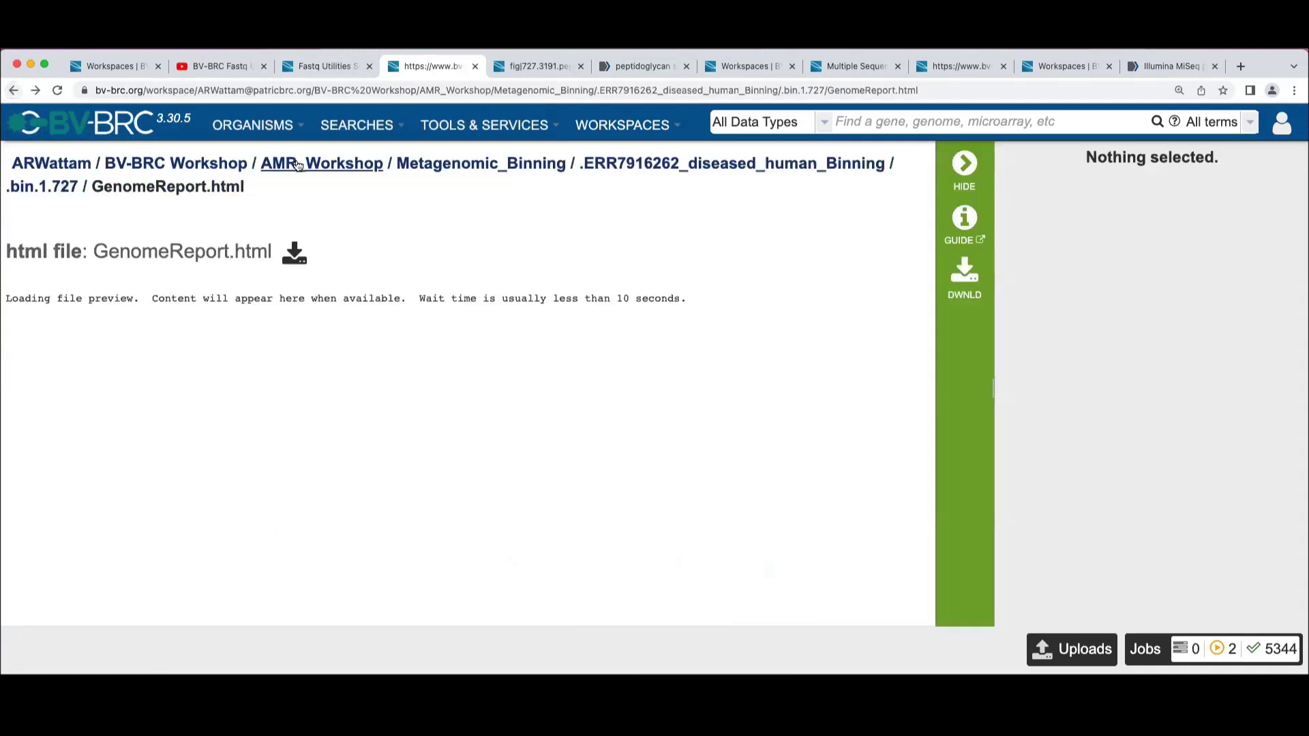
pyautogui.click(733, 167)
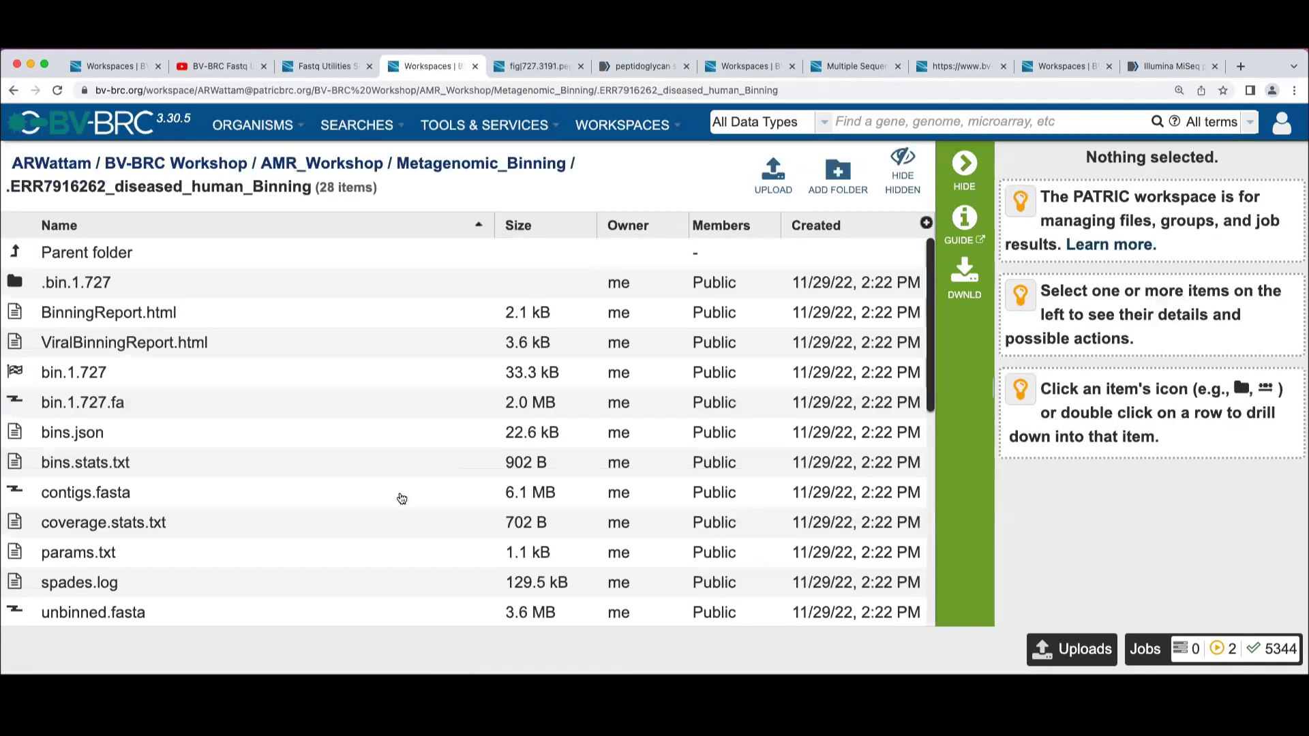
pyautogui.scroll(-3, 401, 499)
pyautogui.scroll(-1, 401, 498)
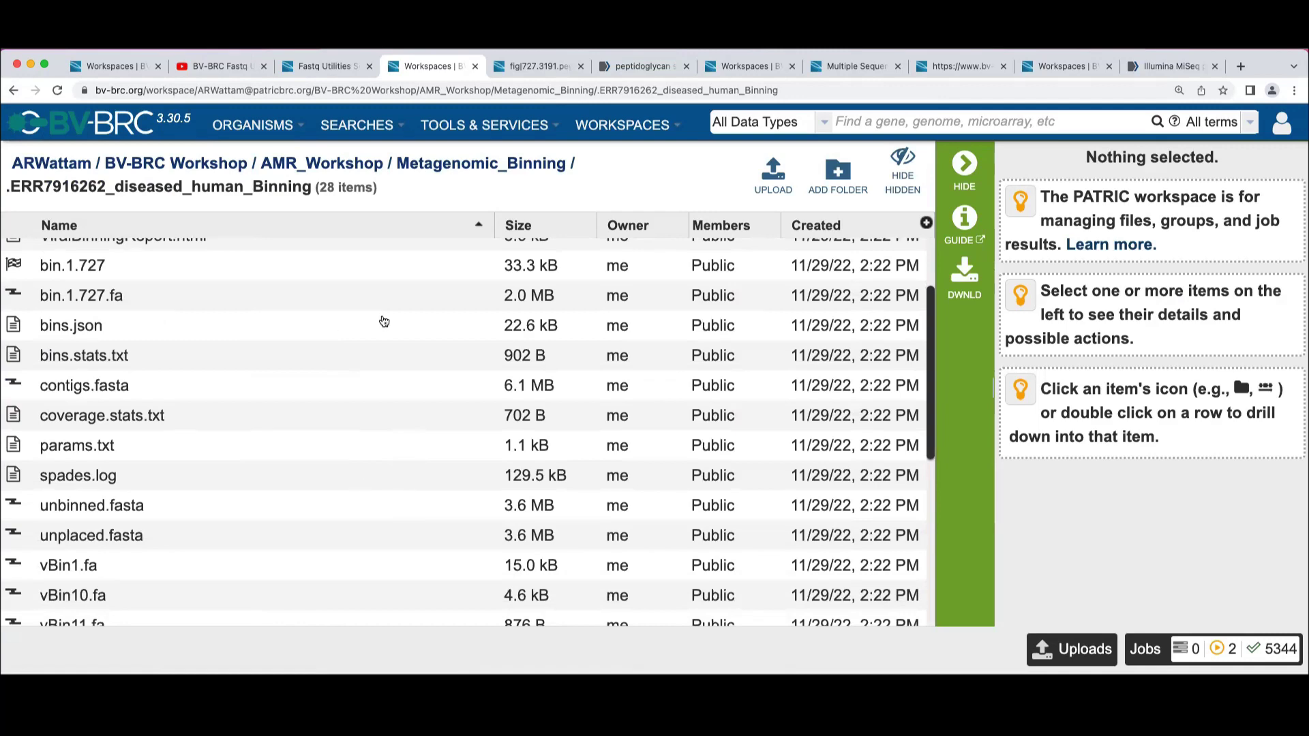
# Step: View bins.stats.txt, showing 303 contigs kept, then go back to the output folder
pyautogui.click(15, 355)
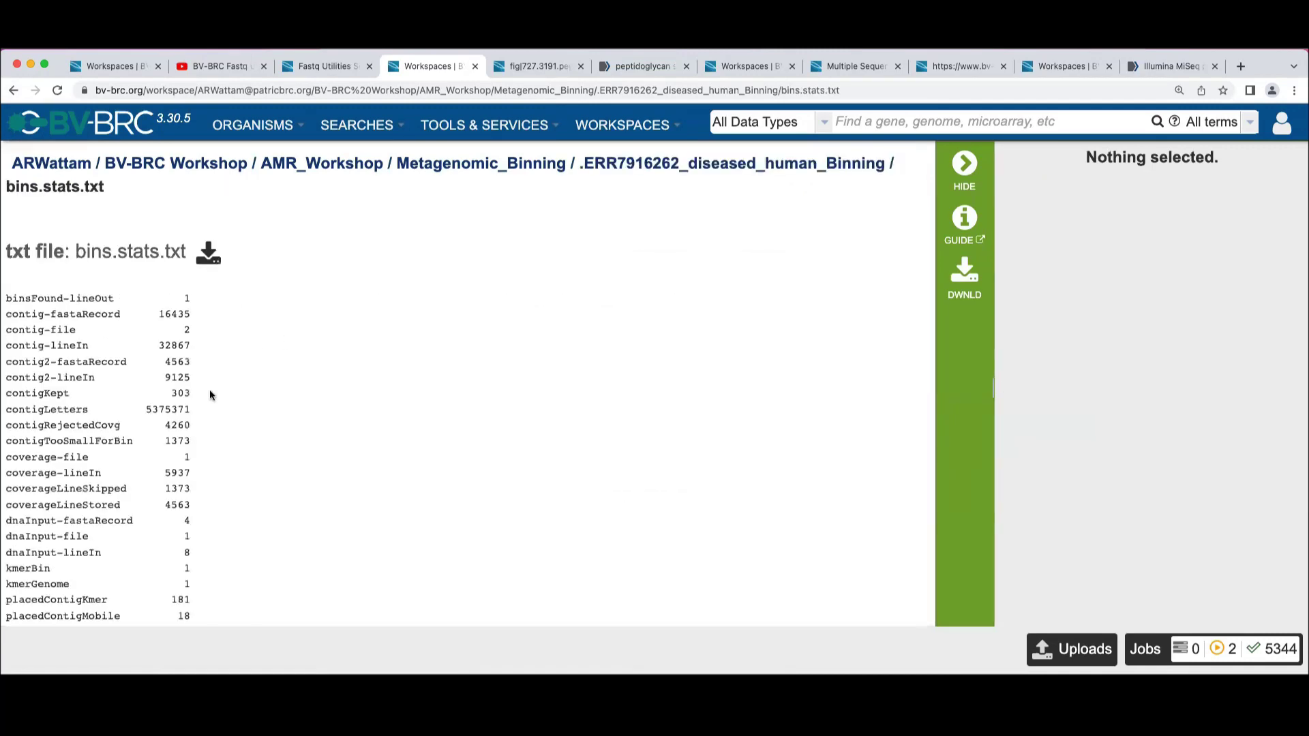
pyautogui.scroll(-5, 227, 429)
pyautogui.scroll(5, 227, 430)
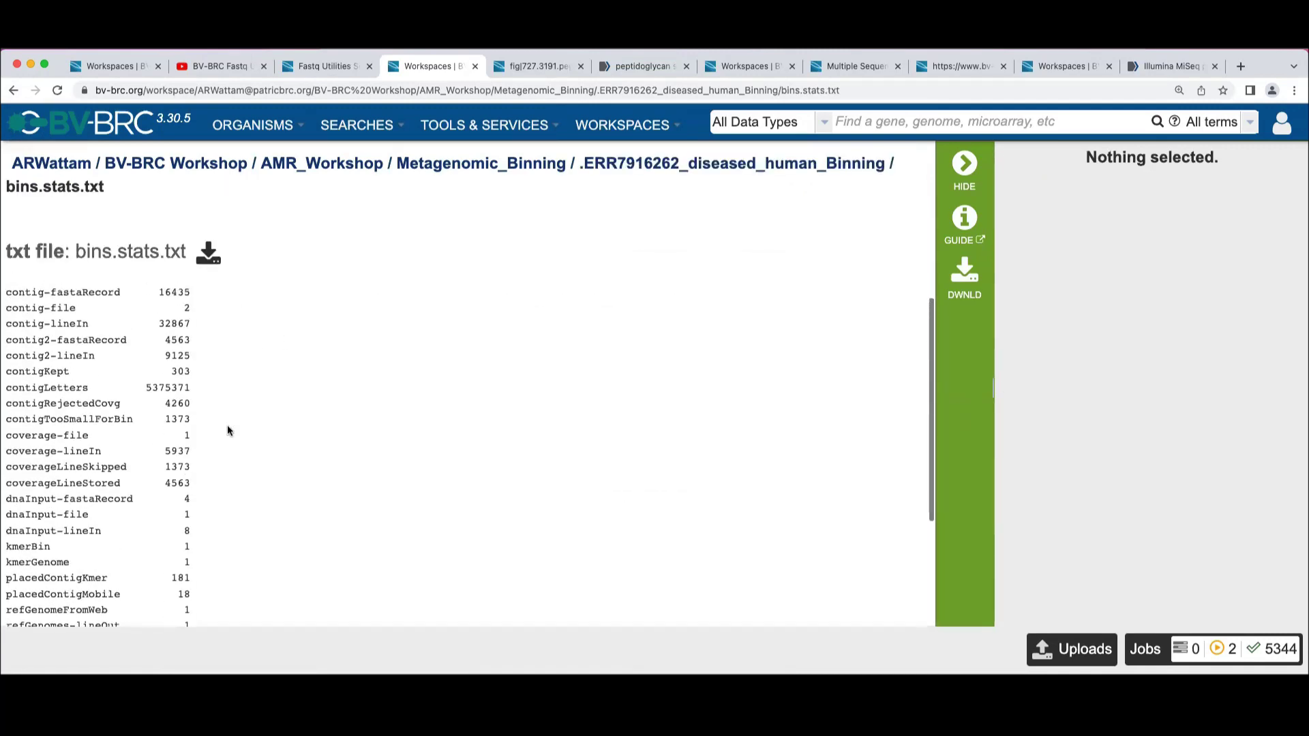
pyautogui.scroll(-3, 228, 430)
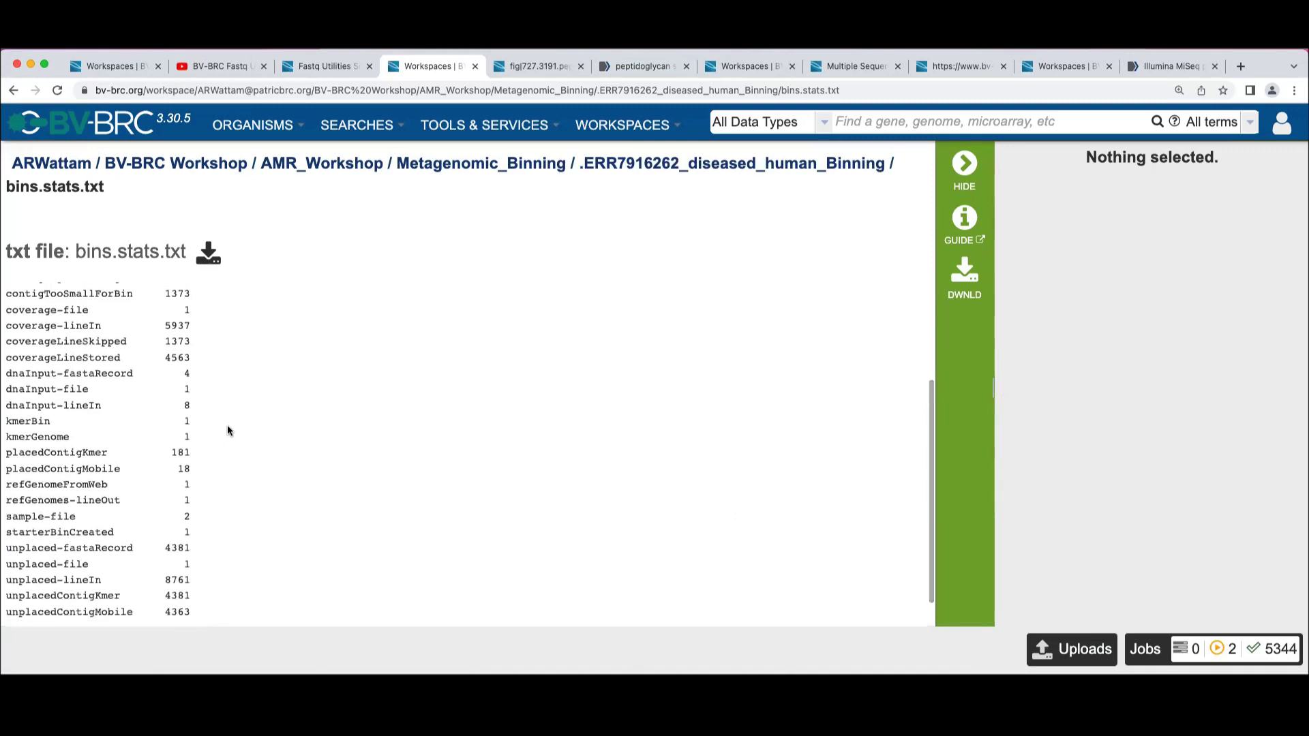
pyautogui.click(13, 90)
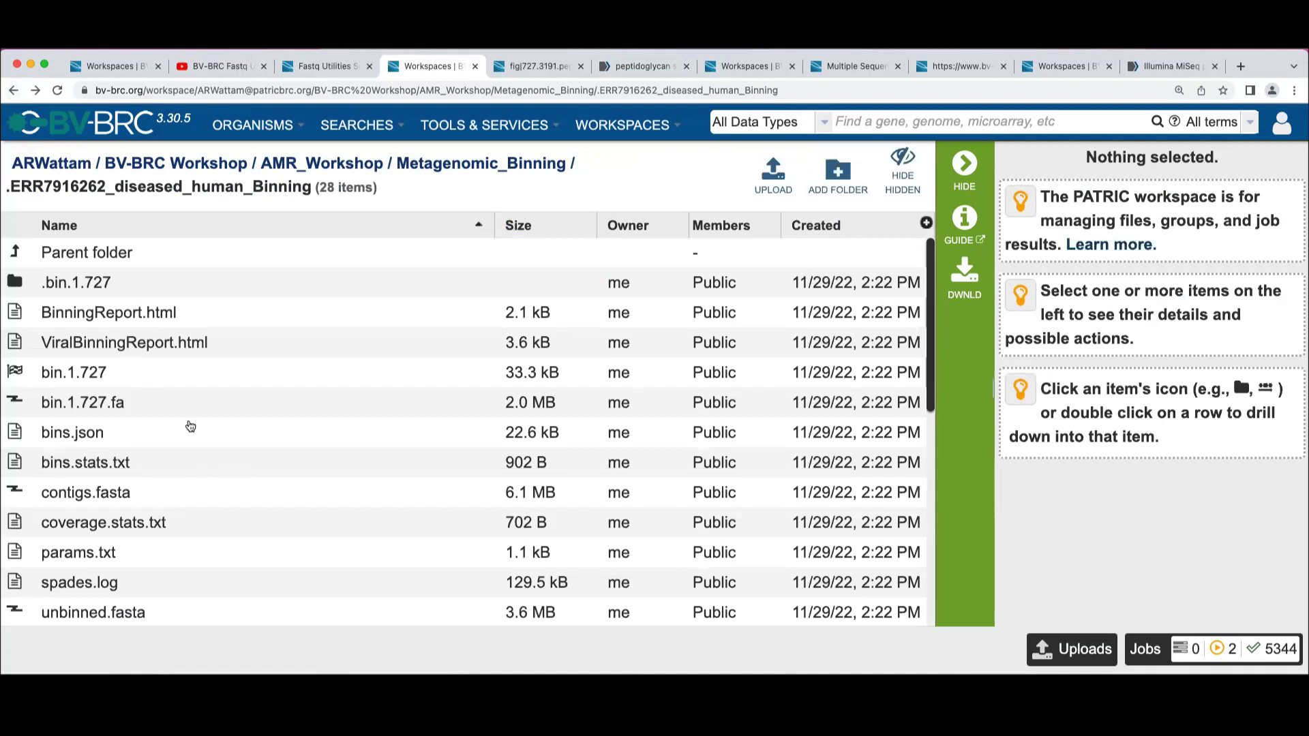
pyautogui.click(16, 433)
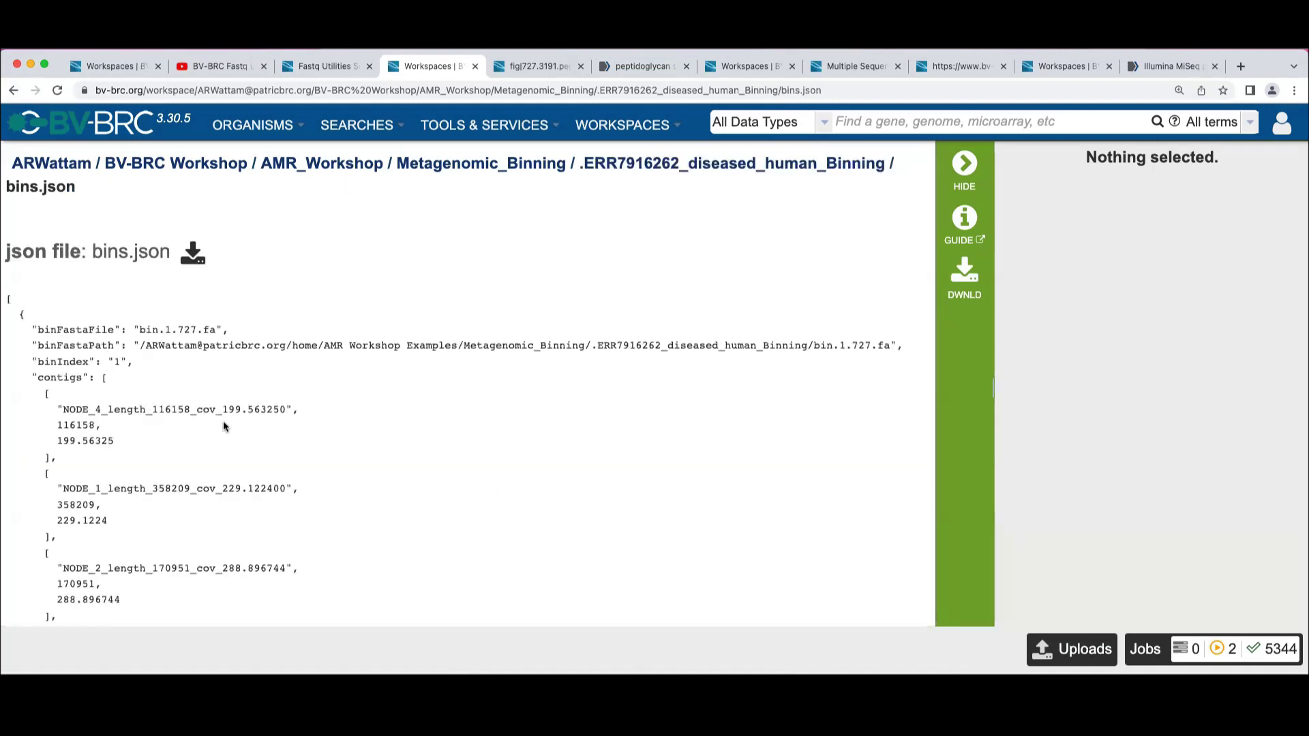
pyautogui.scroll(-5, 315, 453)
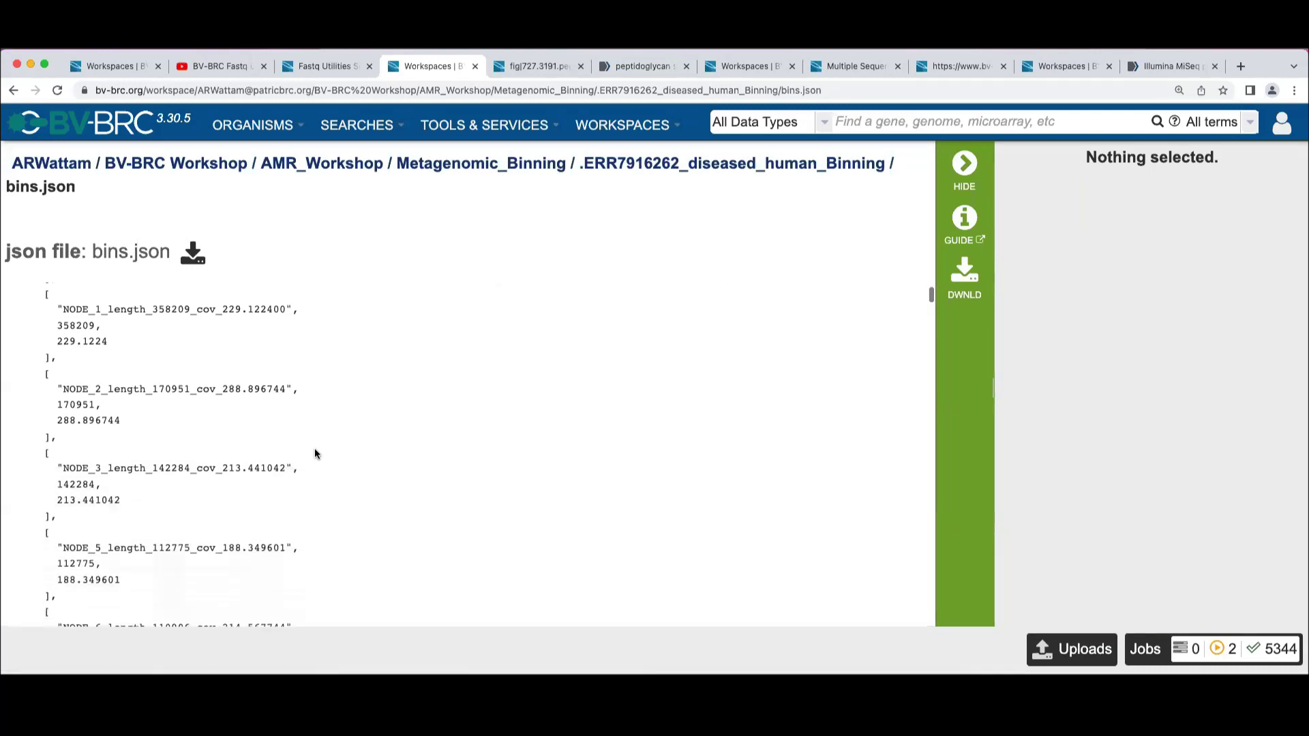
pyautogui.scroll(-7, 313, 448)
pyautogui.scroll(-20, 313, 448)
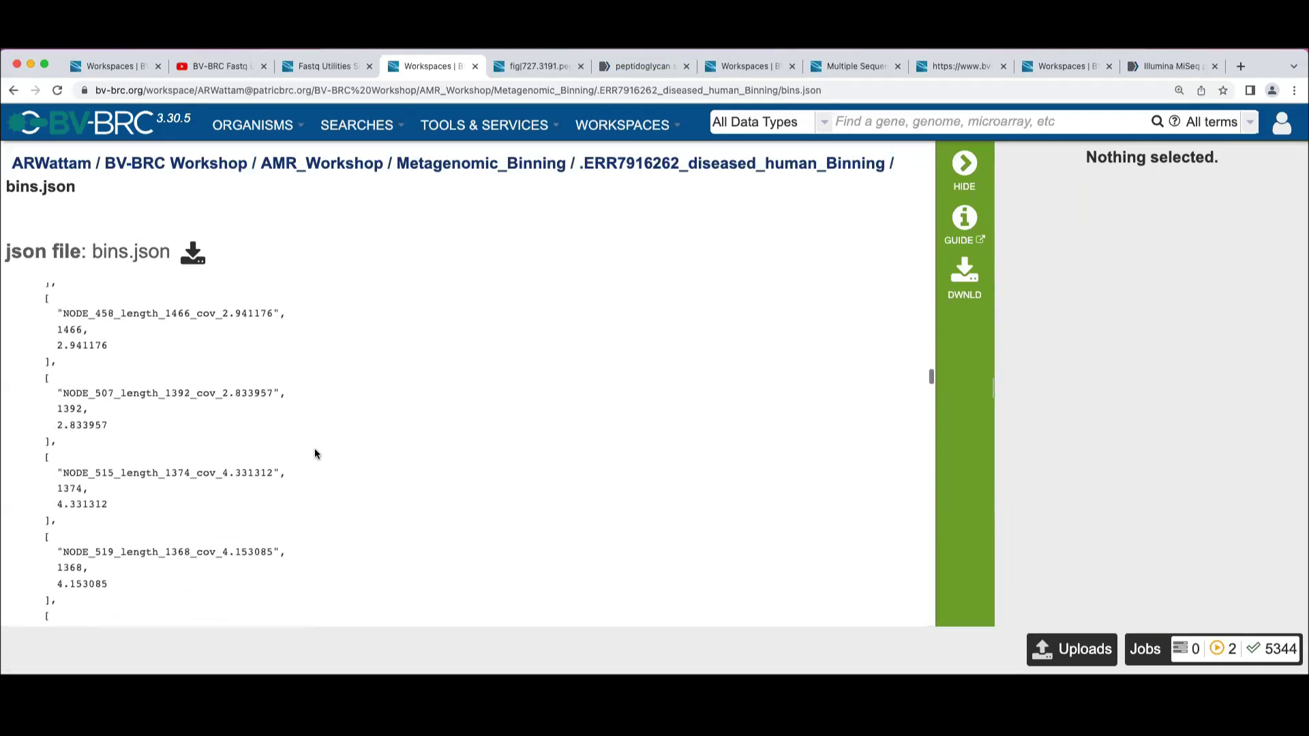
pyautogui.scroll(-20, 313, 453)
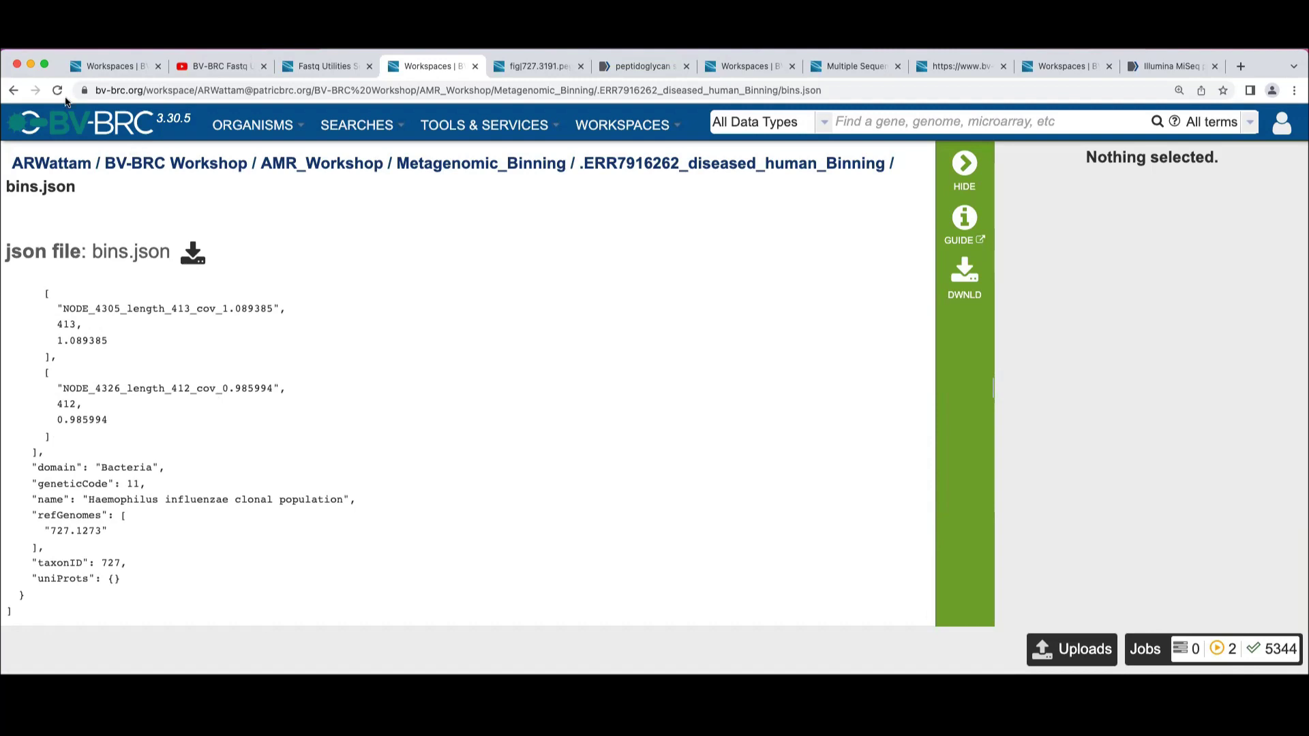
pyautogui.click(13, 90)
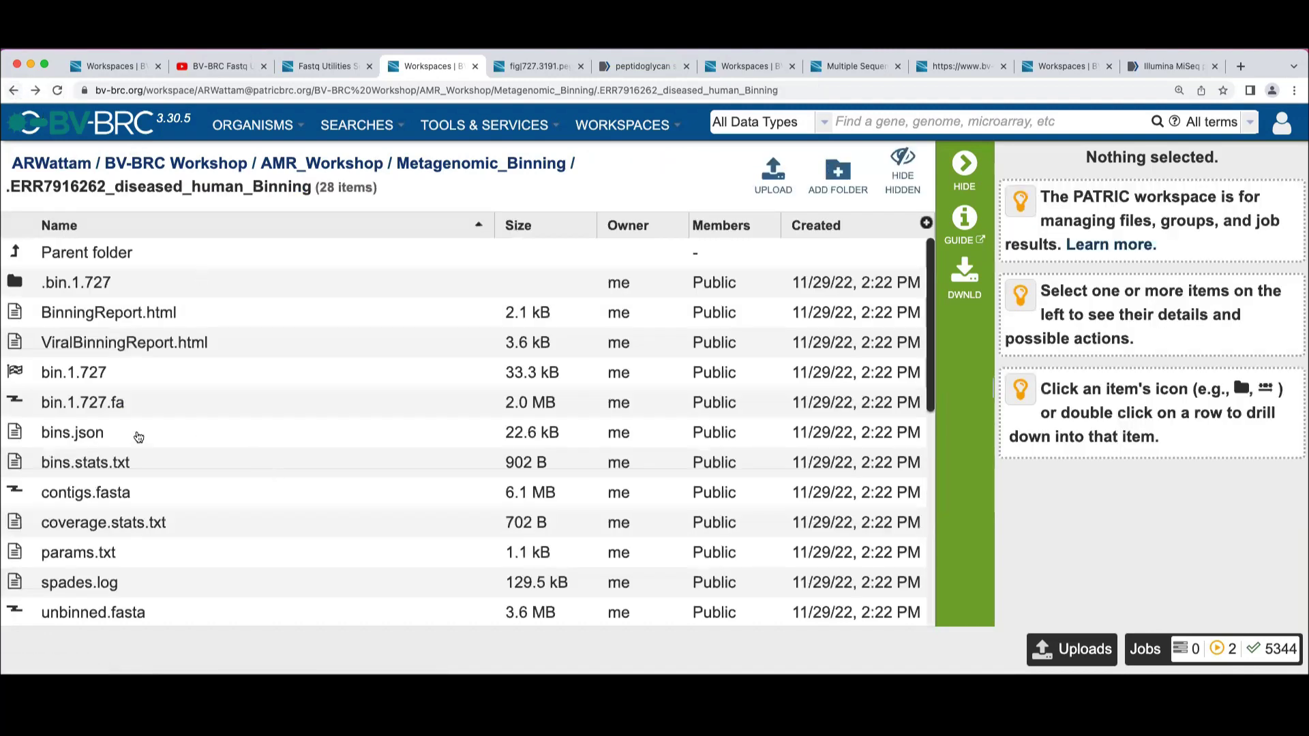
pyautogui.click(15, 522)
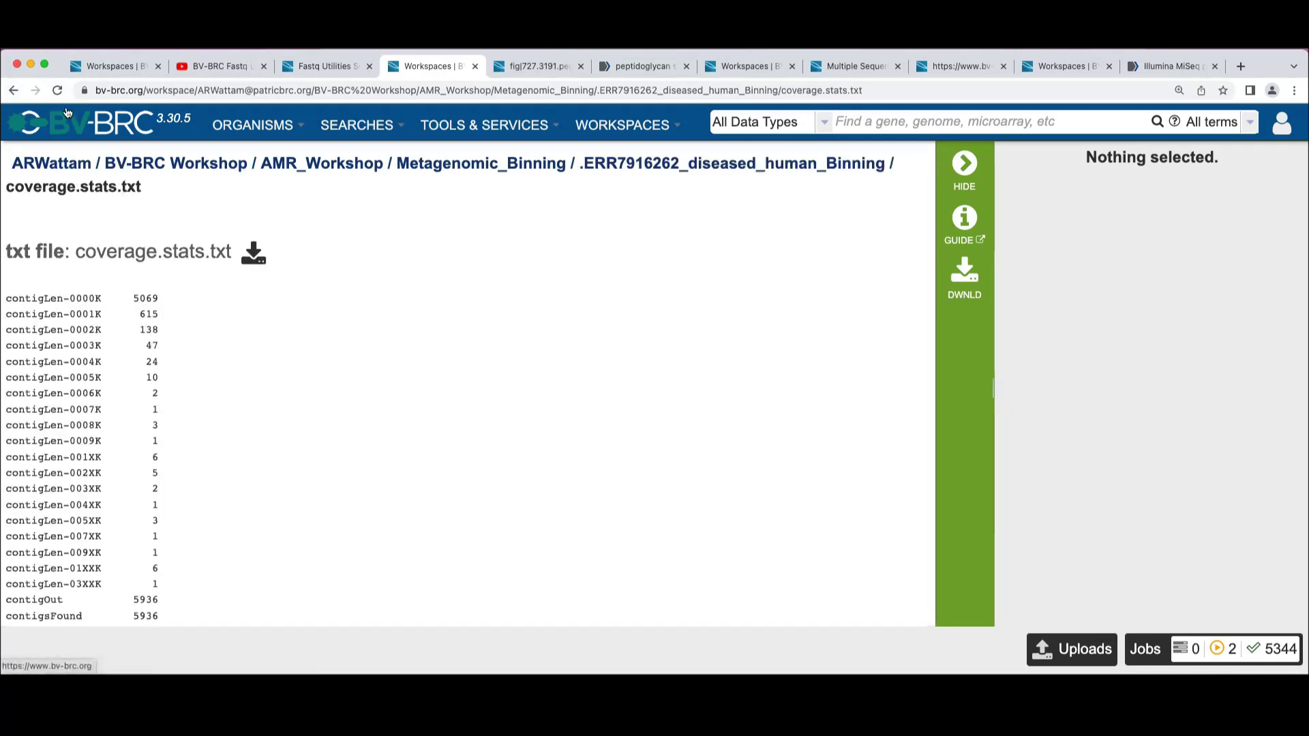
pyautogui.click(13, 92)
pyautogui.scroll(-3, 325, 373)
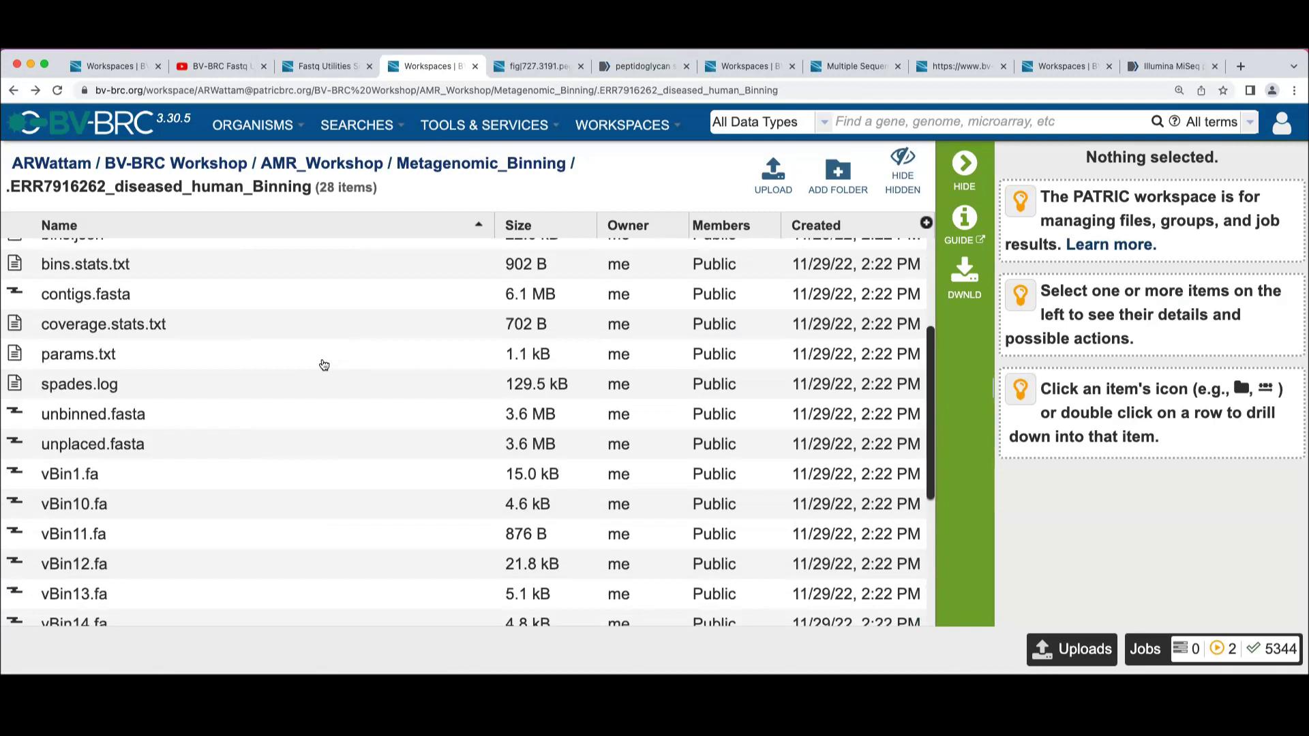
pyautogui.click(67, 387)
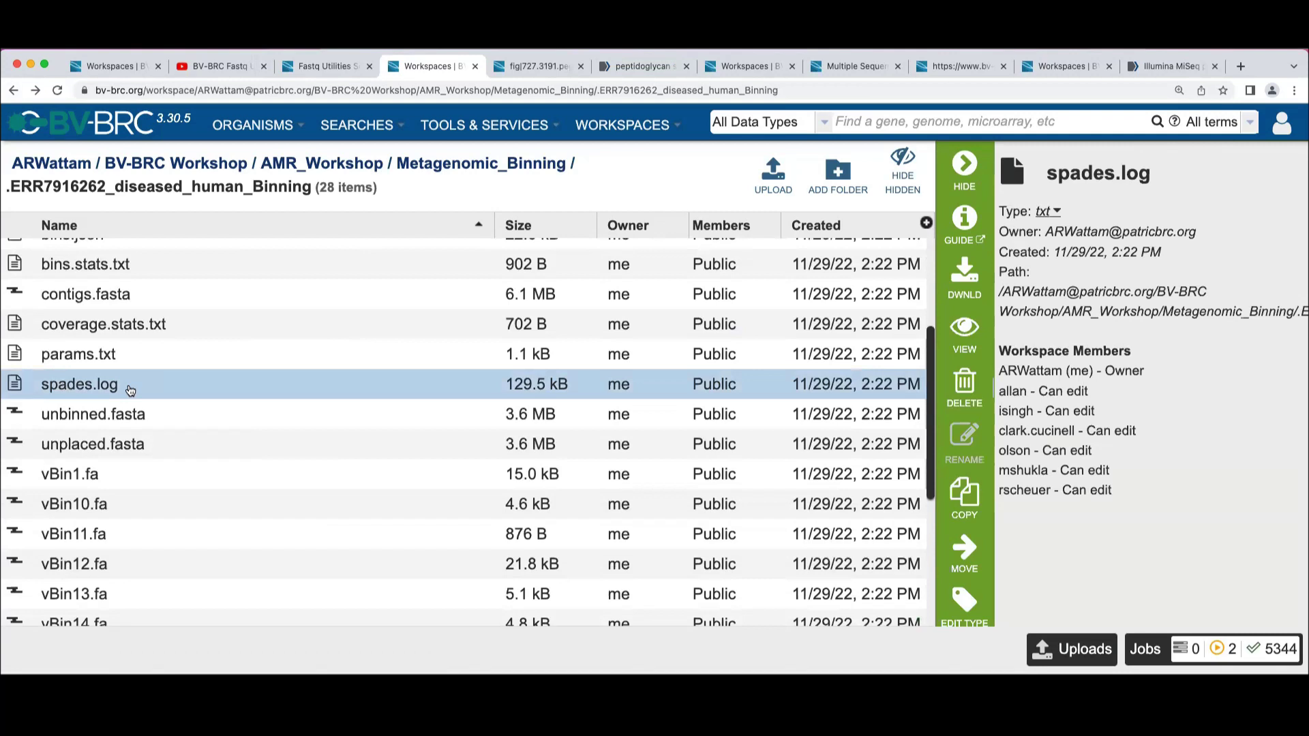
pyautogui.rightClick(20, 379)
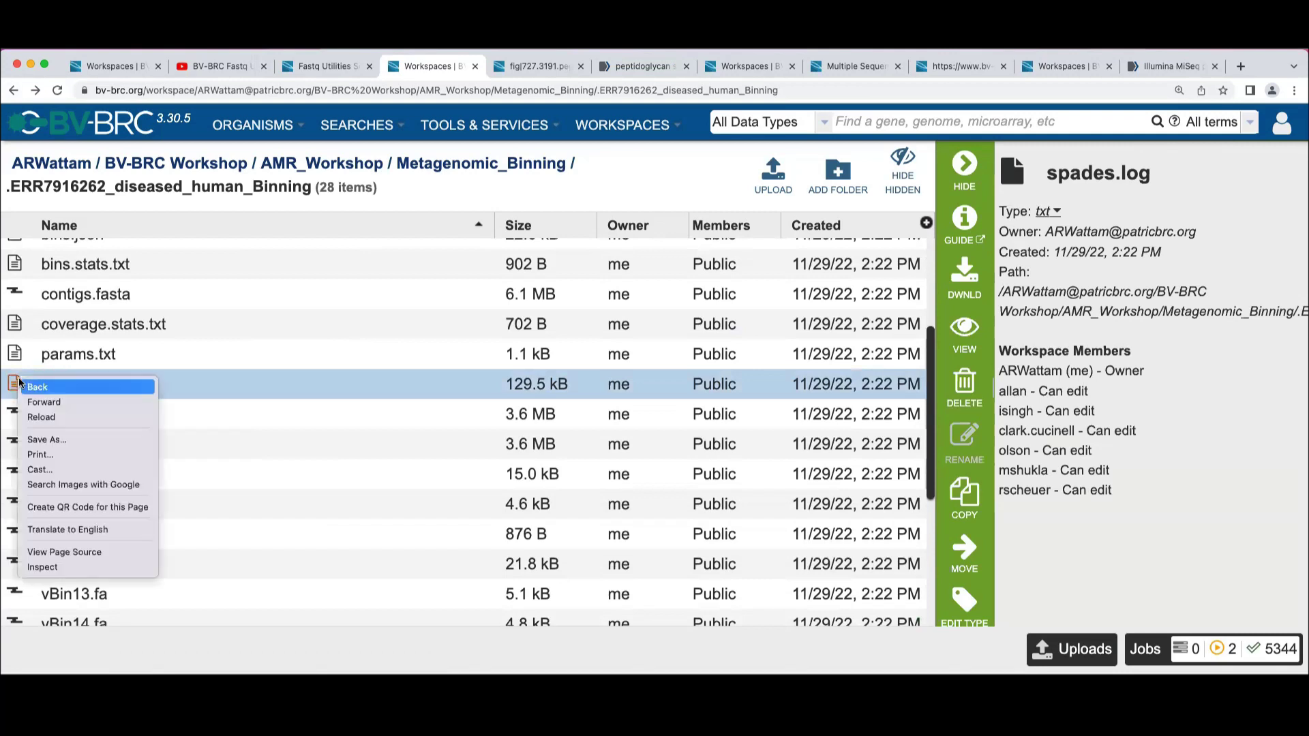
pyautogui.doubleClick(17, 379)
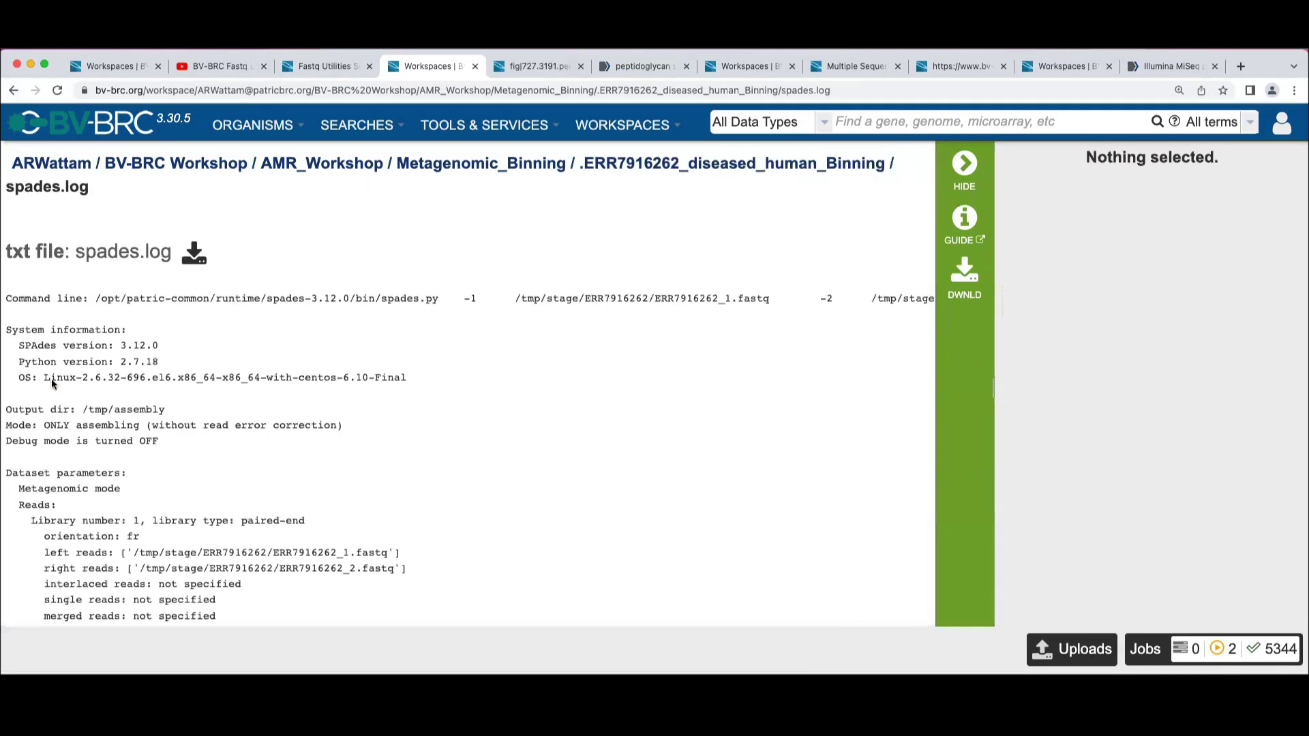
pyautogui.scroll(-2, 379, 457)
pyautogui.scroll(-7, 381, 463)
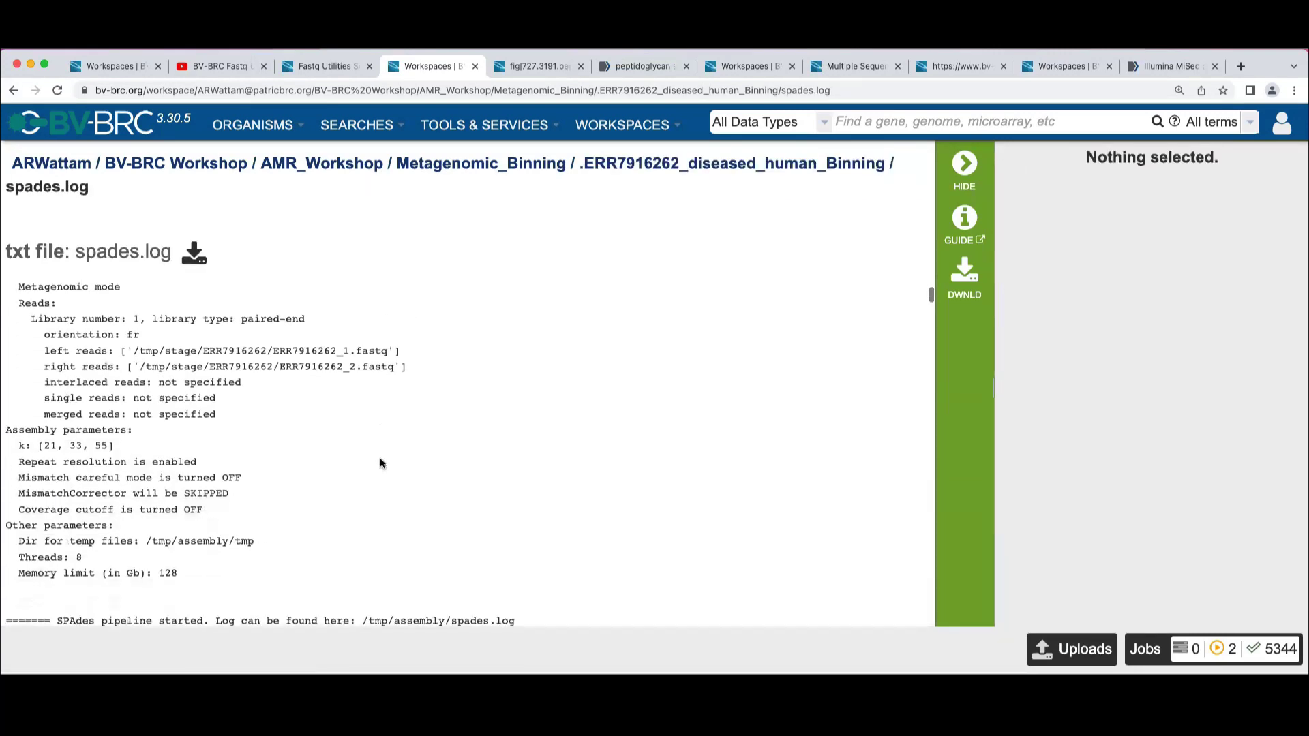
pyautogui.scroll(5, 381, 463)
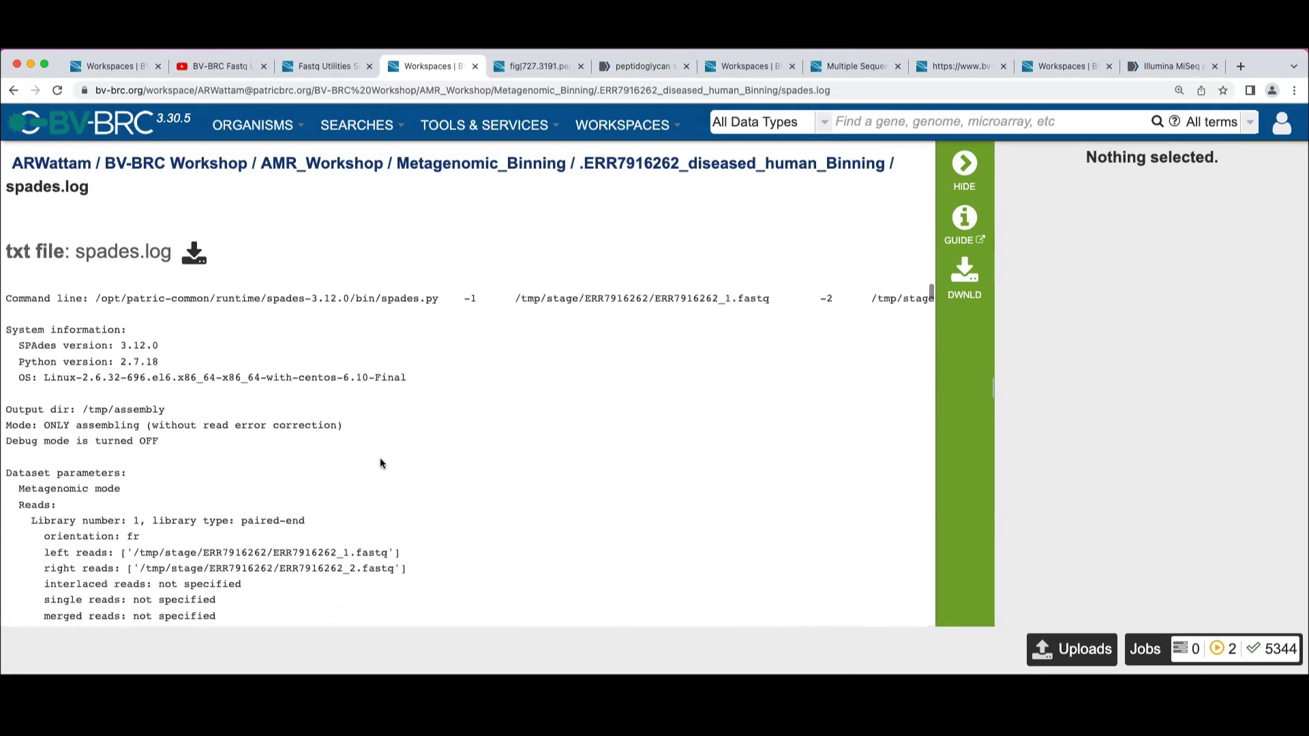
pyautogui.click(13, 90)
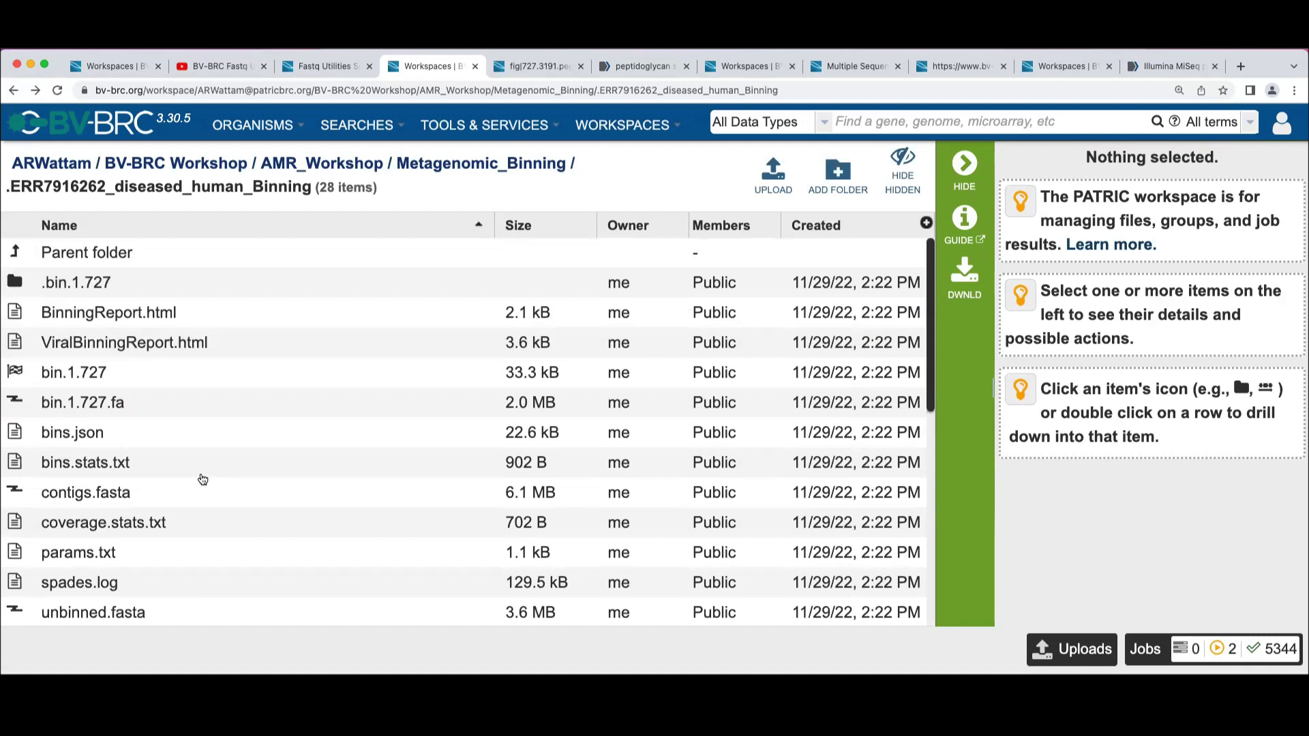
# Step: Select the 2.0 MB bin.1.727.fa file, then show the 33.3 kB bin.1.727 job result's details
pyautogui.scroll(-2, 203, 479)
pyautogui.scroll(2, 201, 475)
pyautogui.click(136, 407)
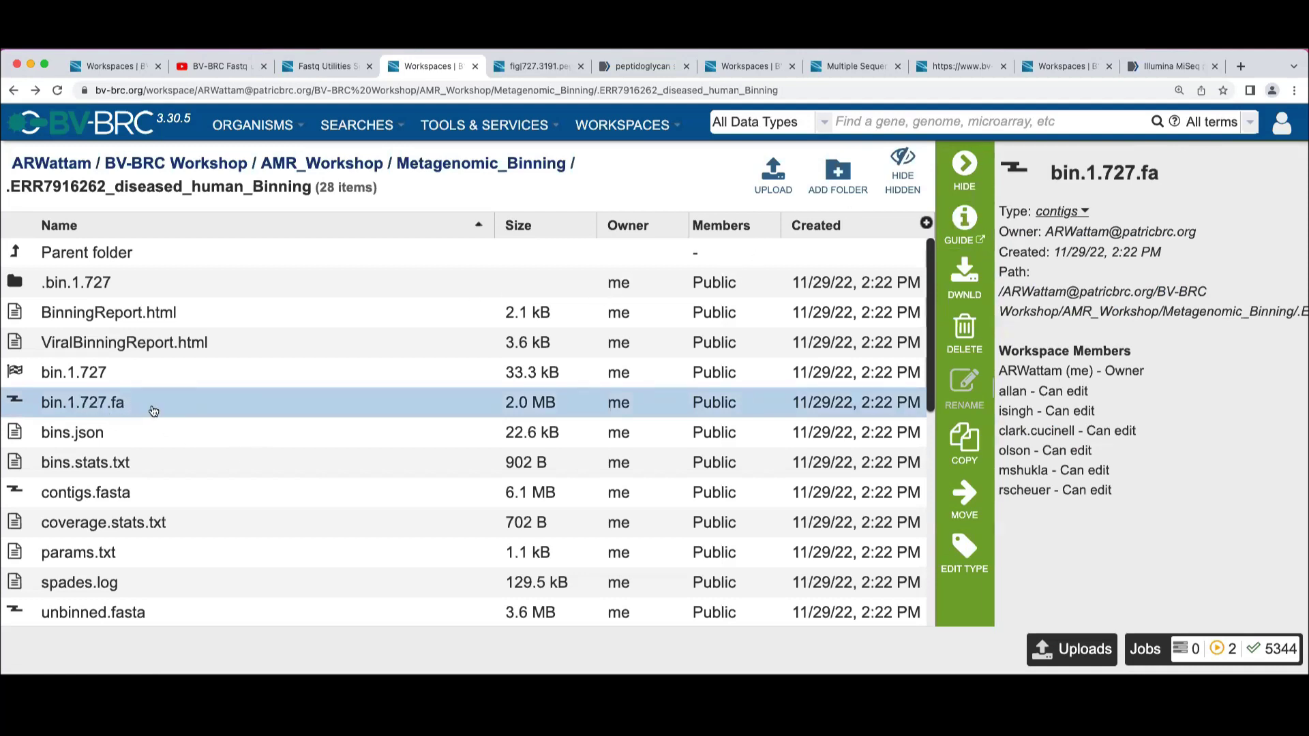
pyautogui.scroll(-1, 167, 410)
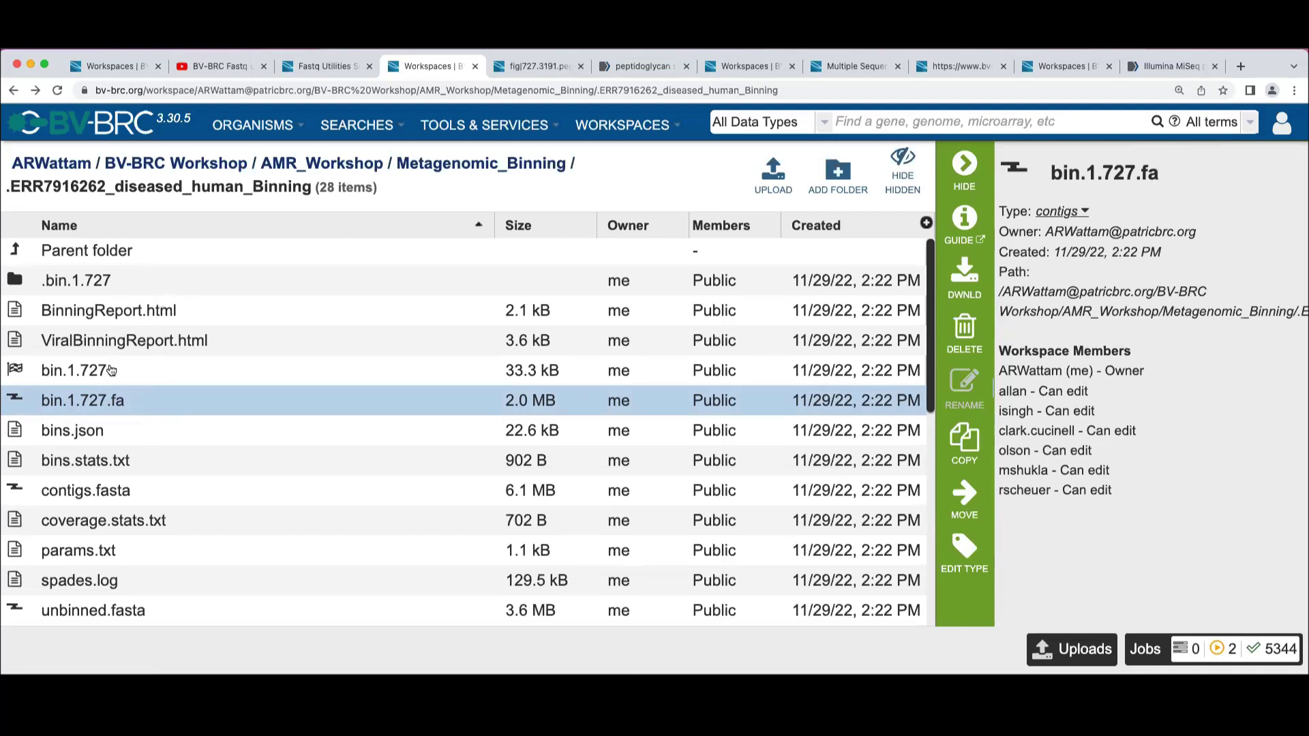
pyautogui.click(16, 379)
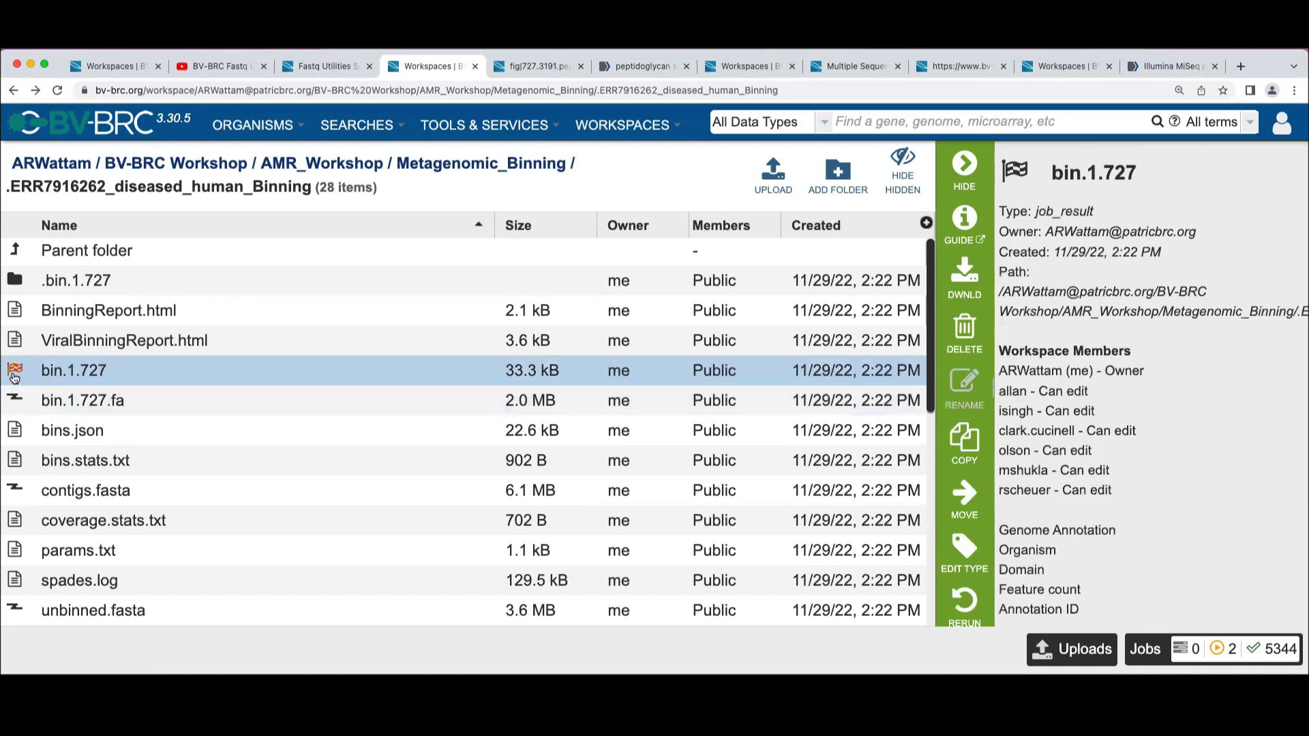
# Step: Peek into the bin.1.727 result folder, return, and scroll the listing past viral bins vBin1.fa–vBin15.fa
pyautogui.doubleClick(15, 378)
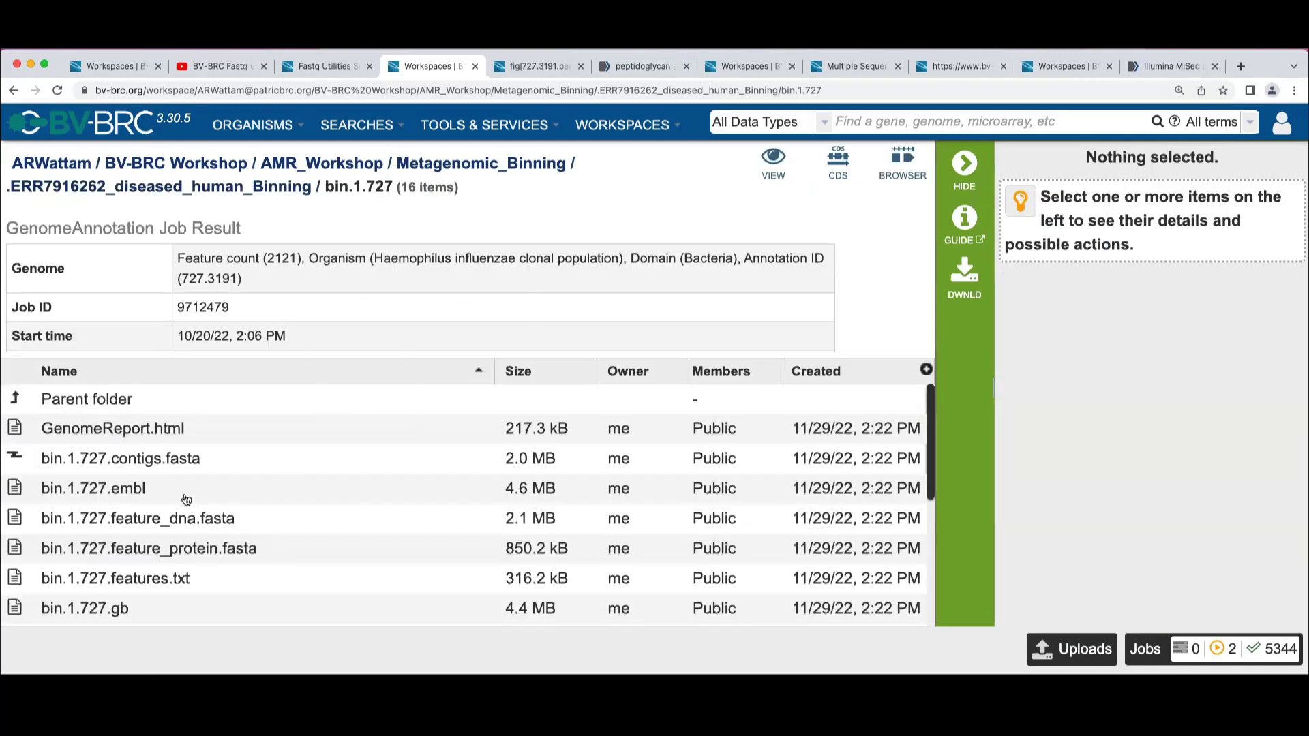
pyautogui.click(13, 94)
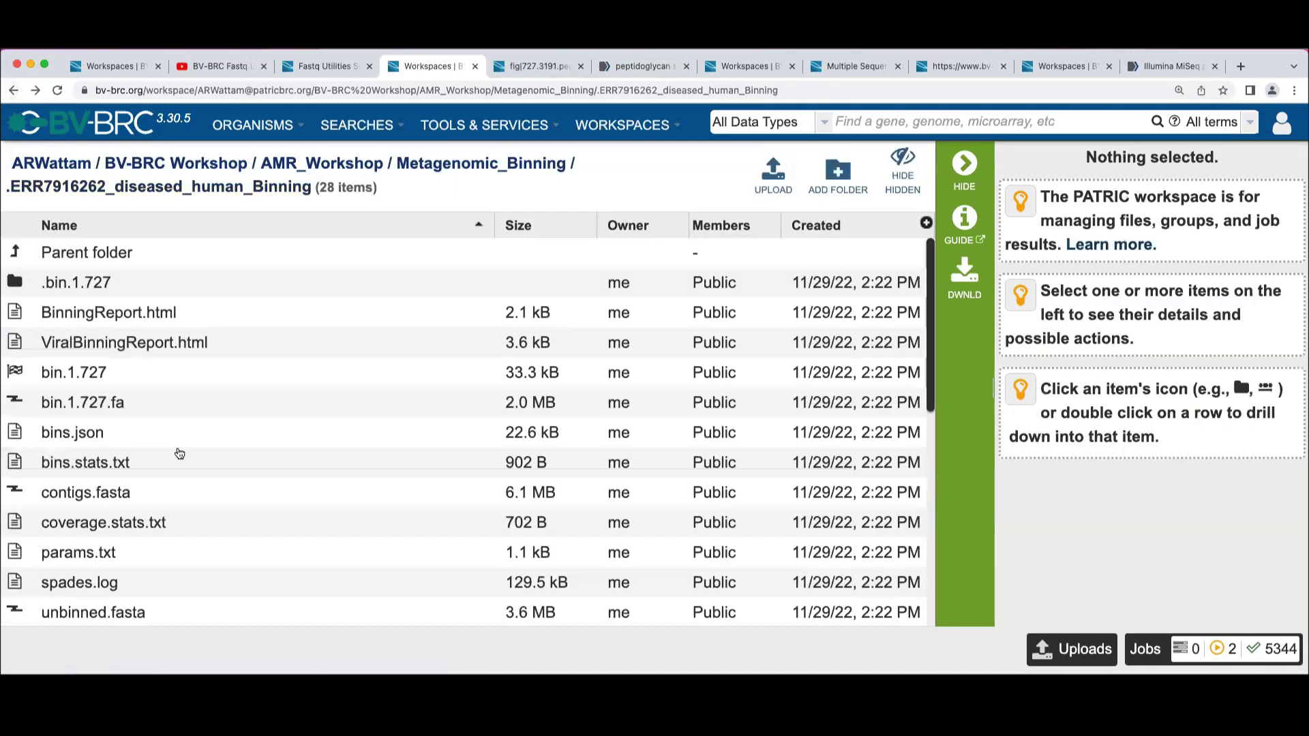
pyautogui.scroll(-6, 206, 433)
pyautogui.scroll(-7, 207, 434)
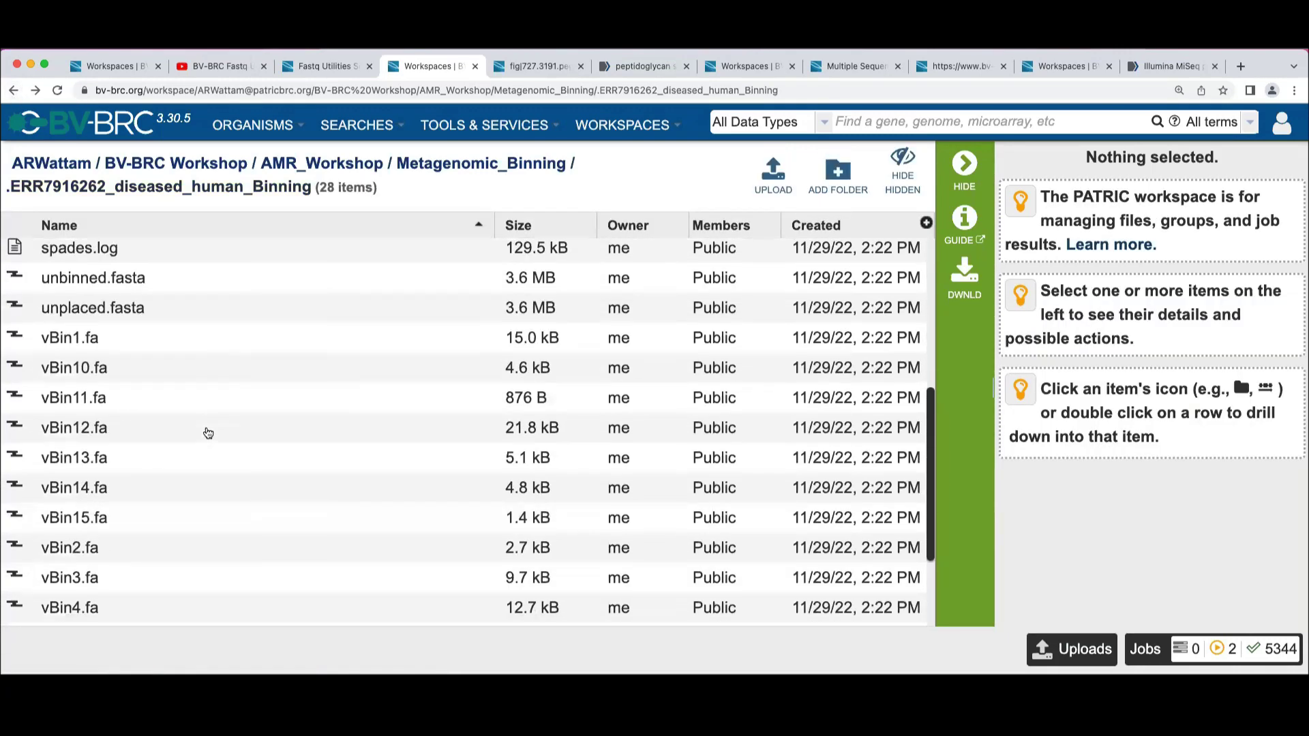
pyautogui.scroll(-1, 179, 470)
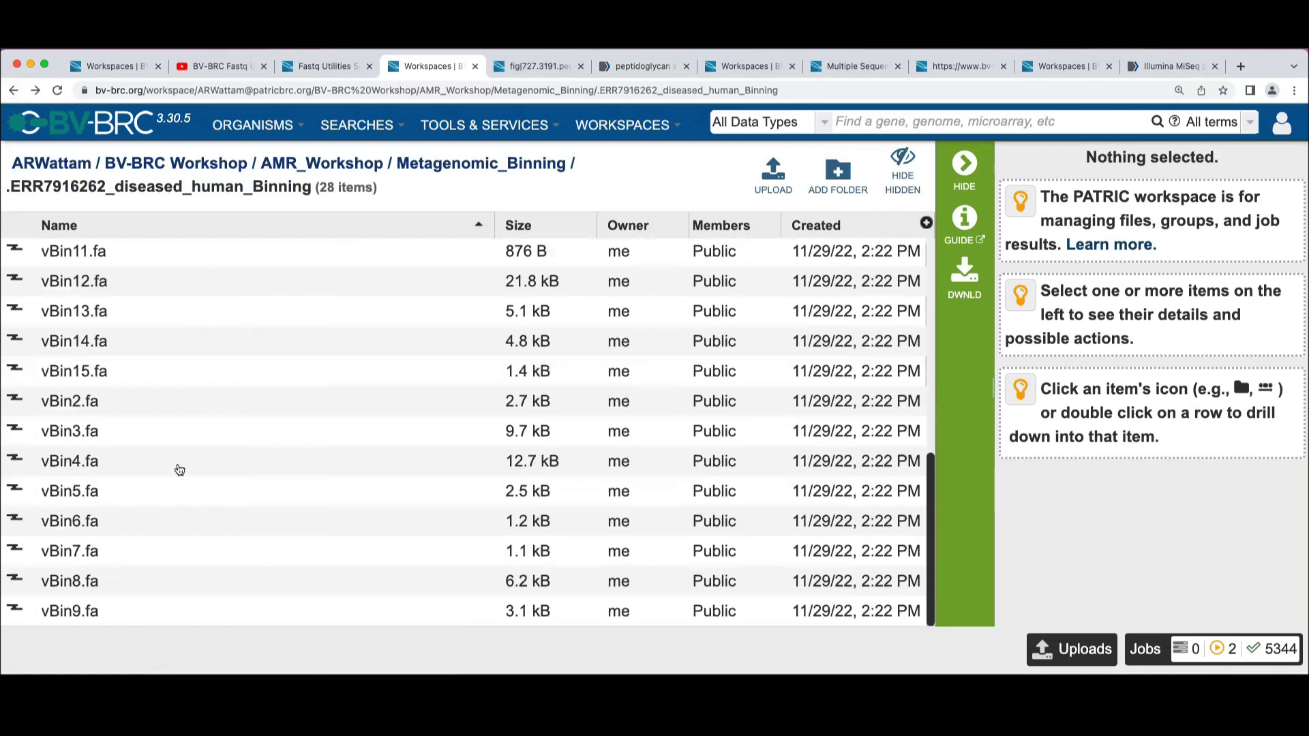
pyautogui.scroll(5, 179, 470)
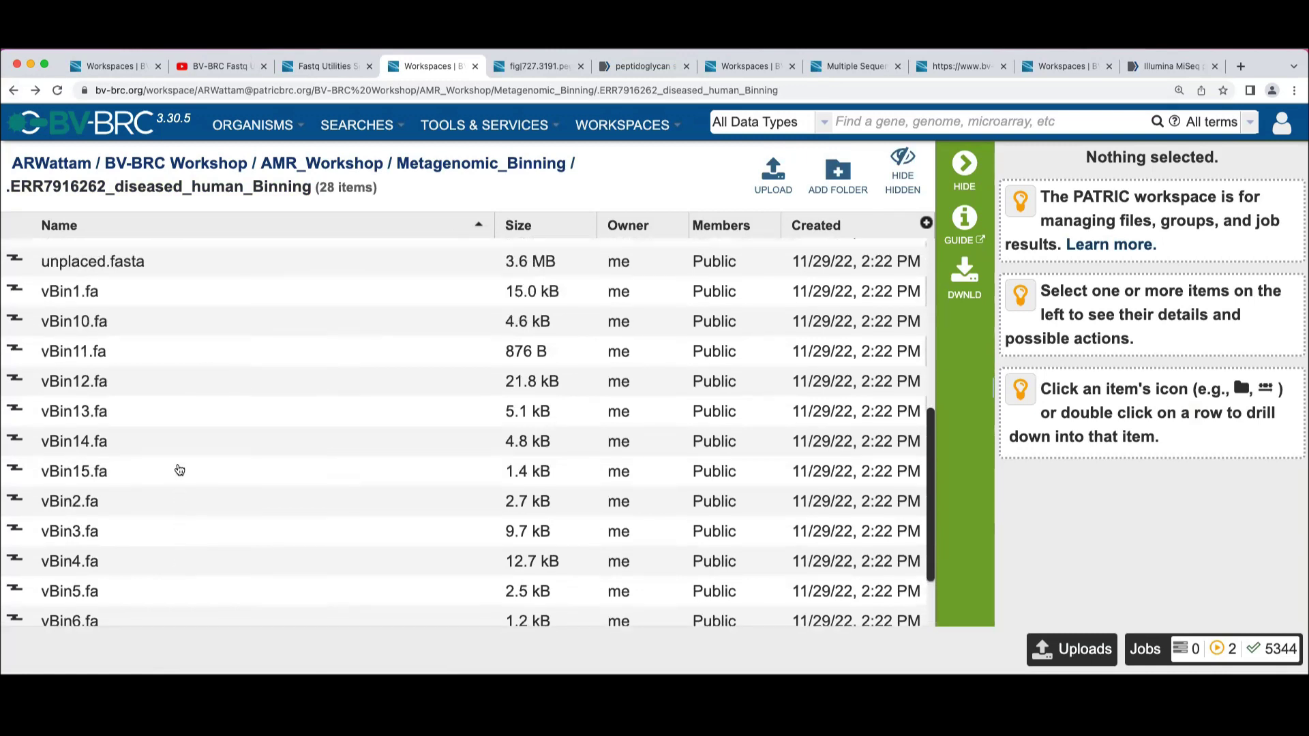
pyautogui.scroll(5, 179, 469)
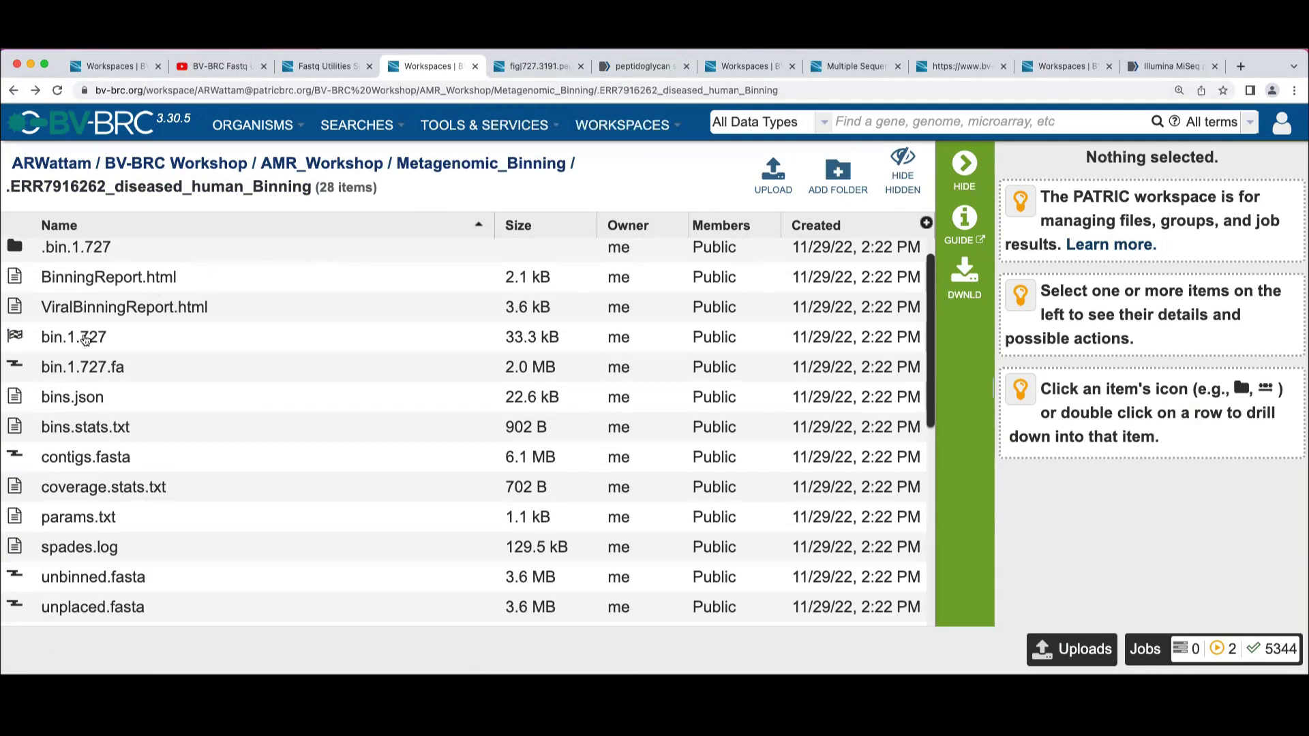
pyautogui.scroll(-3, 101, 344)
pyautogui.scroll(3, 100, 344)
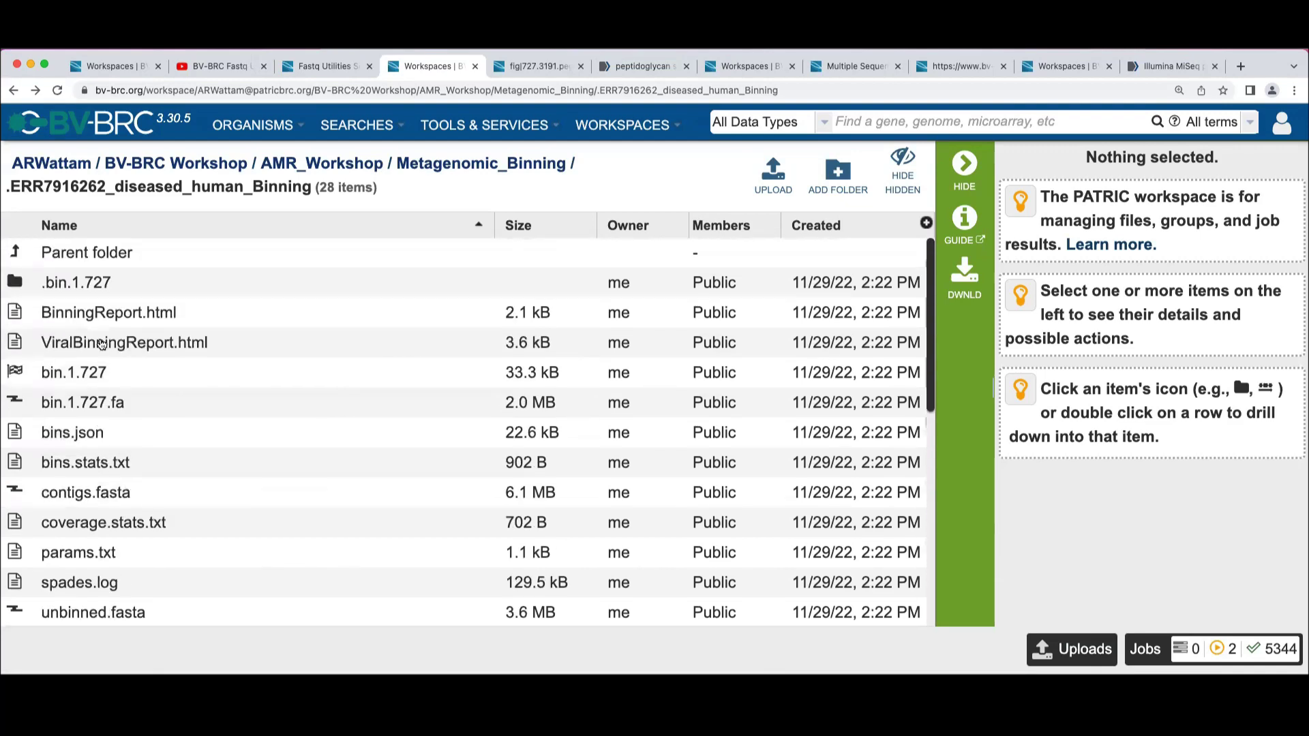
pyautogui.click(16, 309)
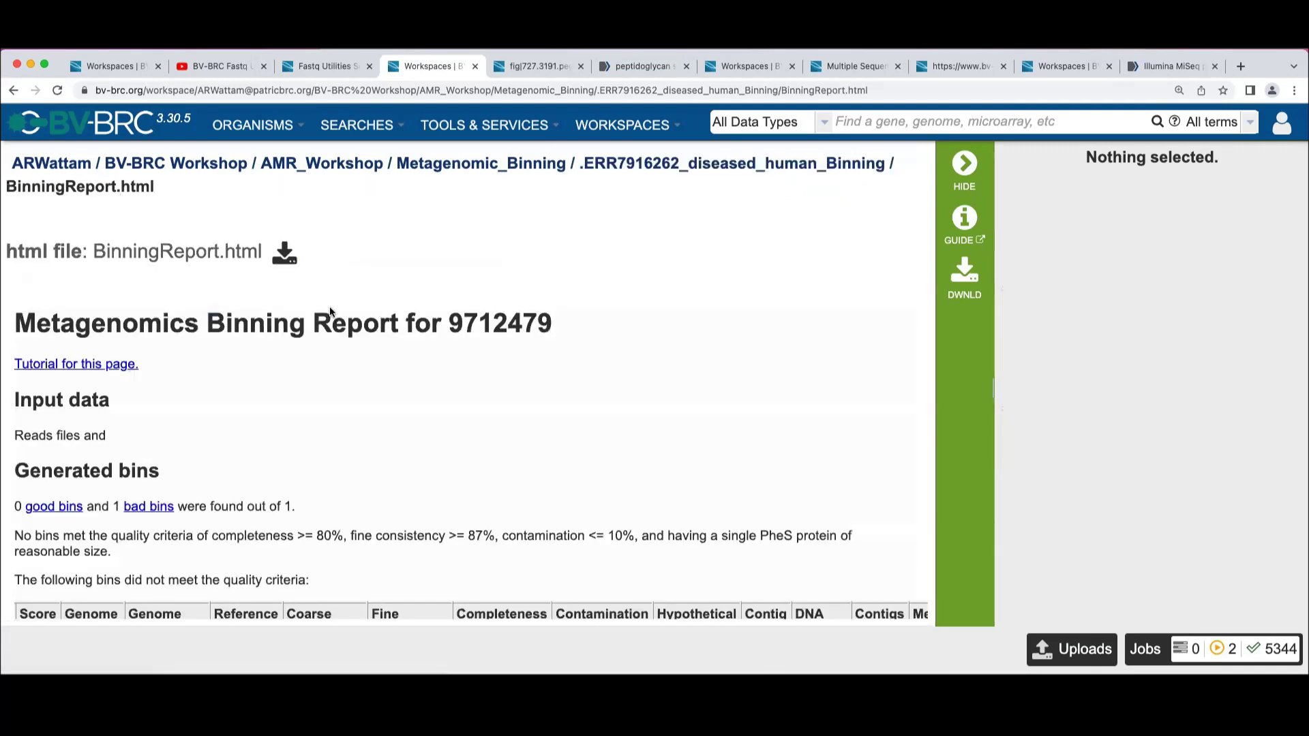
pyautogui.scroll(-3, 330, 306)
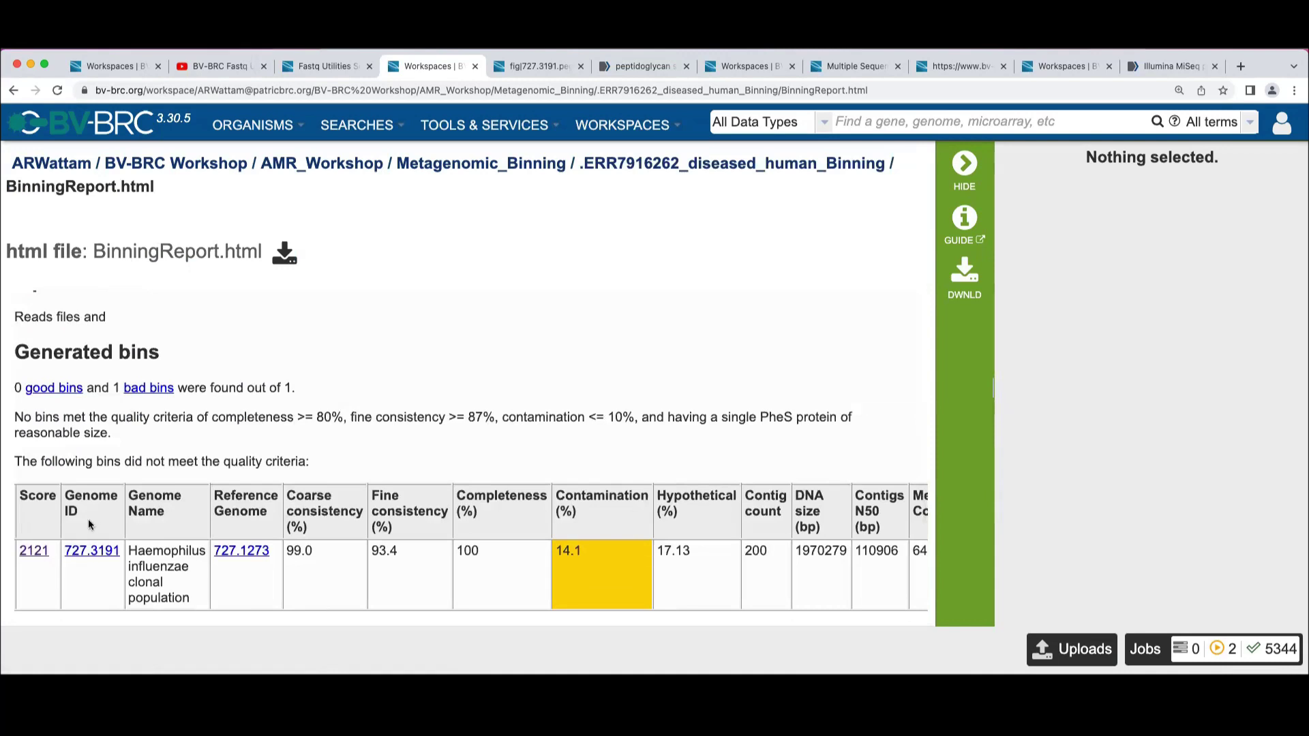
pyautogui.click(89, 550)
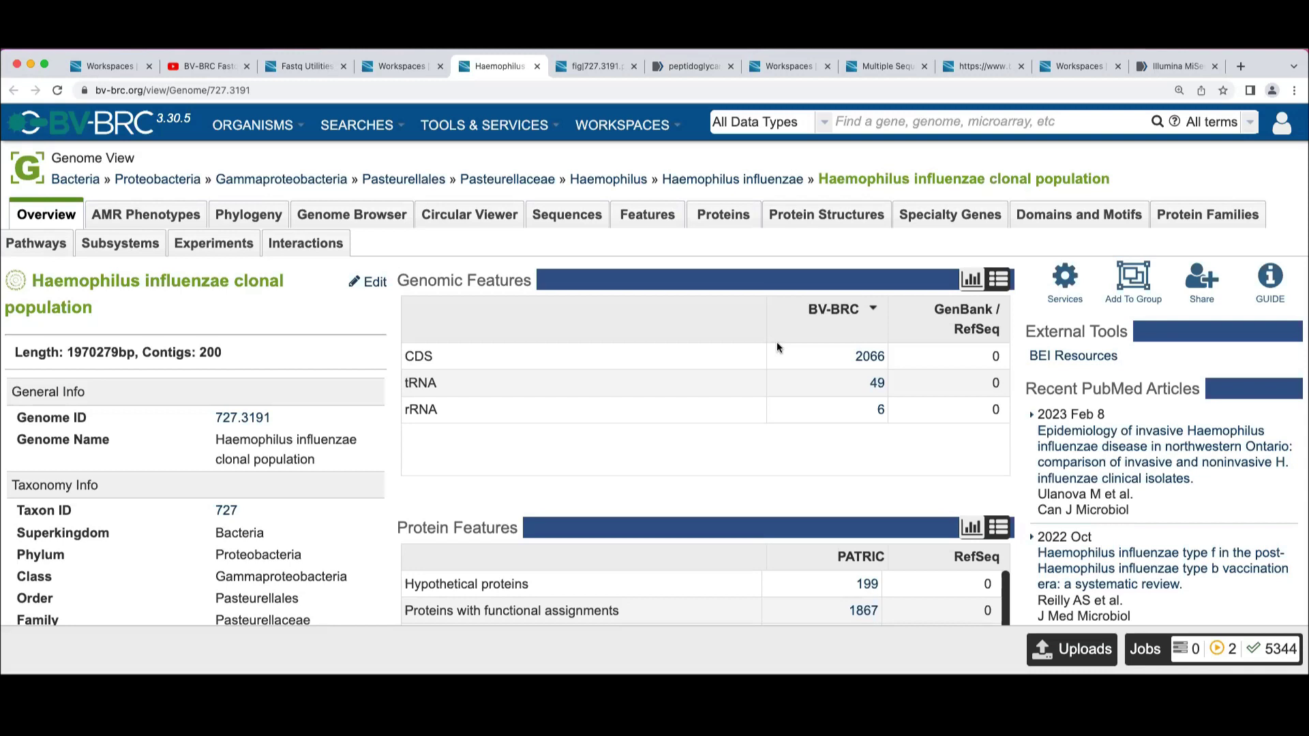
pyautogui.click(536, 66)
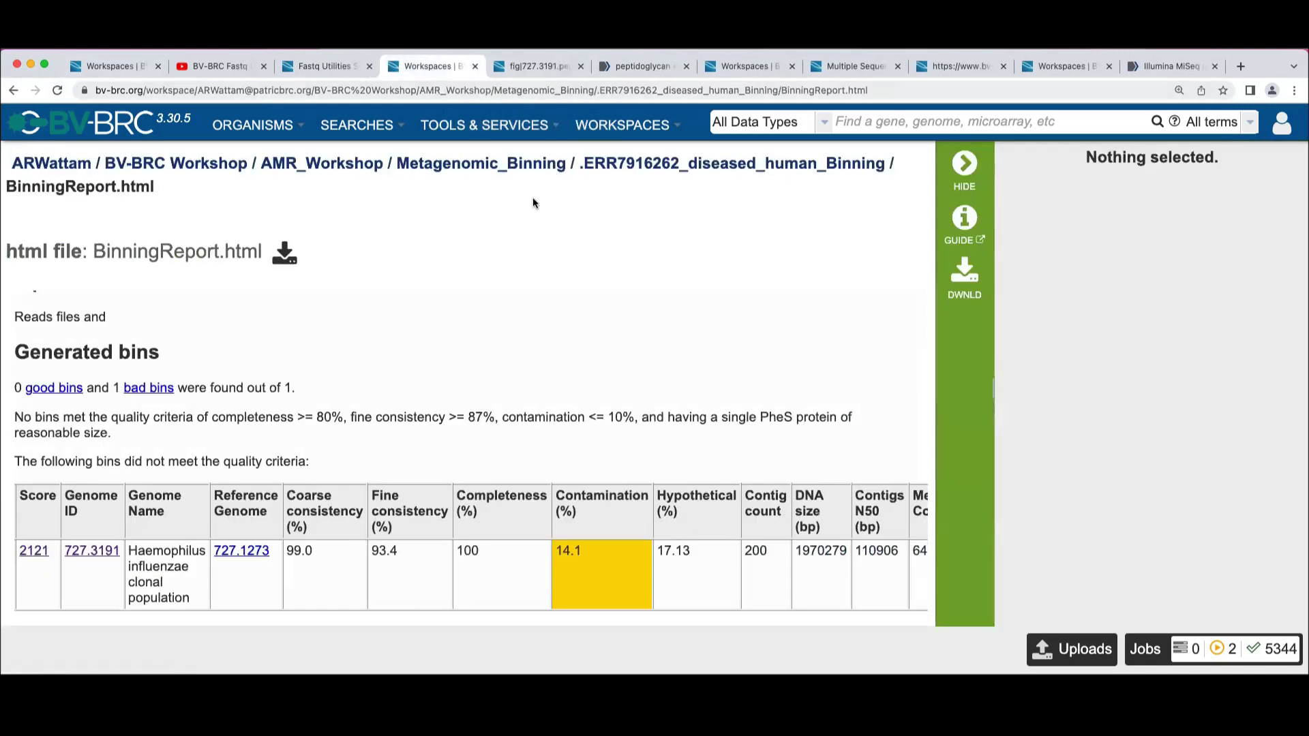
# Step: Inspect peg.1275's region comparison with Vibrio rumoiensis and Geomonas paludis genes, then return to BinningReport.html
pyautogui.click(541, 68)
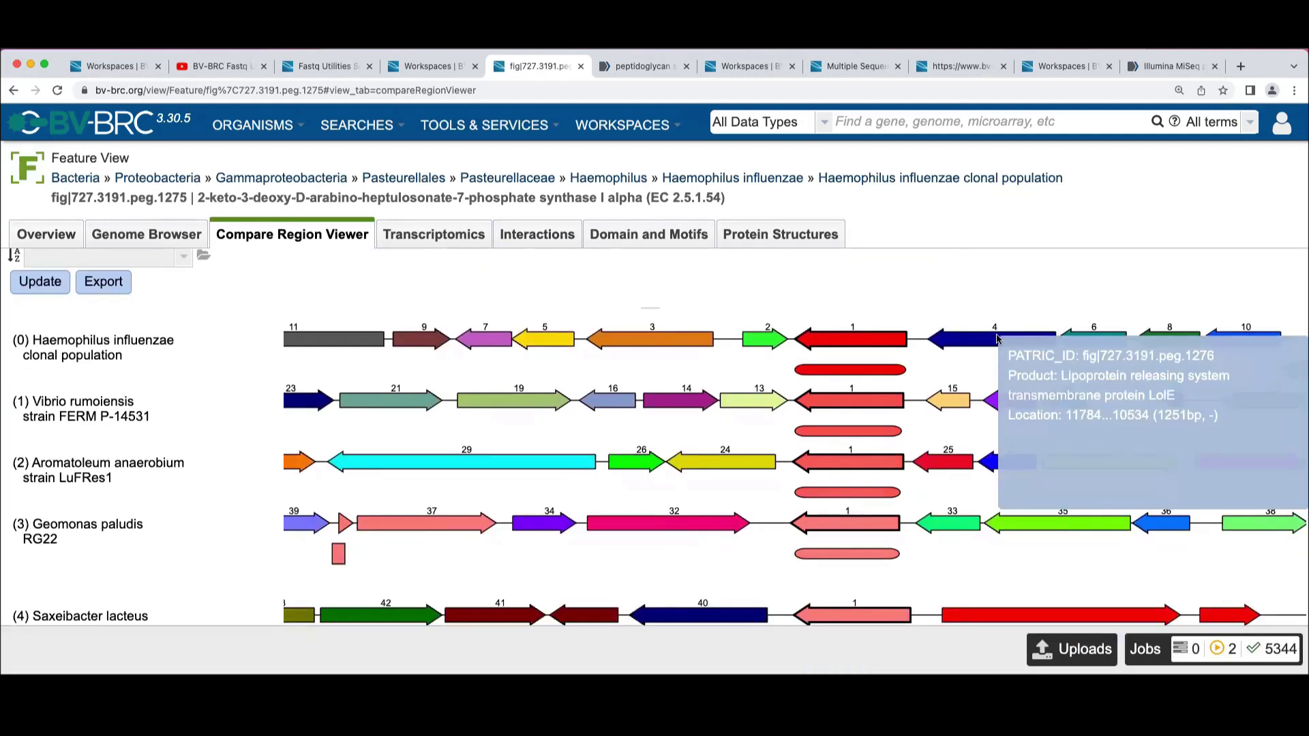
pyautogui.scroll(-2, 997, 338)
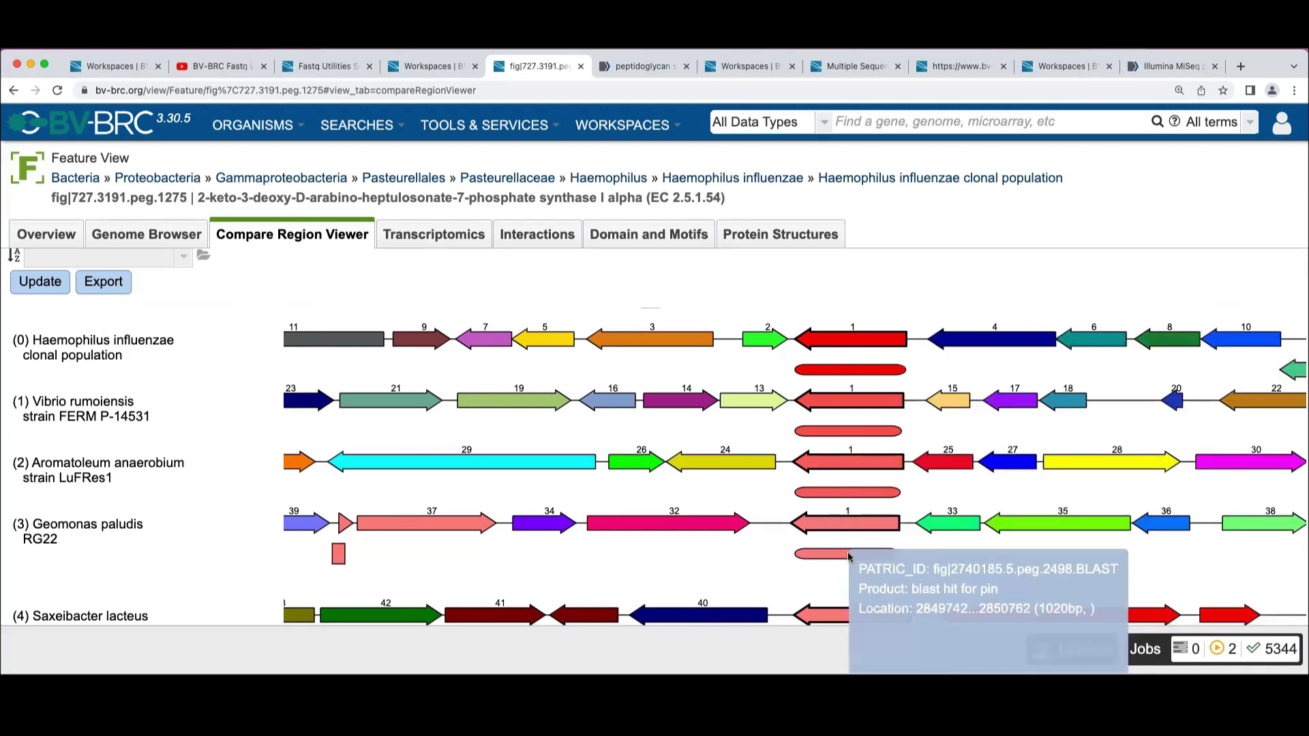
pyautogui.moveTo(841, 350)
pyautogui.scroll(-1, 914, 292)
pyautogui.scroll(2, 916, 297)
pyautogui.scroll(-8, 910, 409)
pyautogui.scroll(1, 902, 545)
pyautogui.scroll(8, 901, 545)
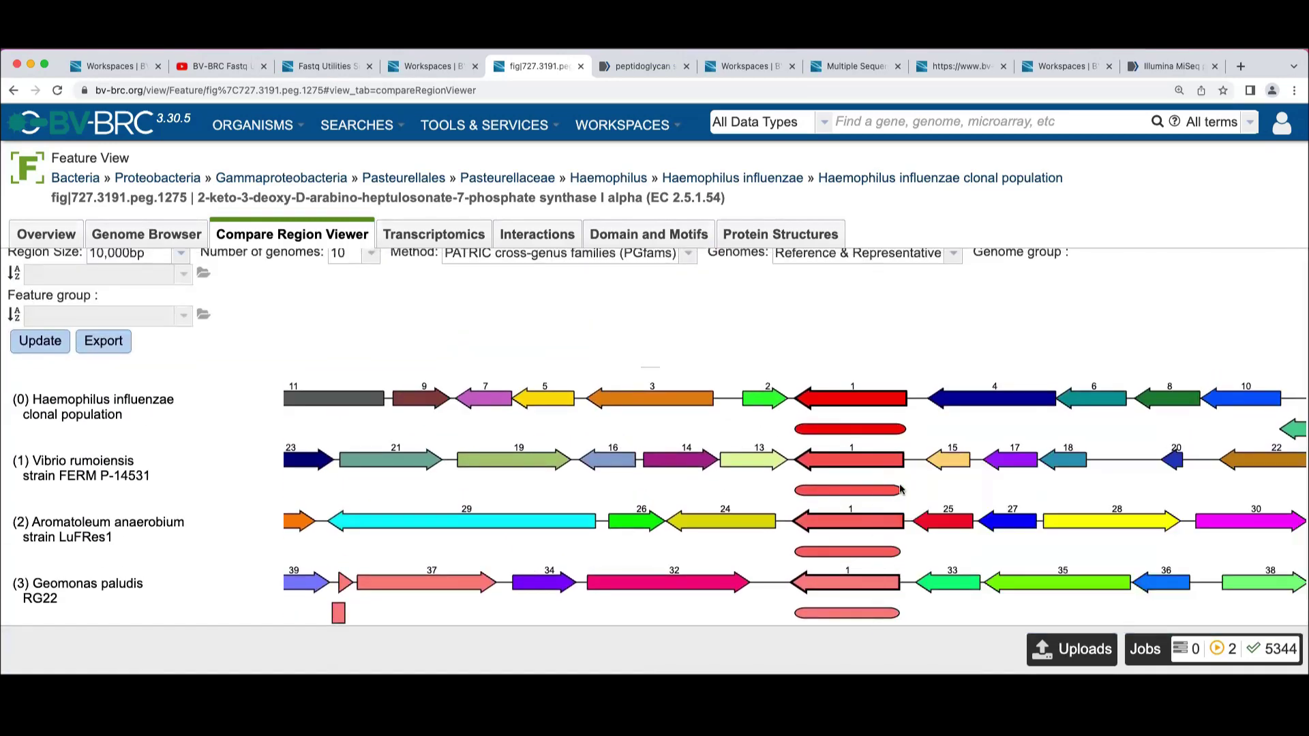
pyautogui.scroll(-1, 918, 484)
pyautogui.scroll(-1, 918, 482)
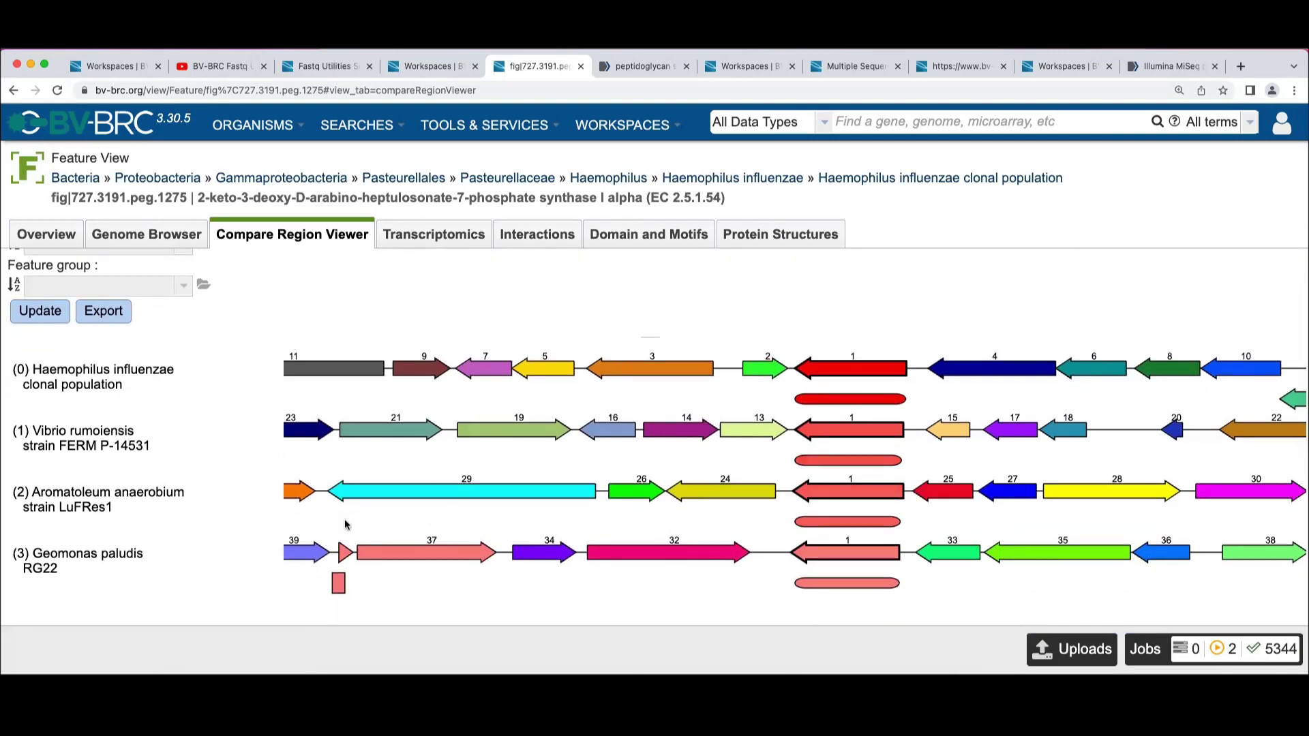
pyautogui.hotkey('ctrl', 'shift', 'Tab')
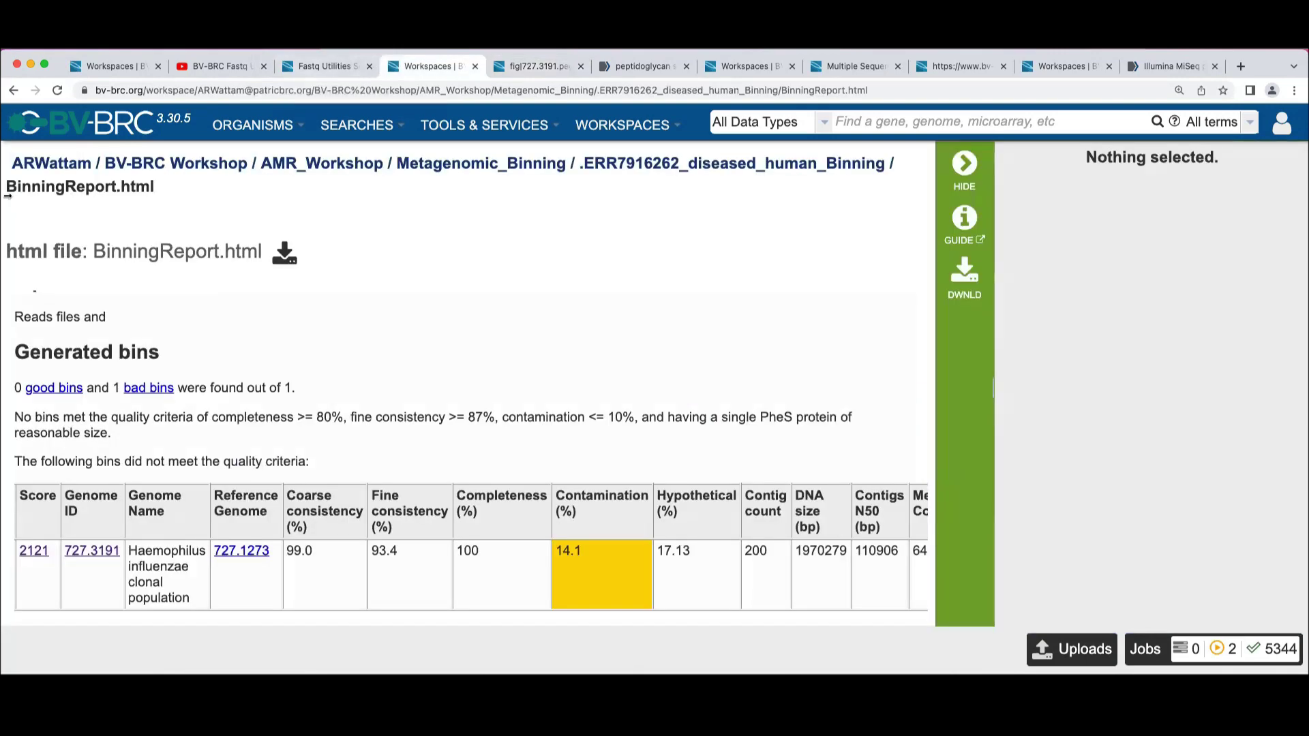
# Step: Return to the binning job's output folder and browse its 28 files, including unplaced.fasta and vBin1.fa
pyautogui.click(14, 92)
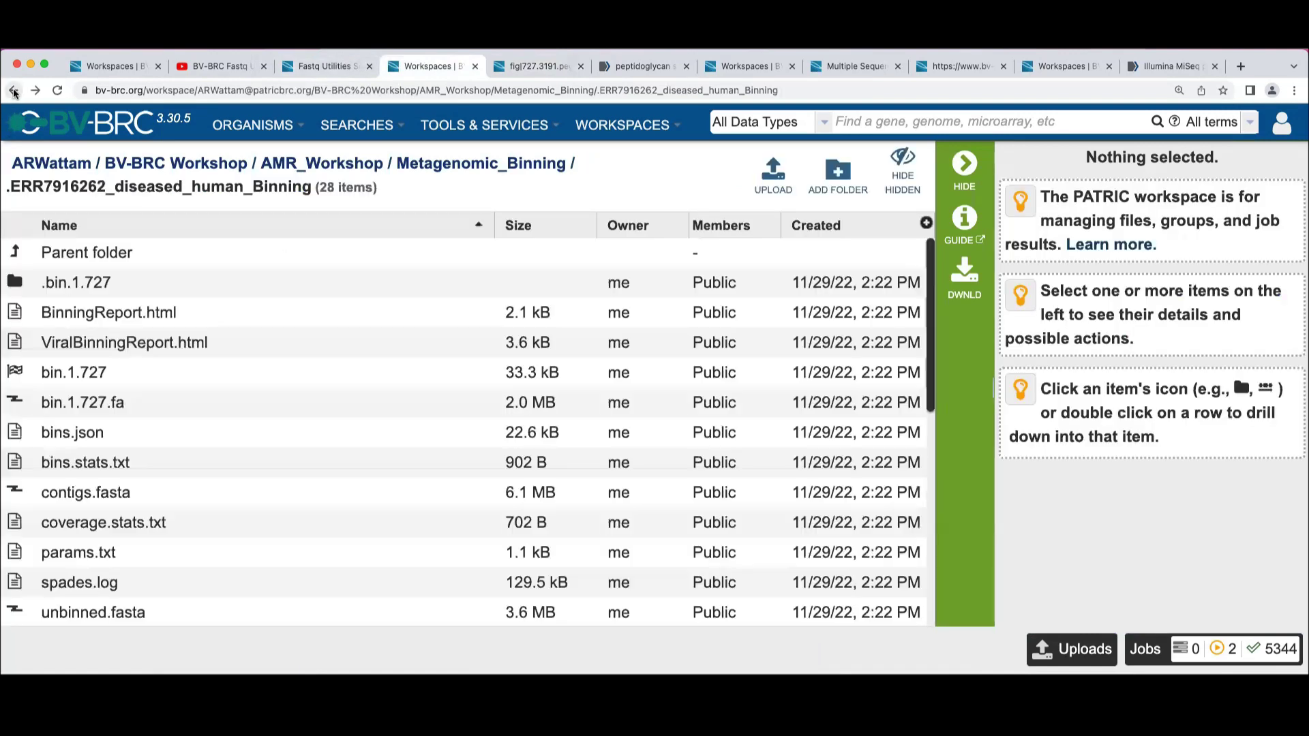
pyautogui.scroll(-3, 265, 440)
pyautogui.scroll(3, 267, 441)
pyautogui.scroll(-2, 266, 442)
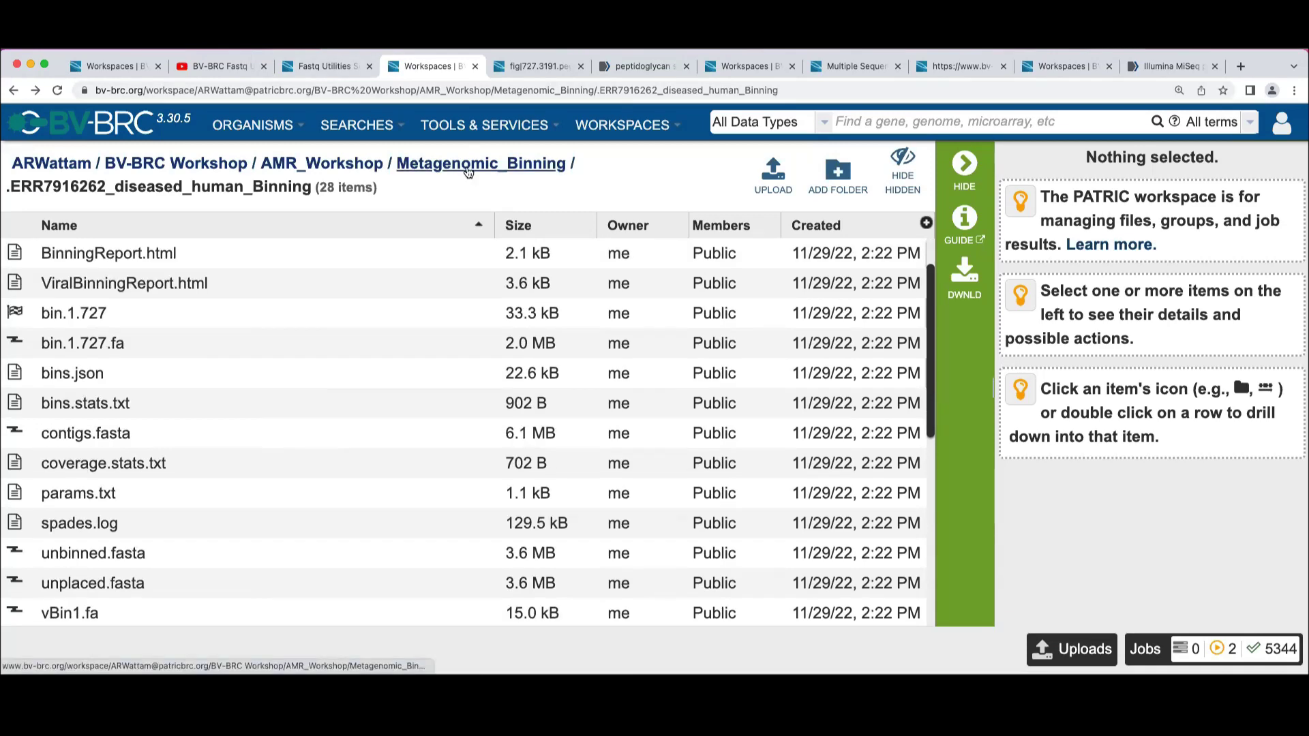
# Step: Open BinningOverview.png from Metagenomic_Binning at full width, then go back from the diagram
pyautogui.click(468, 164)
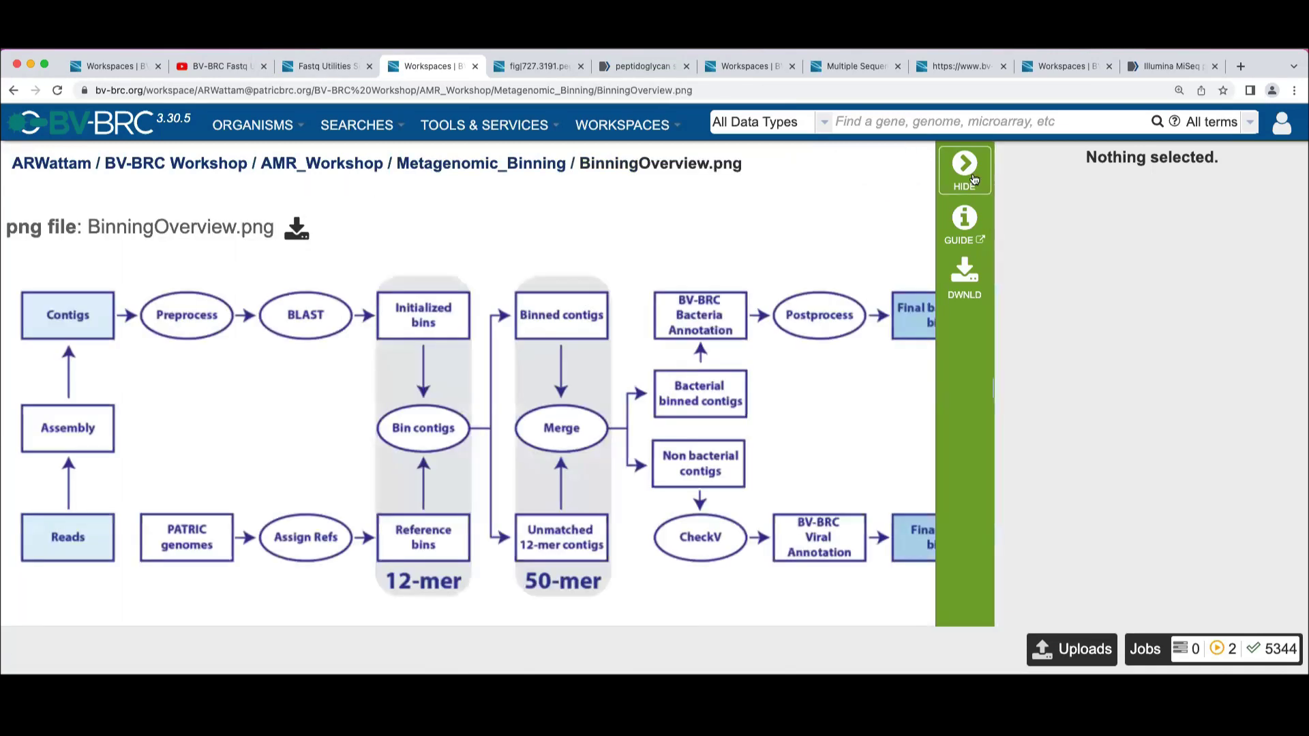
pyautogui.click(964, 173)
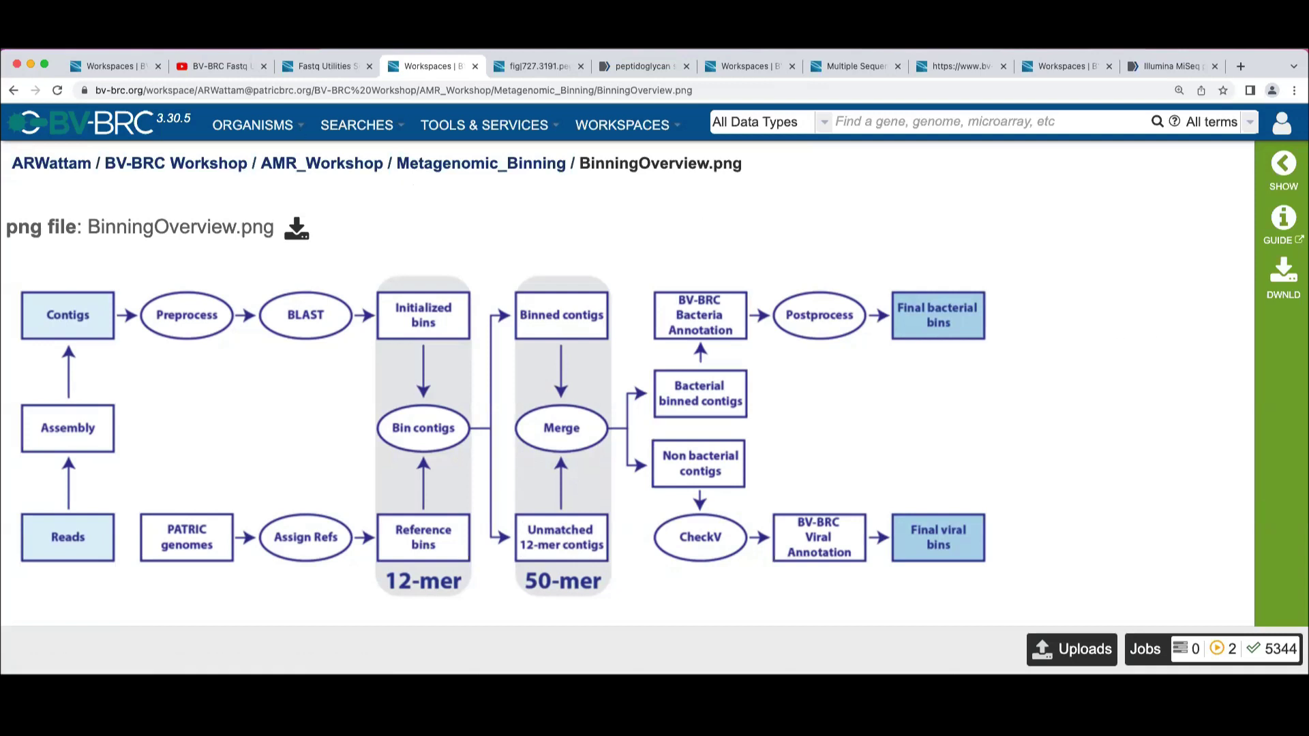
pyautogui.click(14, 90)
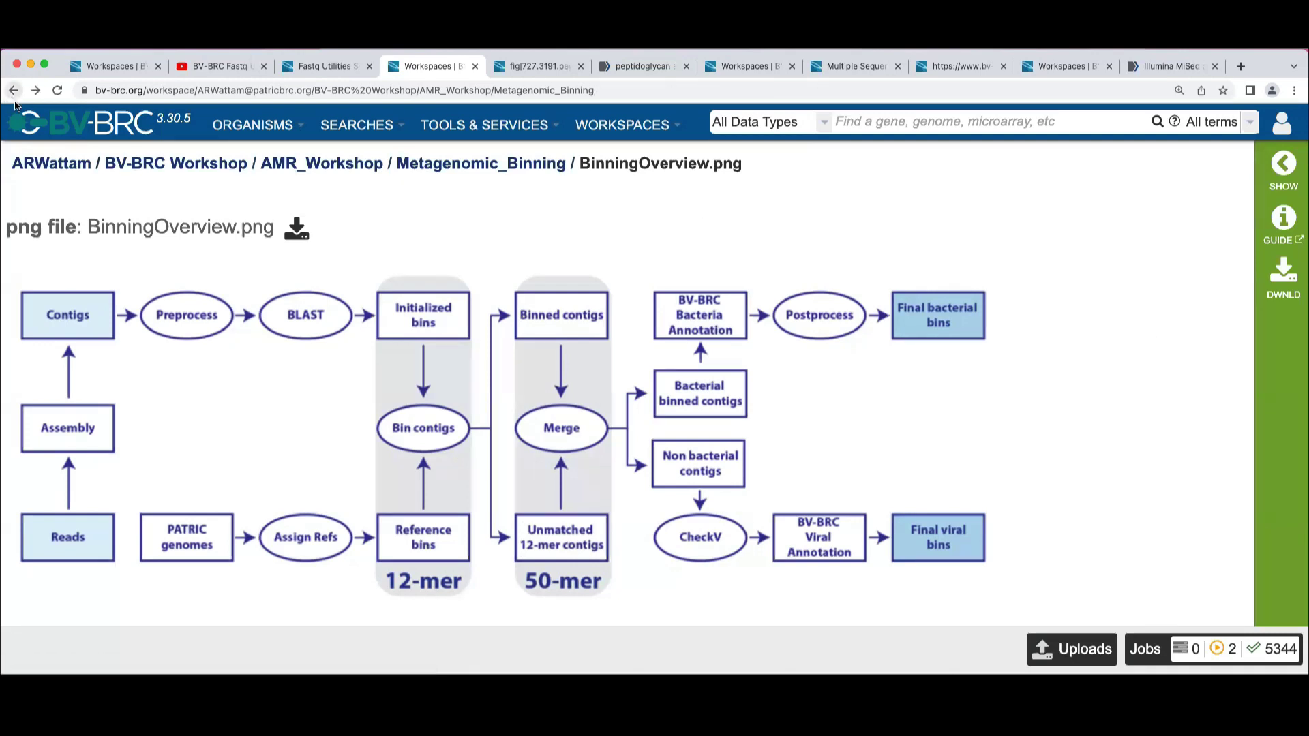
# Step: Go back to the .ERR7916262_diseased_human_Binning folder and scroll to unbinned.fasta and vBin10.fa
pyautogui.click(14, 91)
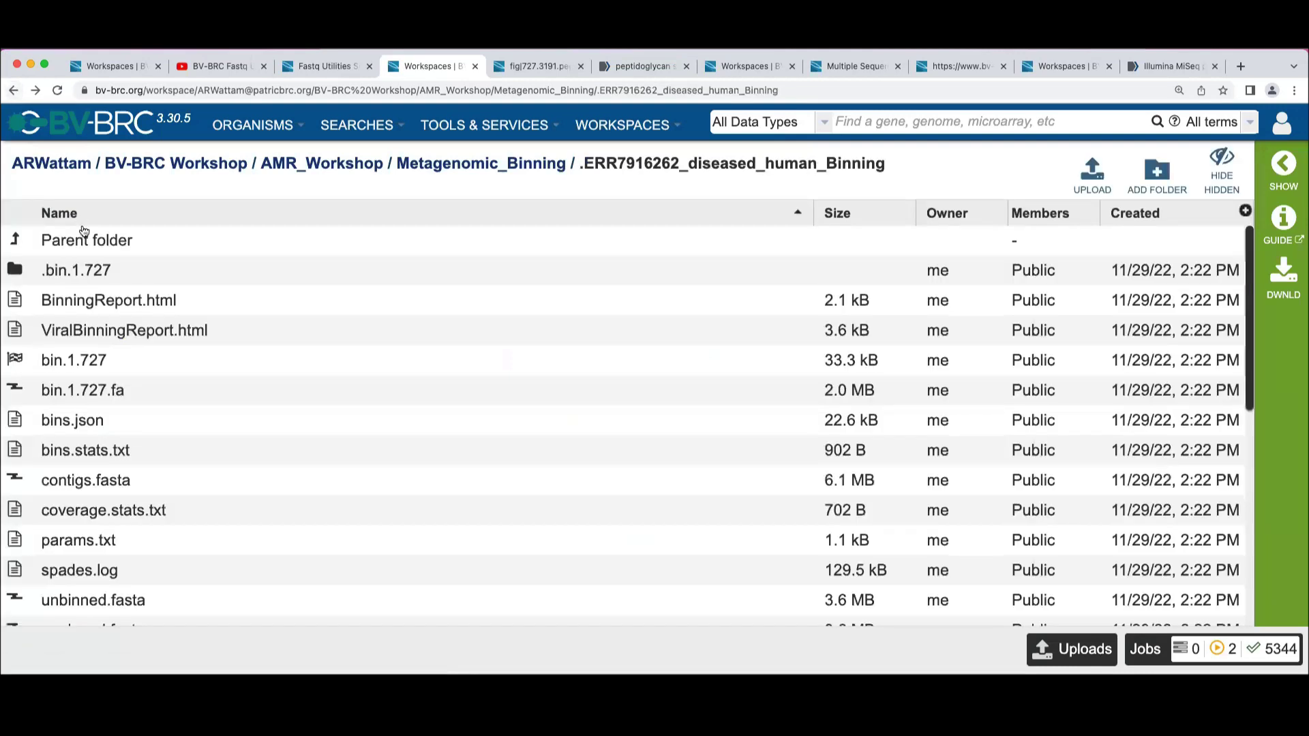
pyautogui.scroll(-3, 167, 334)
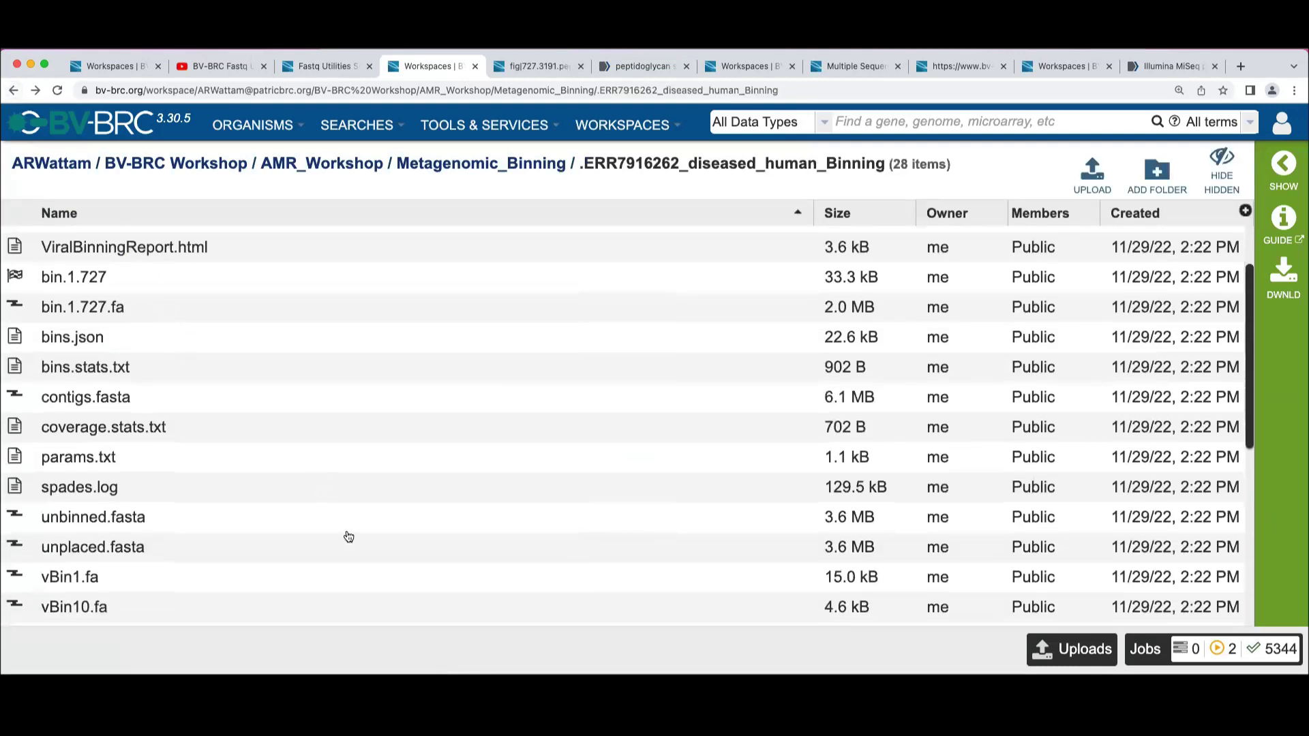